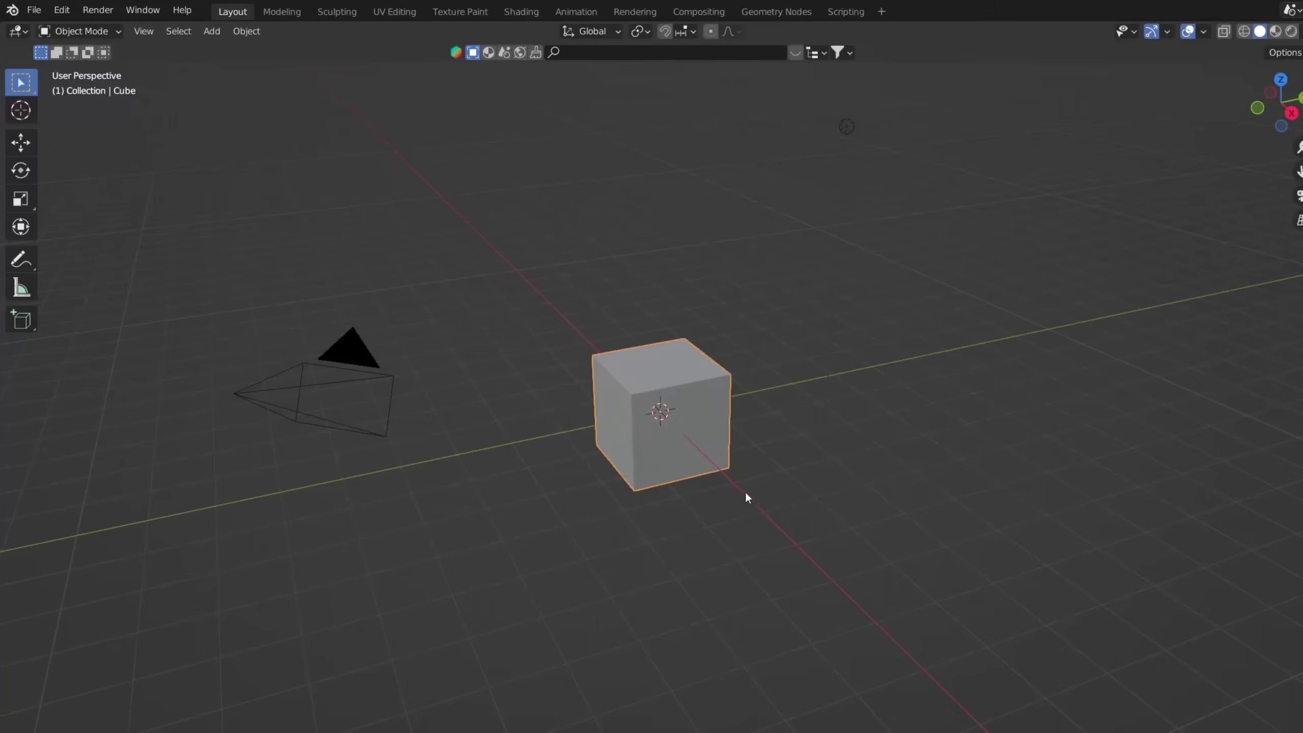
{"action": "middle_click_drag", "start_coordinate": [746, 497], "coordinate": [779, 527]}
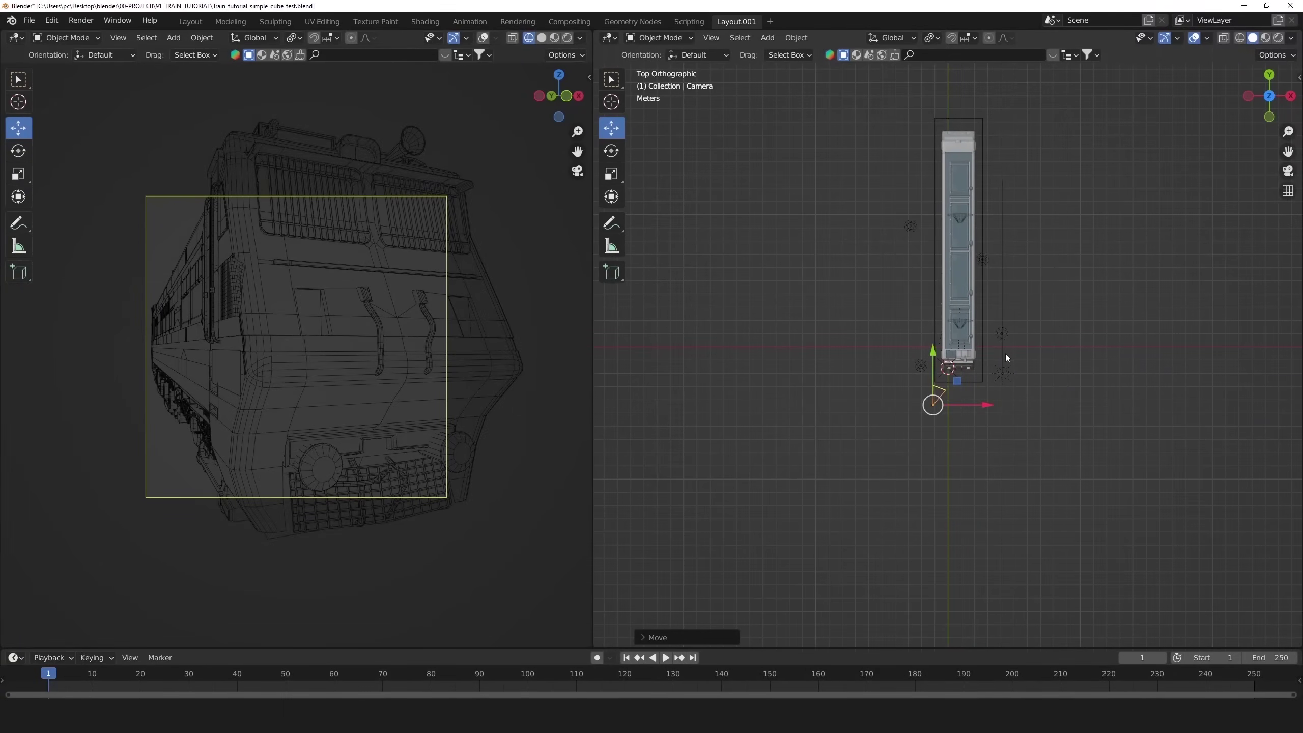
Move the camera farther from the train's front and sideways along X in the top view.
{"action": "left_click_drag", "start_coordinate": [937, 361], "coordinate": [906, 551]}
{"action": "left_click_drag", "start_coordinate": [985, 607], "coordinate": [905, 634]}
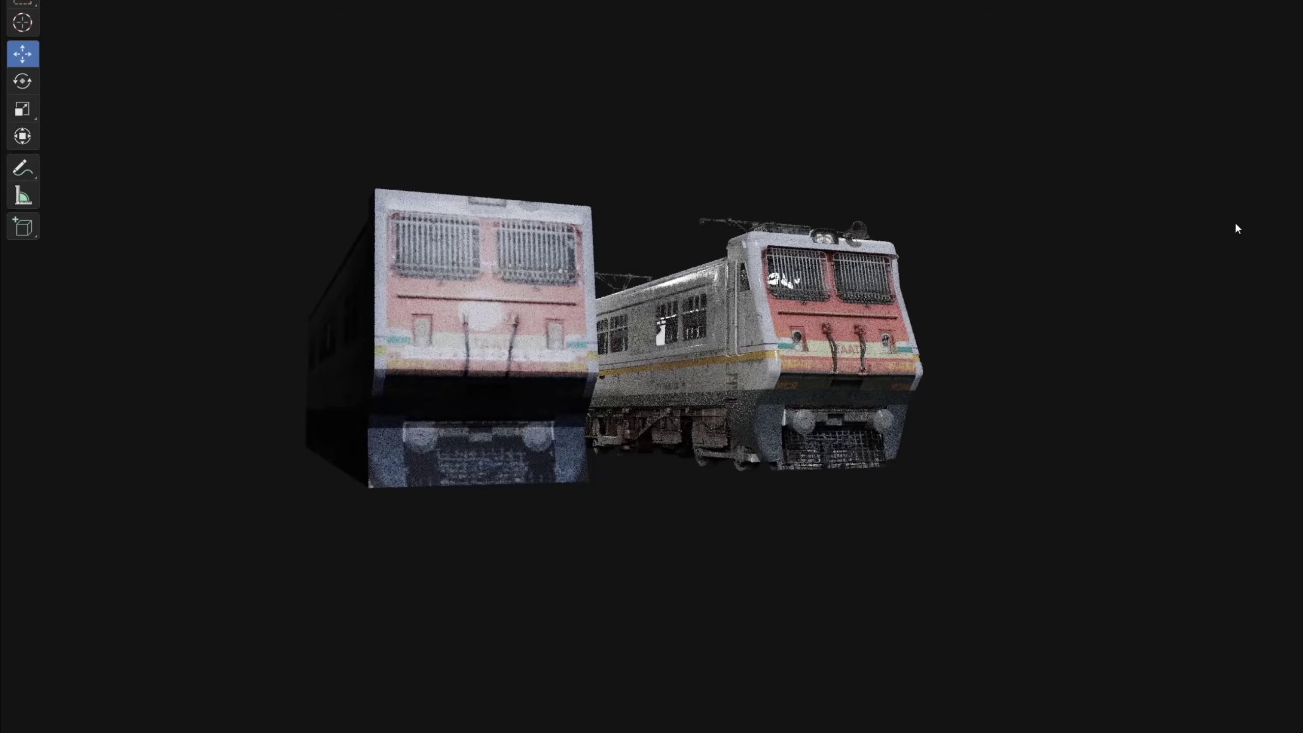
{"action": "scroll", "coordinate": [1236, 226], "scroll_direction": "up", "scroll_amount": 3}
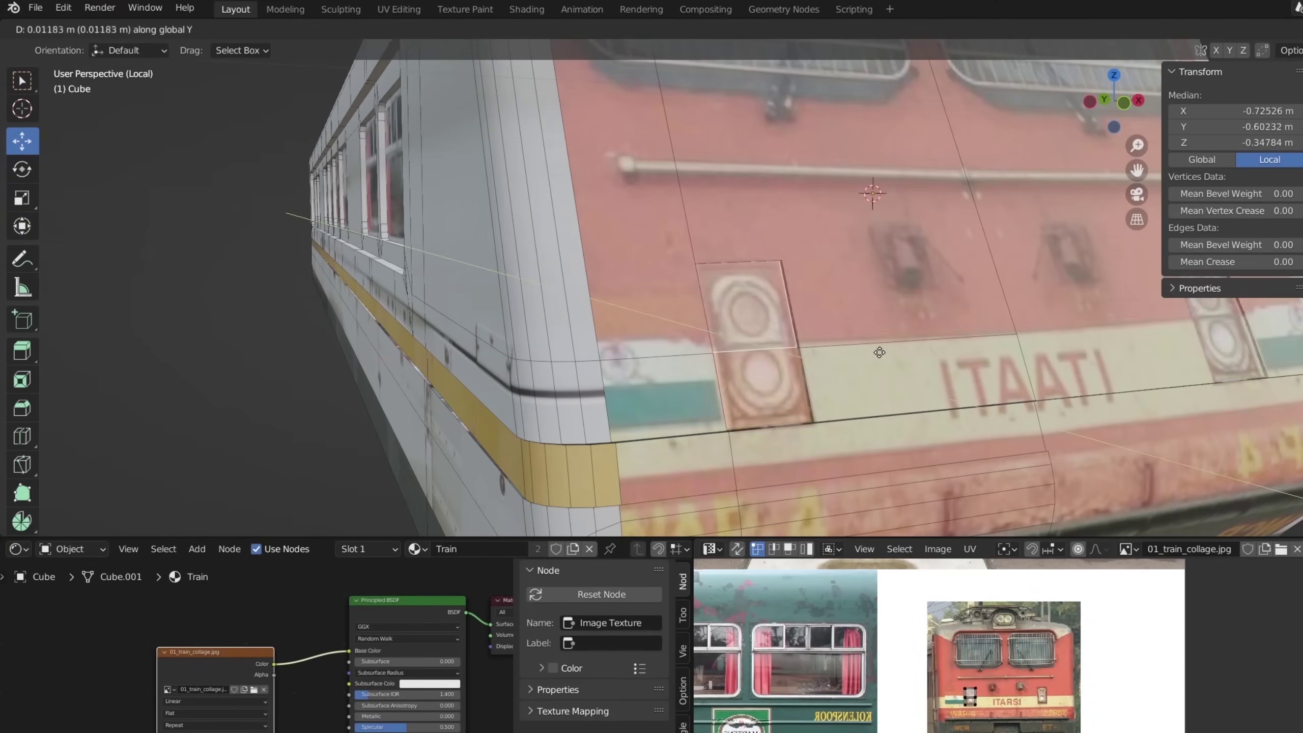
Rotate the selected headlight geometry on the train's front face about the X axis.
{"action": "key", "text": "r"}
{"action": "key", "text": "x"}
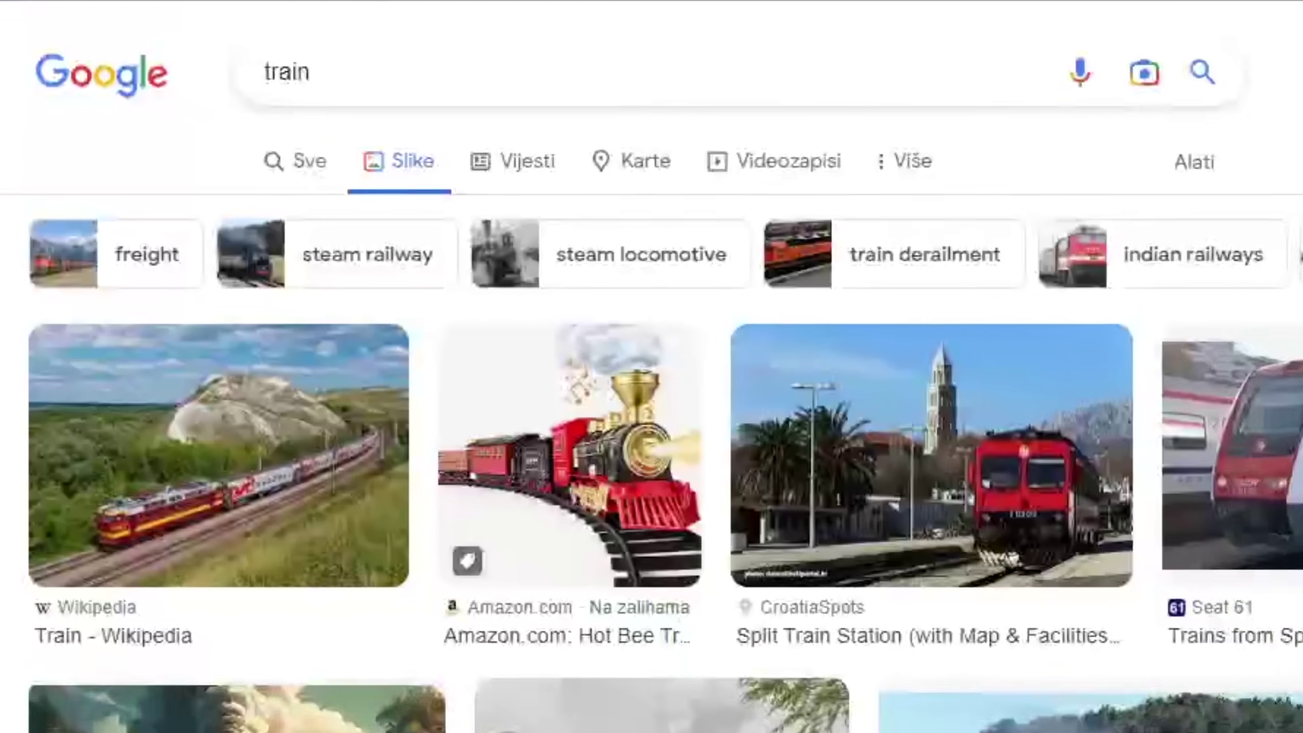
Browse the Google image results for train reference photos.
{"action": "scroll", "coordinate": [678, 322], "scroll_direction": "down", "scroll_amount": 10}
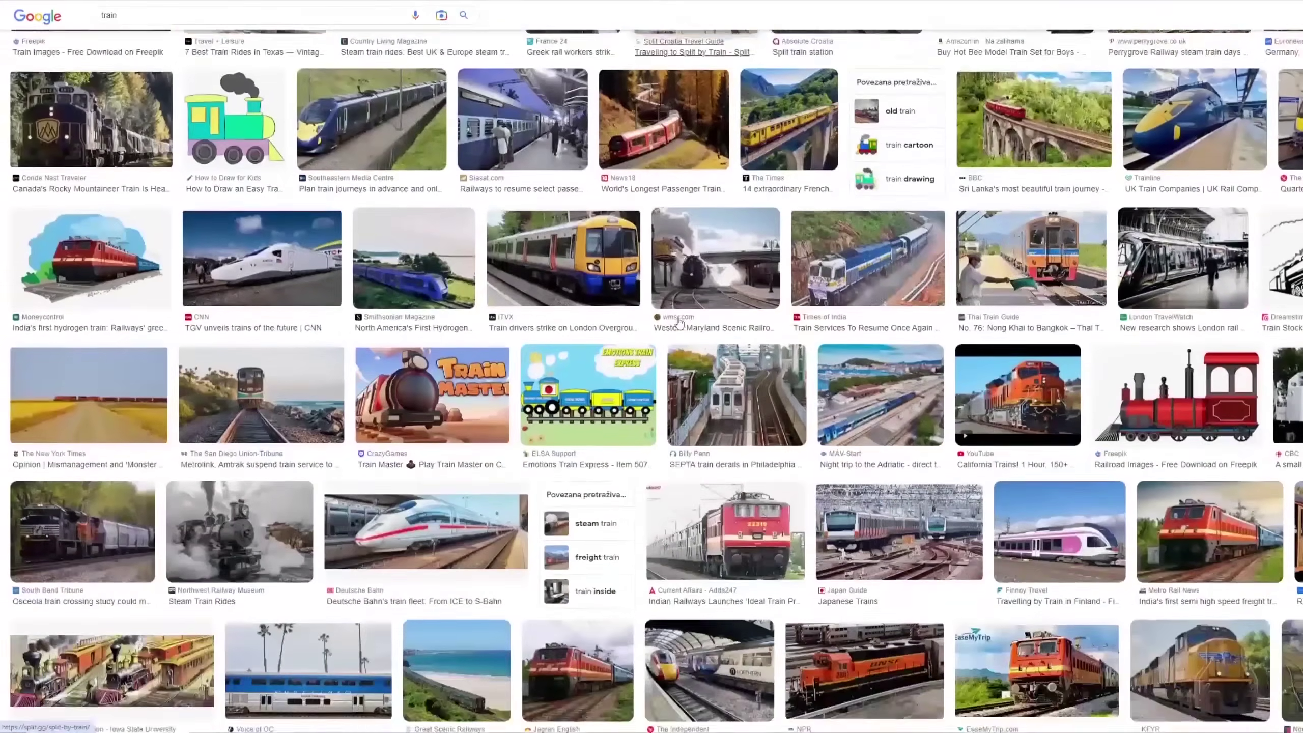
{"action": "scroll", "coordinate": [678, 322], "scroll_direction": "down", "scroll_amount": 5}
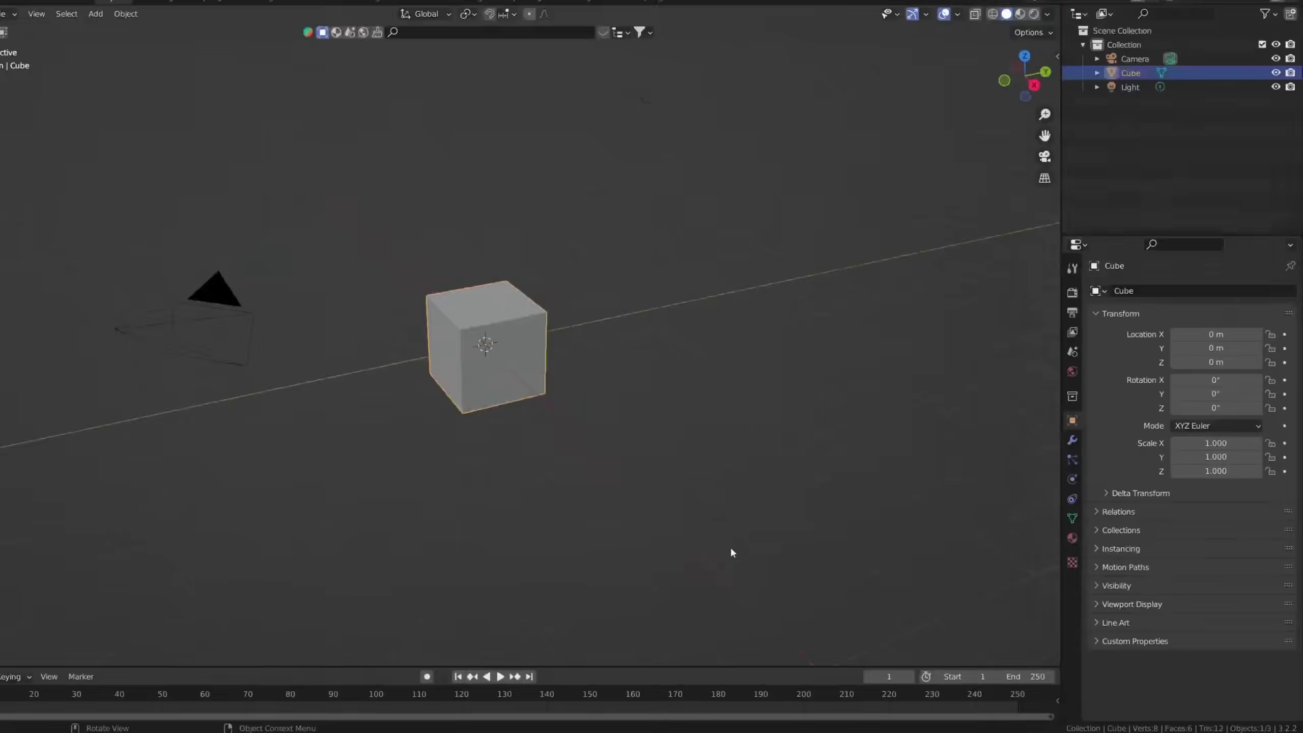
Split the properties area horizontally and switch the new lower area to the Image Editor.
{"action": "right_click", "coordinate": [1167, 723]}
{"action": "left_click", "coordinate": [1073, 718]}
{"action": "left_click", "coordinate": [959, 336]}
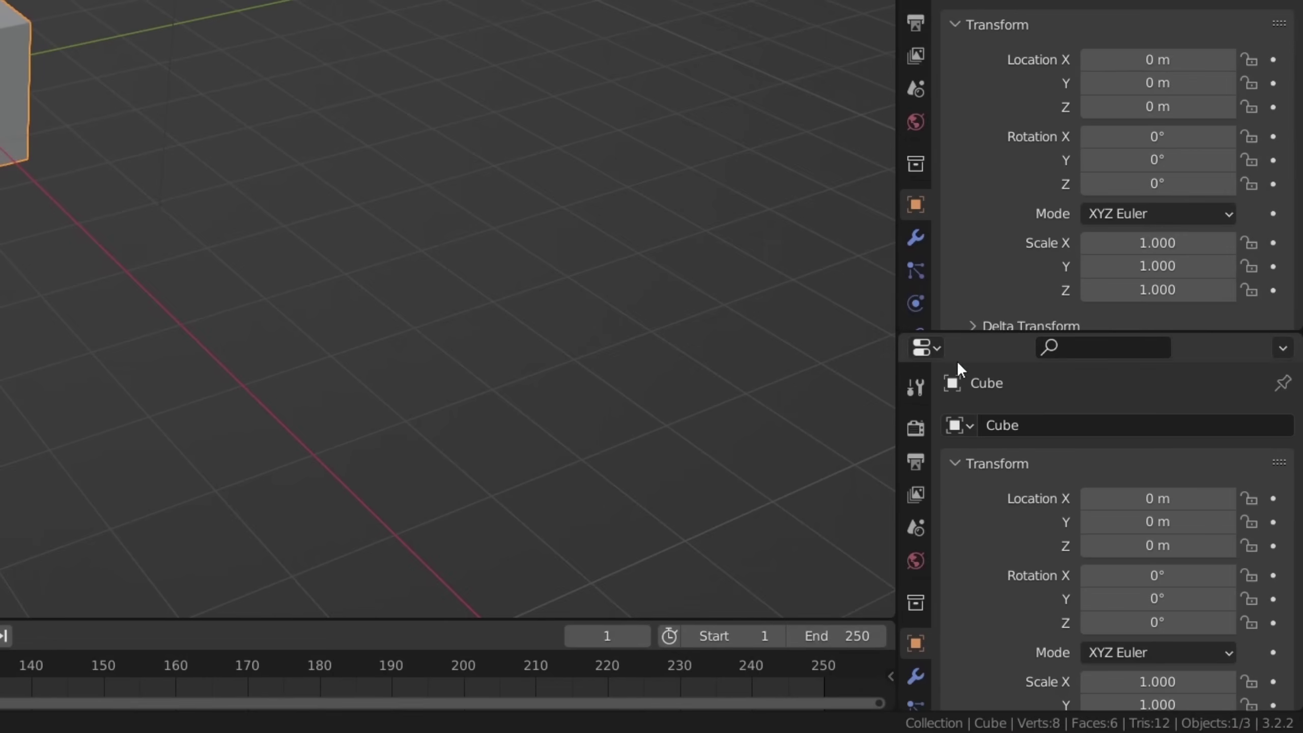
{"action": "left_click", "coordinate": [923, 347]}
{"action": "left_click", "coordinate": [180, 465]}
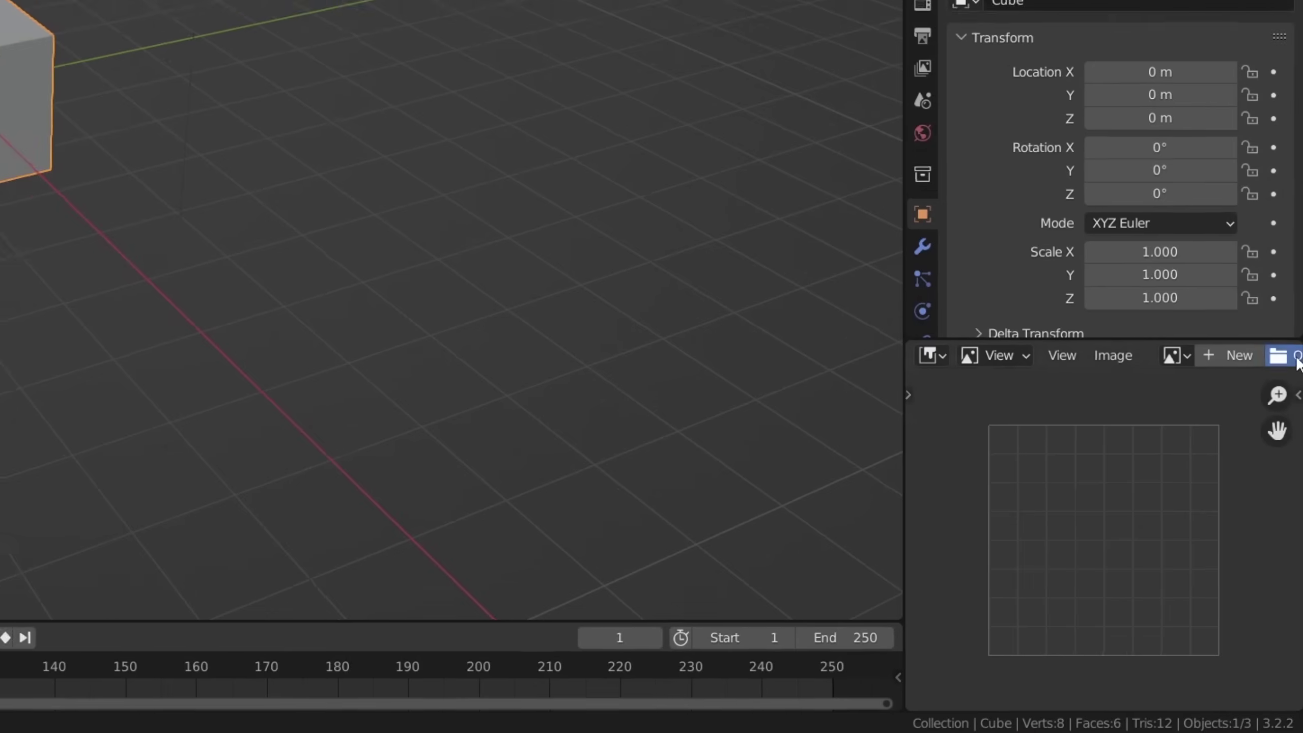
Open the train reference image both.jpg in the Image Editor and fit it in view.
{"action": "left_click", "coordinate": [1277, 349]}
{"action": "double_click", "coordinate": [444, 241]}
{"action": "scroll", "coordinate": [1165, 558], "scroll_direction": "down", "scroll_amount": 3}
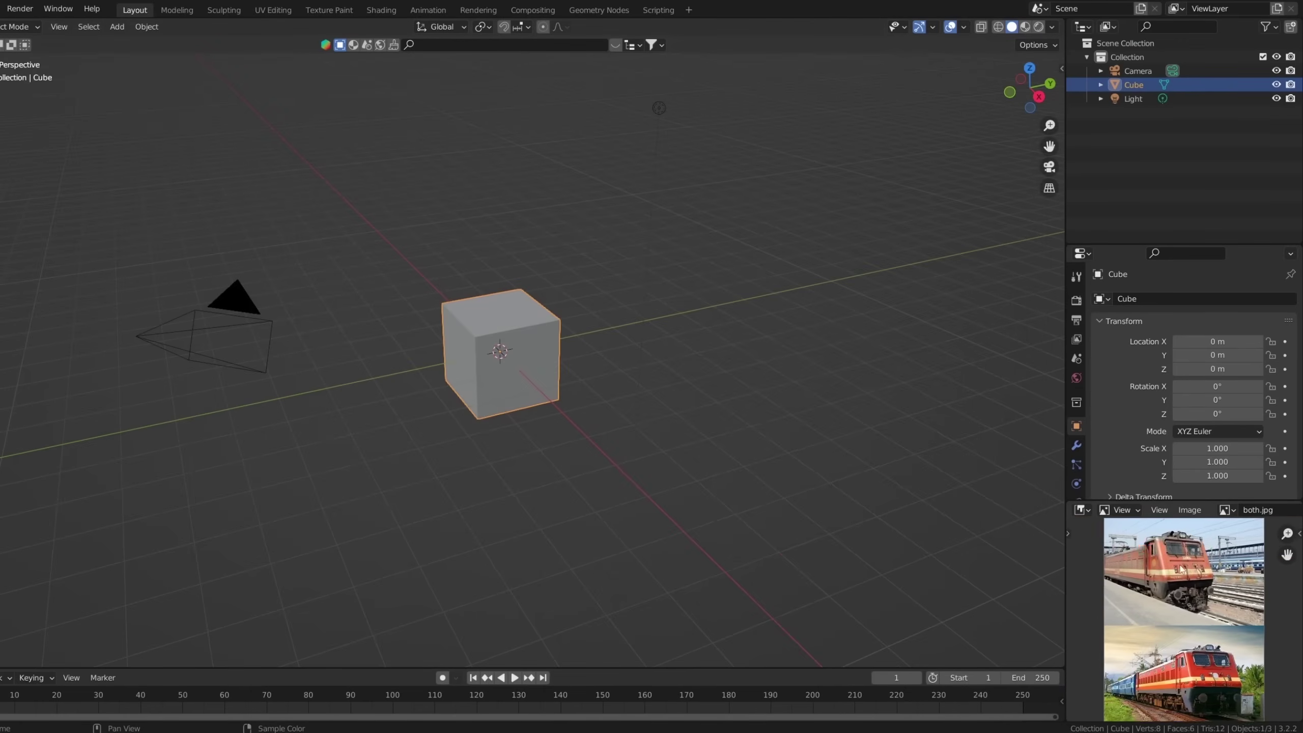
{"action": "scroll", "coordinate": [1165, 558], "scroll_direction": "up", "scroll_amount": 5}
{"action": "scroll", "coordinate": [1165, 558], "scroll_direction": "down", "scroll_amount": 3}
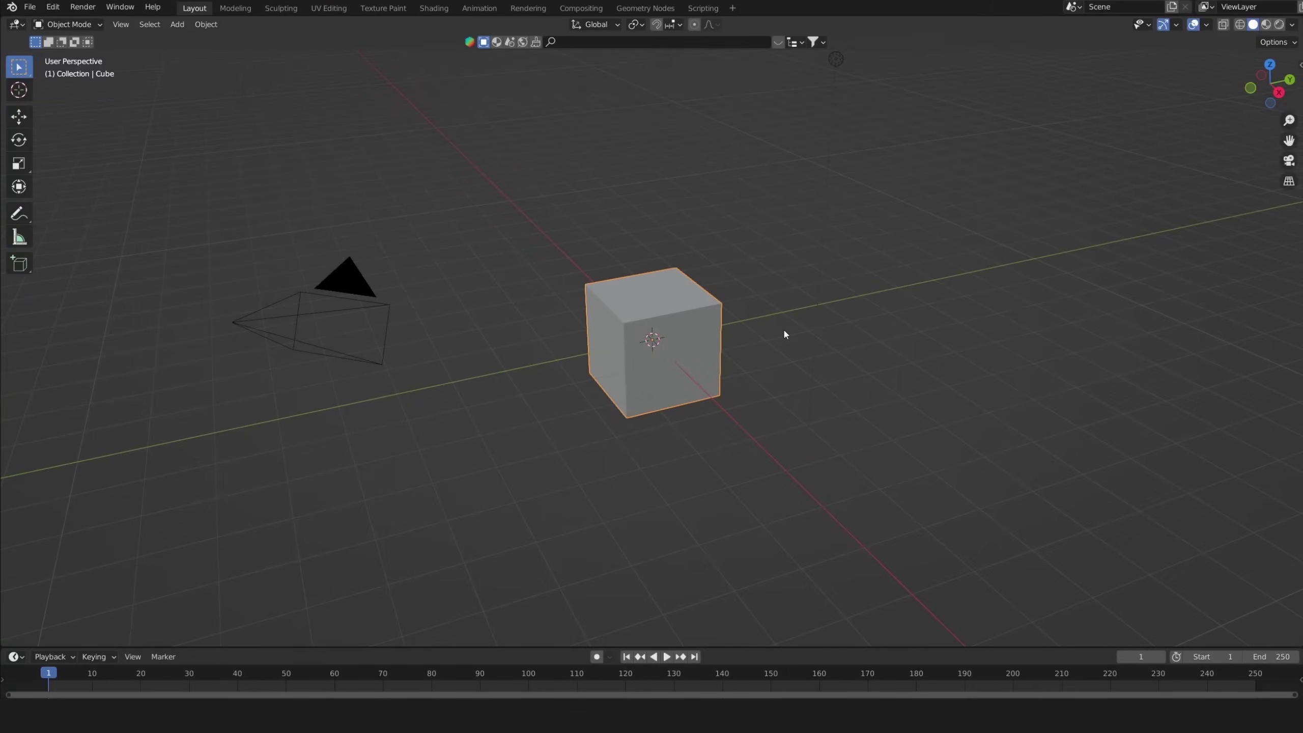
Set the cube's dimensions to 2.5 m in X, 1.5 m in Y and 2.5 m in Z.
{"action": "key", "text": "n"}
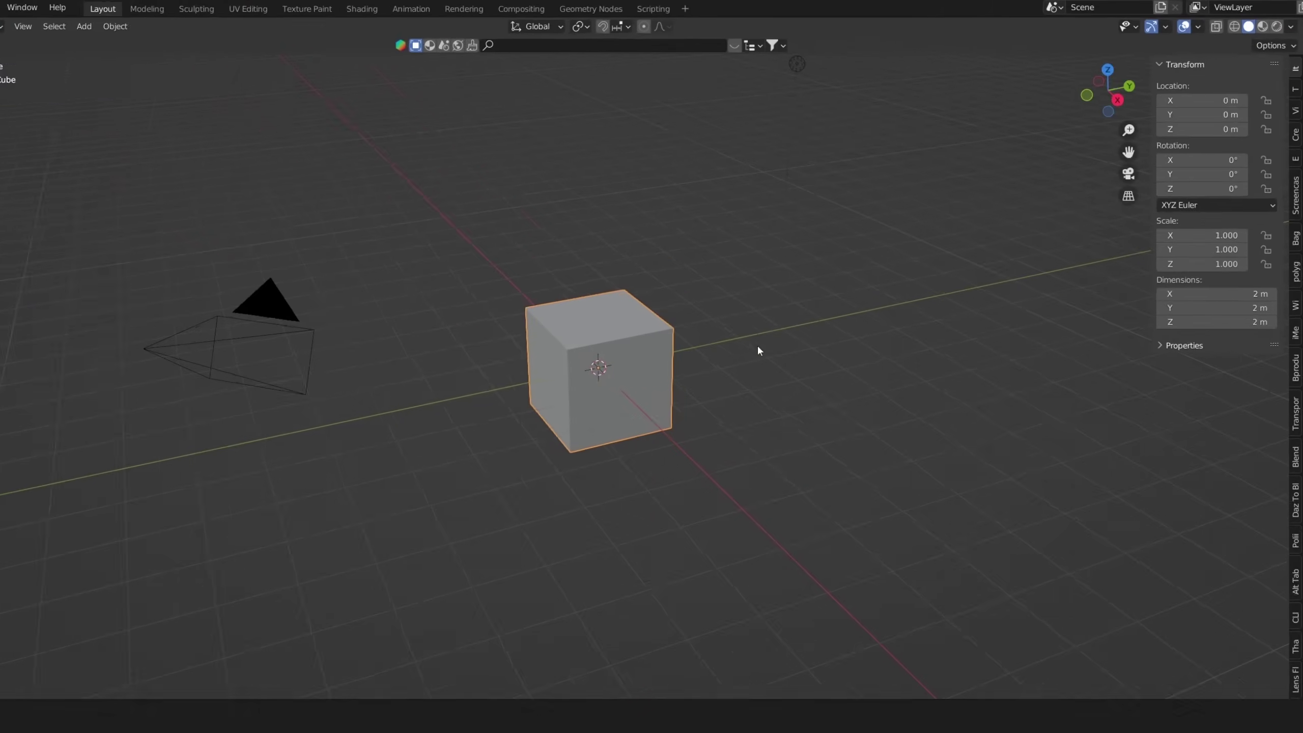
{"action": "left_click", "coordinate": [1227, 278]}
{"action": "type", "text": "2.5"}
{"action": "key", "text": "Return"}
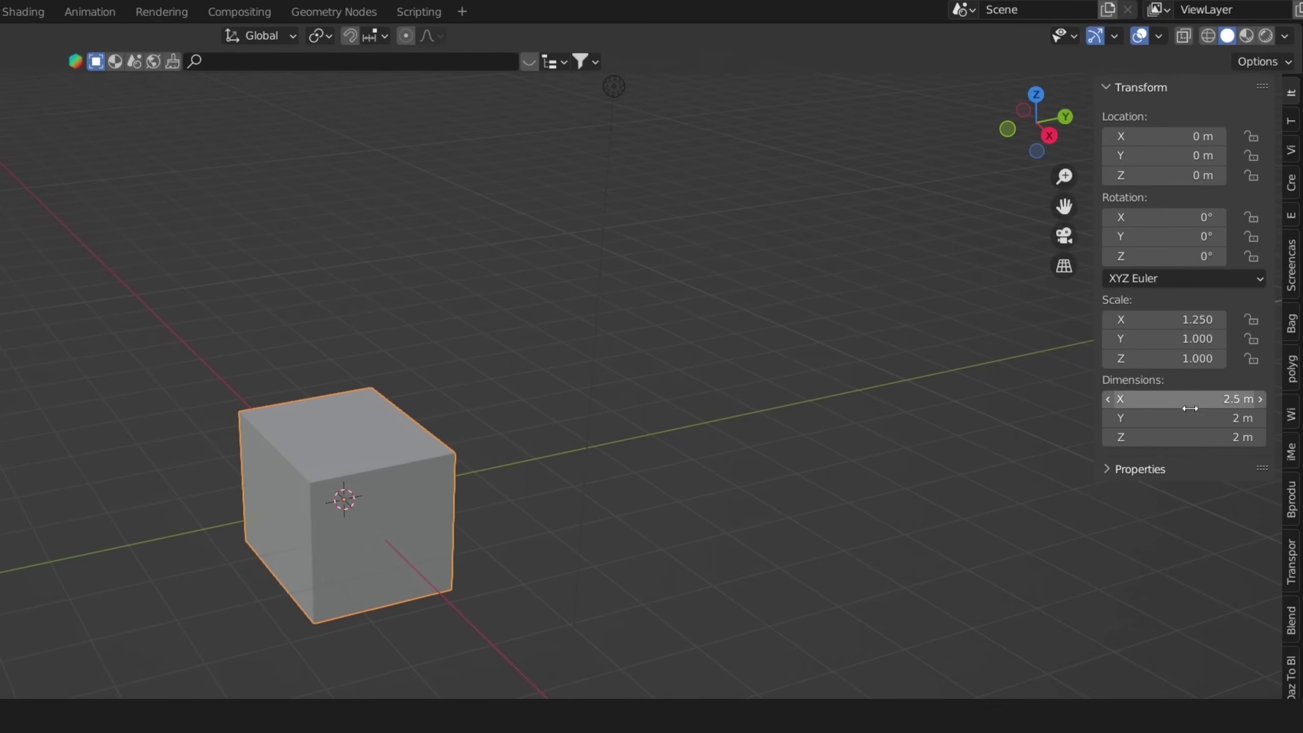
{"action": "left_click", "coordinate": [1195, 416]}
{"action": "type", "text": "1"}
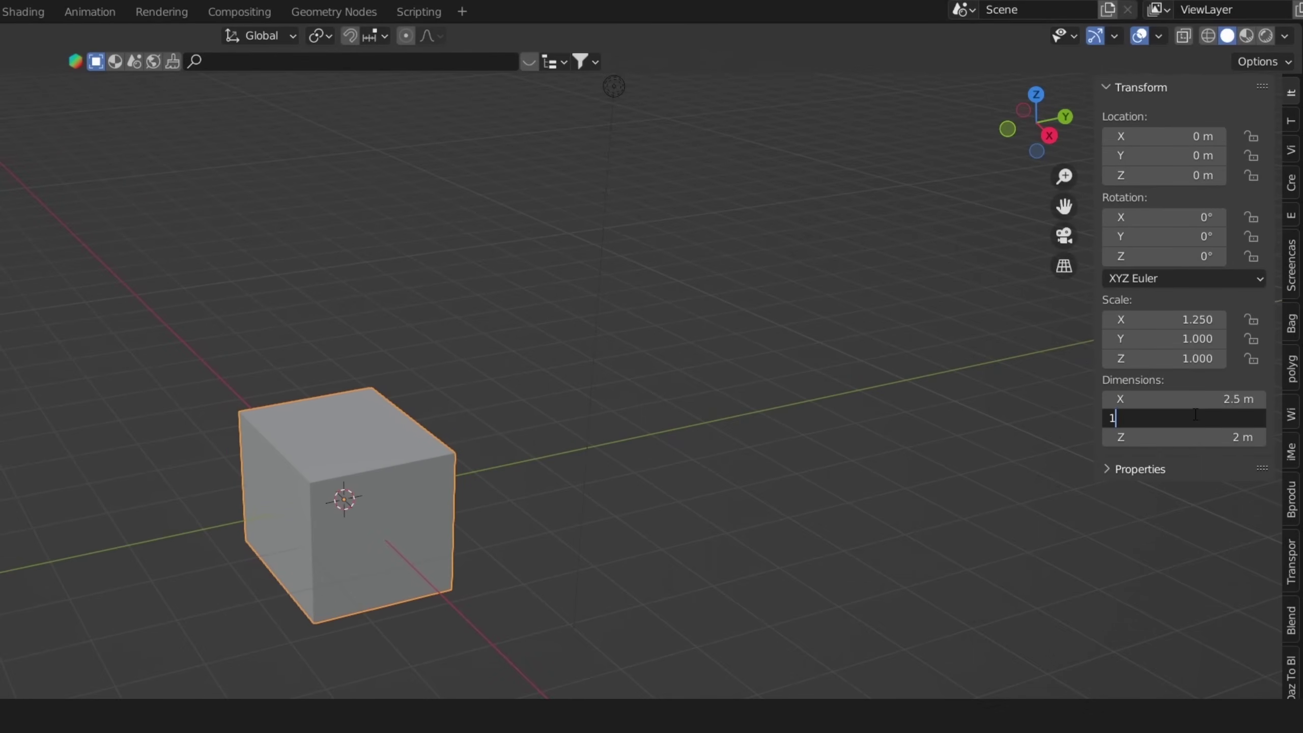
{"action": "type", "text": ".5"}
{"action": "key", "text": "Return"}
{"action": "left_click", "coordinate": [1199, 436]}
{"action": "type", "text": "2.5"}
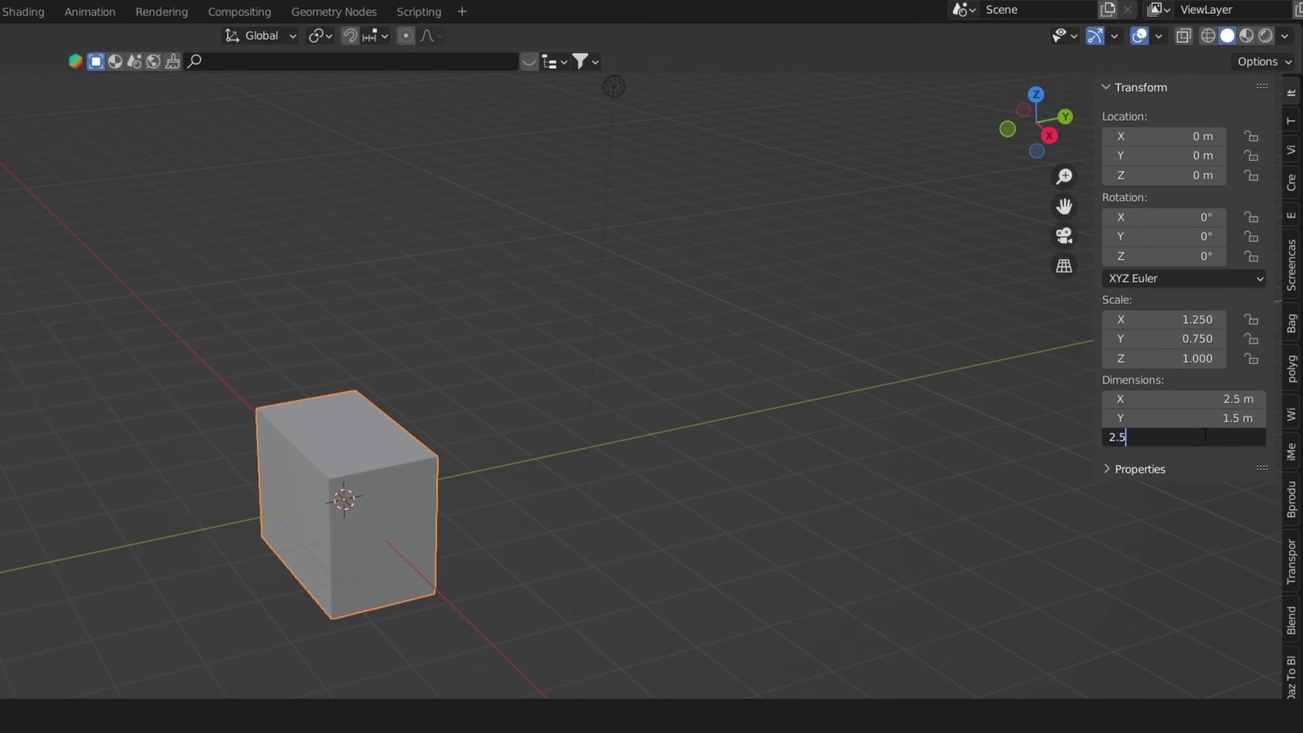
{"action": "key", "text": "Return"}
Add a horizontal loop cut to the cube in Edit Mode and slide it toward the top, to about -0.74.
{"action": "key", "text": "Tab"}
{"action": "key", "text": "ctrl+r"}
{"action": "left_click", "coordinate": [618, 288]}
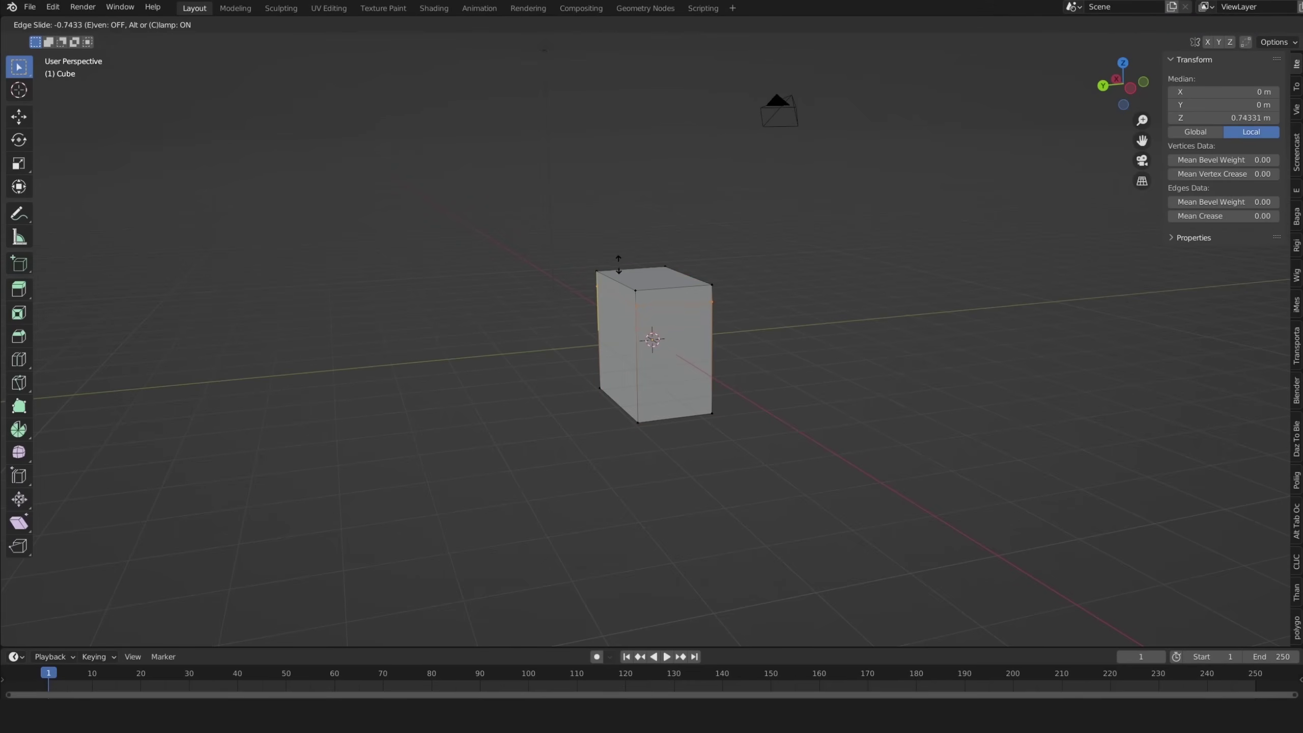
{"action": "left_click", "coordinate": [617, 264]}
Extrude the cube's rear face below the top loop 15 m along Y to form the train's long body.
{"action": "scroll", "coordinate": [617, 264], "scroll_direction": "down", "scroll_amount": 3}
{"action": "left_click", "coordinate": [623, 349]}
{"action": "type", "text": "ey"}
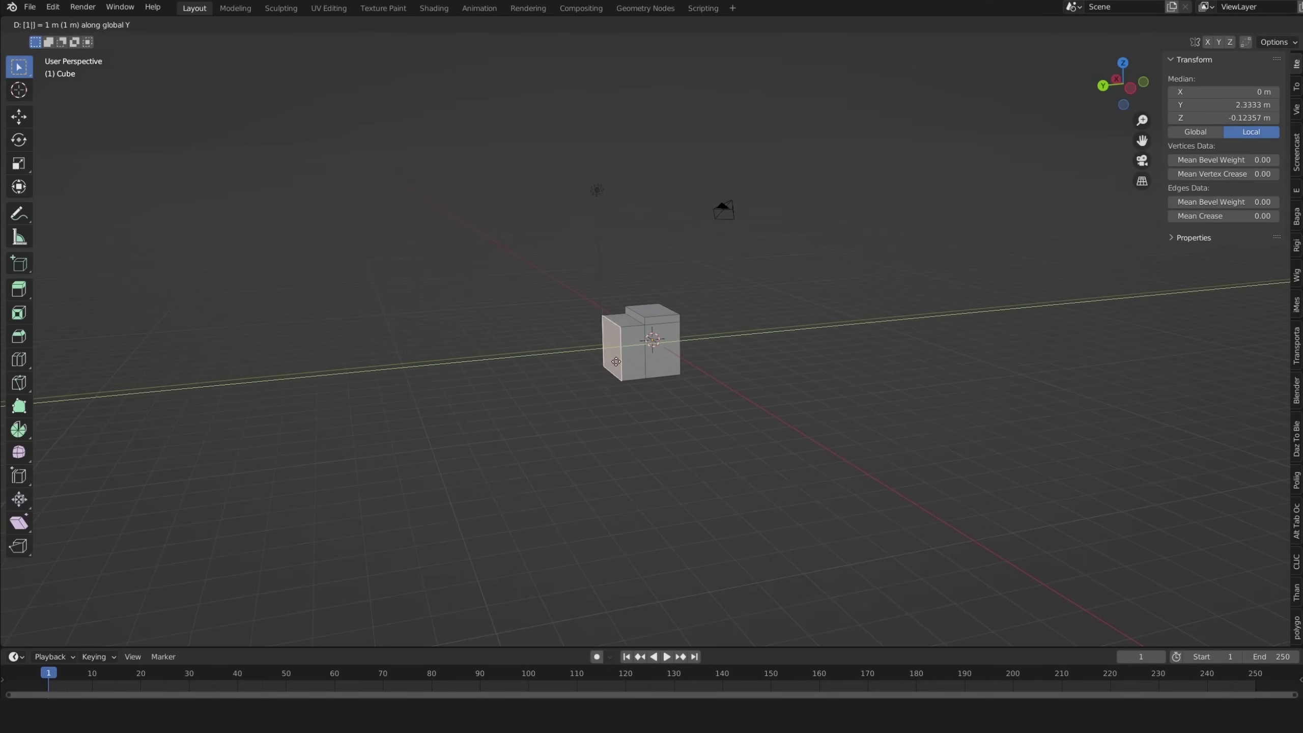
{"action": "type", "text": "15"}
{"action": "key", "text": "Return"}
Slope the cab's front by moving its lower and upper front edges along Y.
{"action": "key", "text": "2"}
{"action": "middle_click_drag", "start_coordinate": [616, 362], "coordinate": [636, 333]}
{"action": "left_click", "coordinate": [662, 403]}
{"action": "left_click", "coordinate": [662, 292], "text": "shift"}
{"action": "left_click_drag", "start_coordinate": [623, 323], "coordinate": [634, 320]}
{"action": "key", "text": "KP_3"}
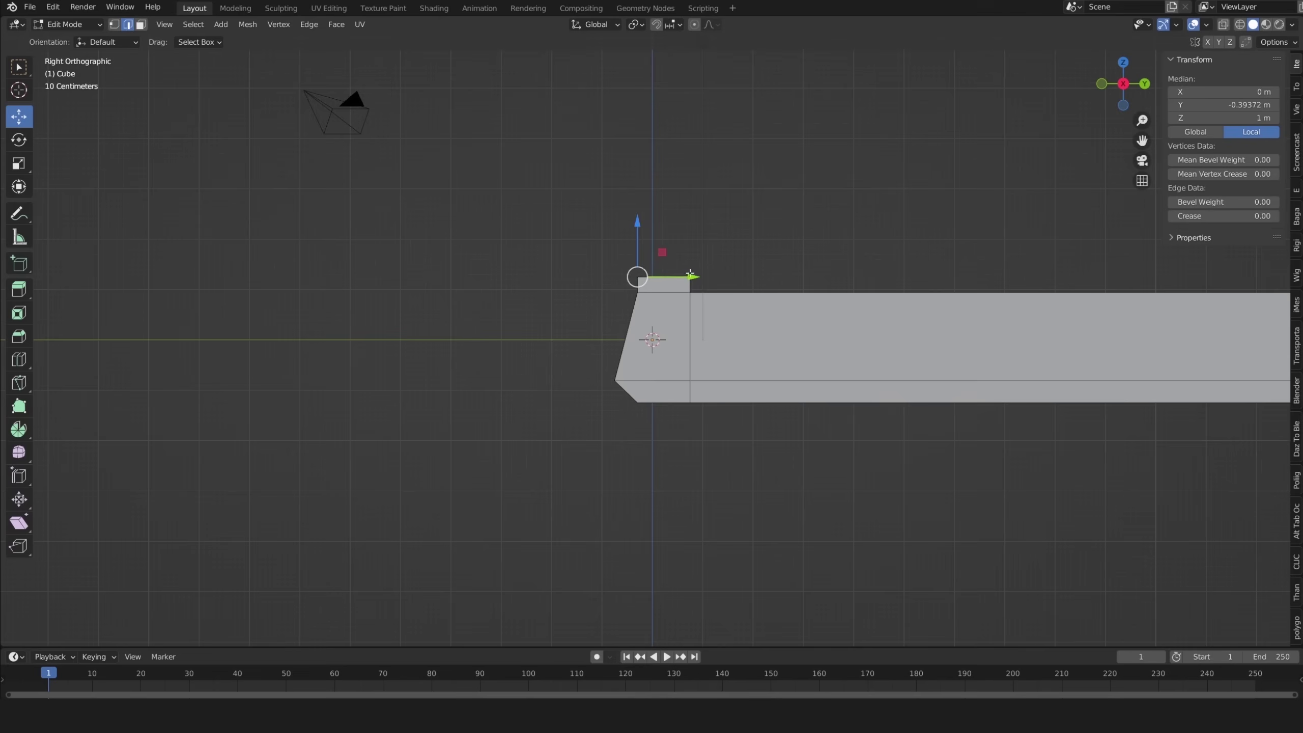
{"action": "key", "text": "g"}
{"action": "key", "text": "y"}
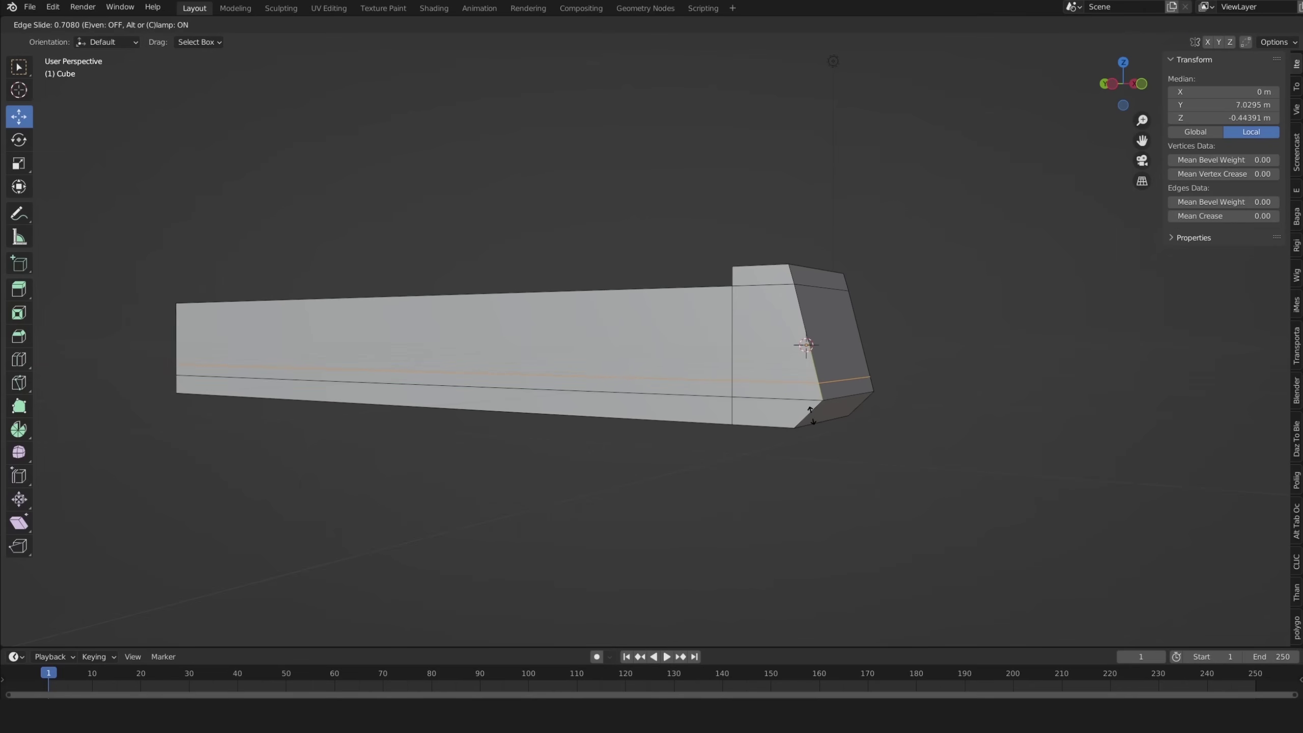
Add a horizontal loop around the lower body at a slide of about 0.71, and bevel and extrude it into a thin groove.
{"action": "left_click", "coordinate": [810, 415]}
{"action": "key", "text": "s"}
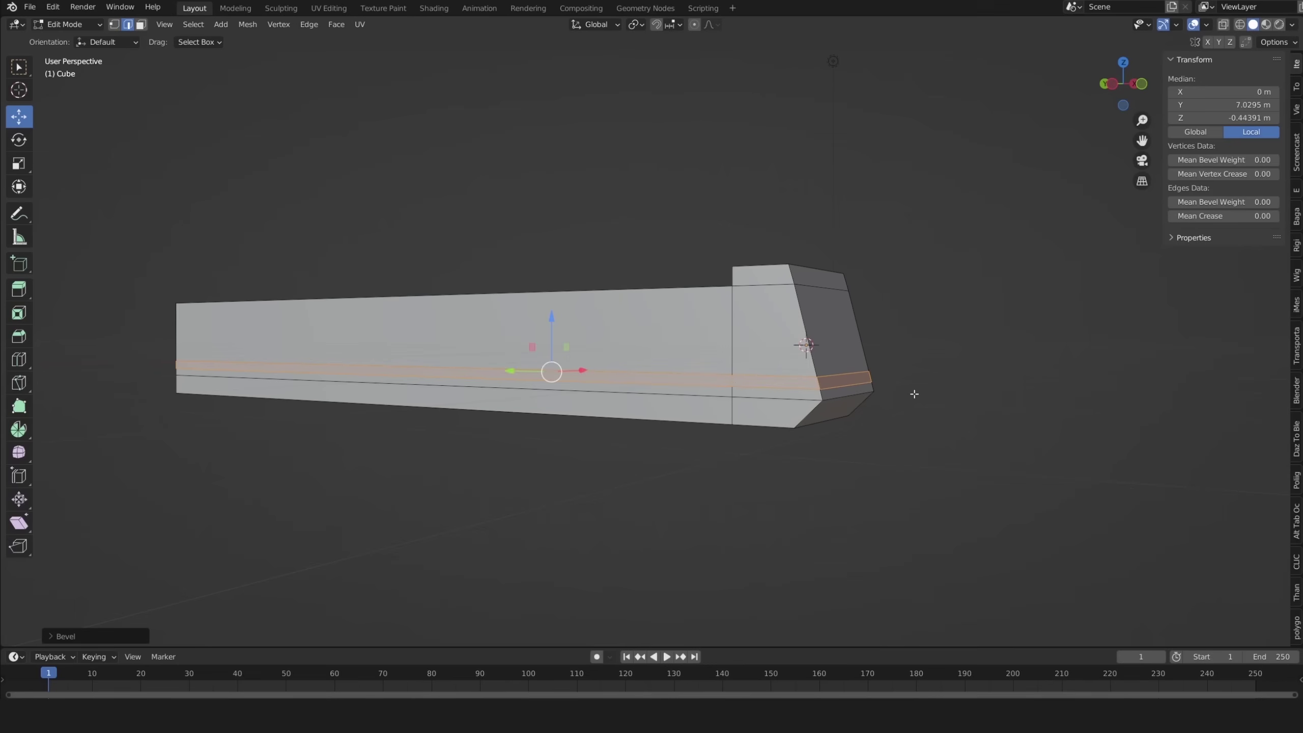
{"action": "key", "text": "alt+e"}
{"action": "left_click", "coordinate": [917, 408]}
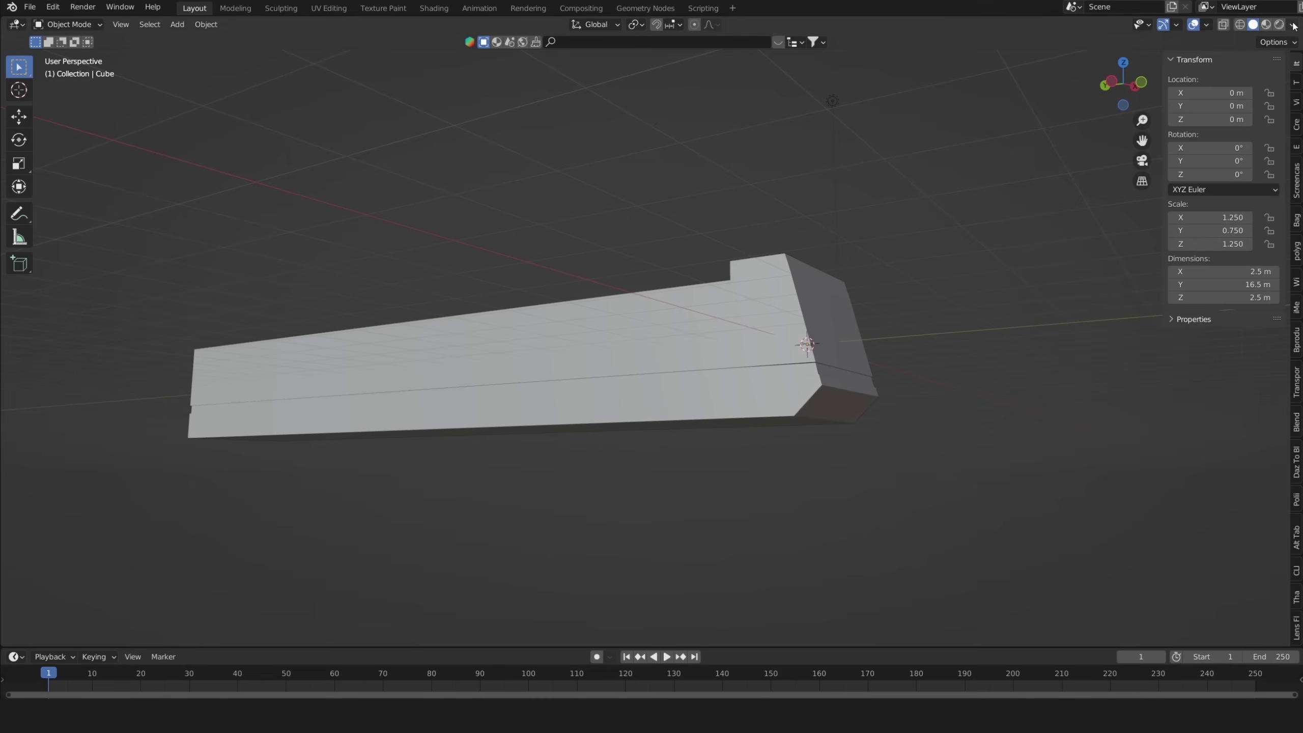
Enable Cavity in the viewport shading options and change its cavity type.
{"action": "left_click", "coordinate": [1272, 32]}
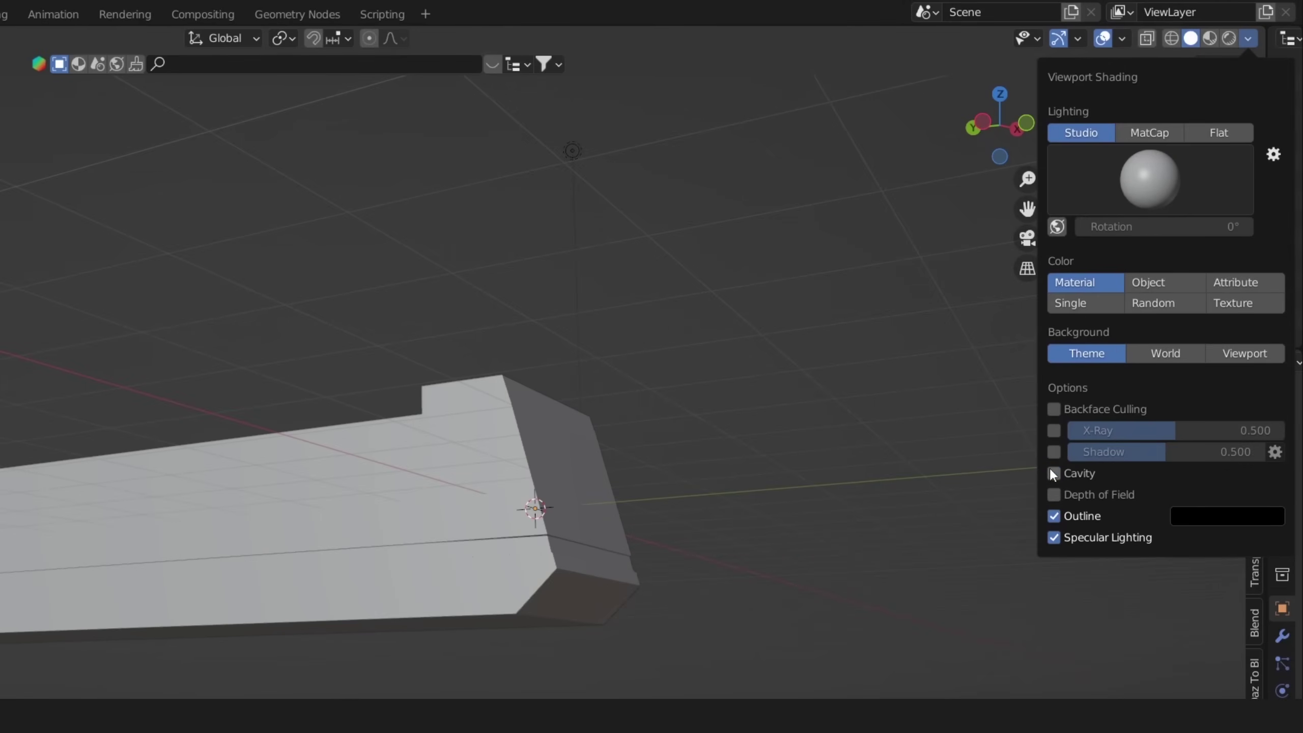
{"action": "left_click", "coordinate": [1052, 473]}
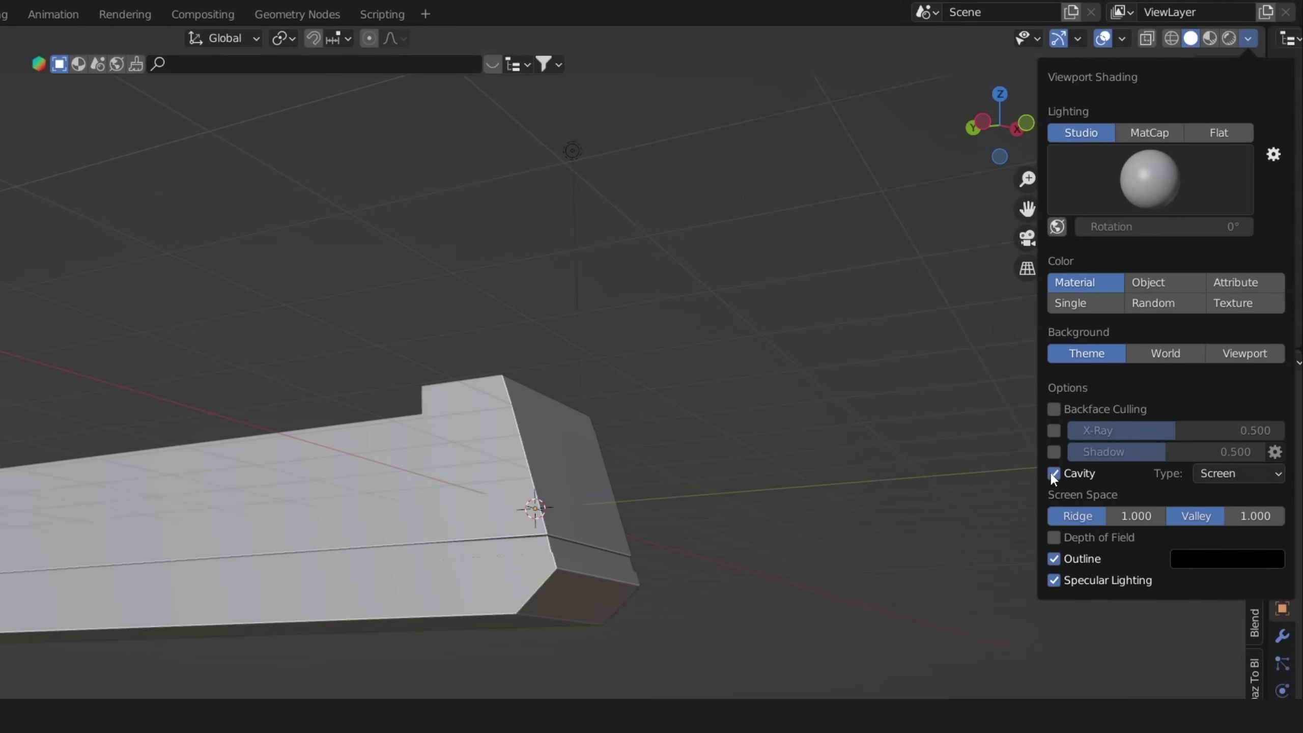
{"action": "left_click", "coordinate": [1239, 482]}
{"action": "left_click", "coordinate": [1236, 536]}
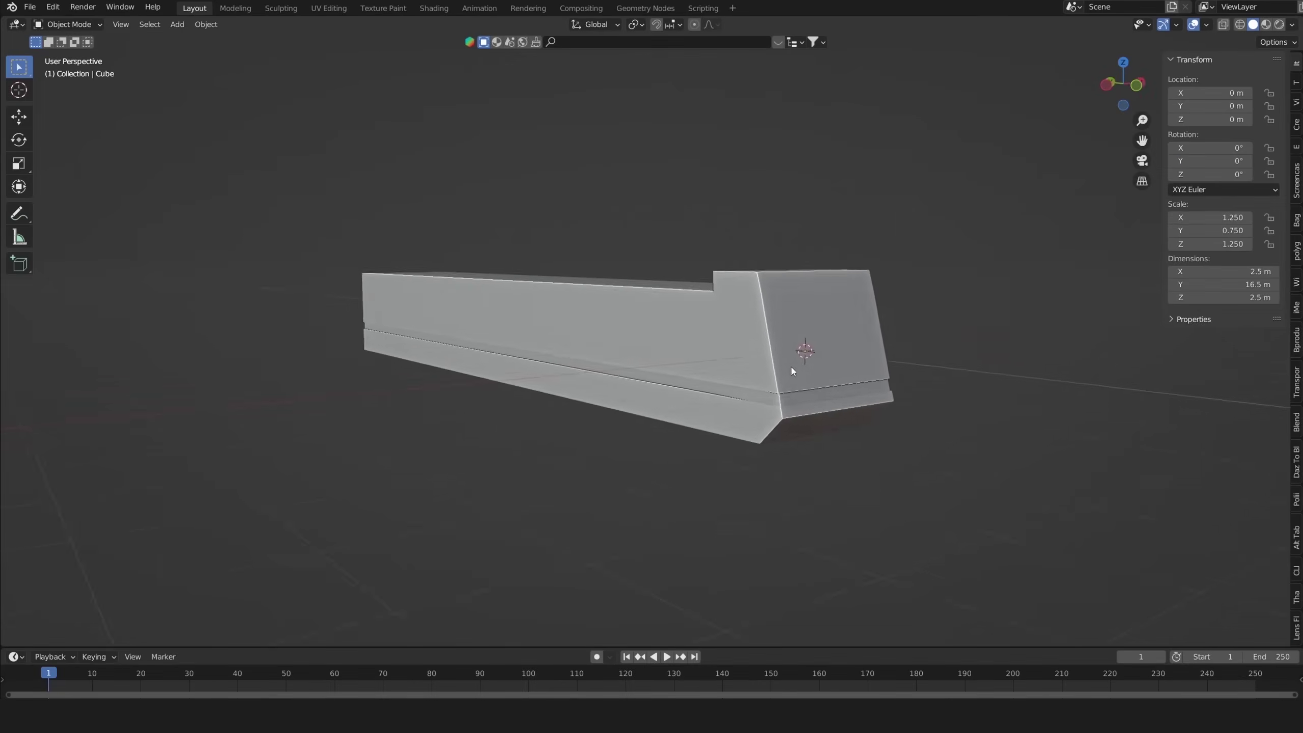
Place the lower edge of the leg extruded under the cab's front corner and flatten the selection along X by scaling to 0.
{"action": "middle_click_drag", "start_coordinate": [791, 366], "coordinate": [818, 354]}
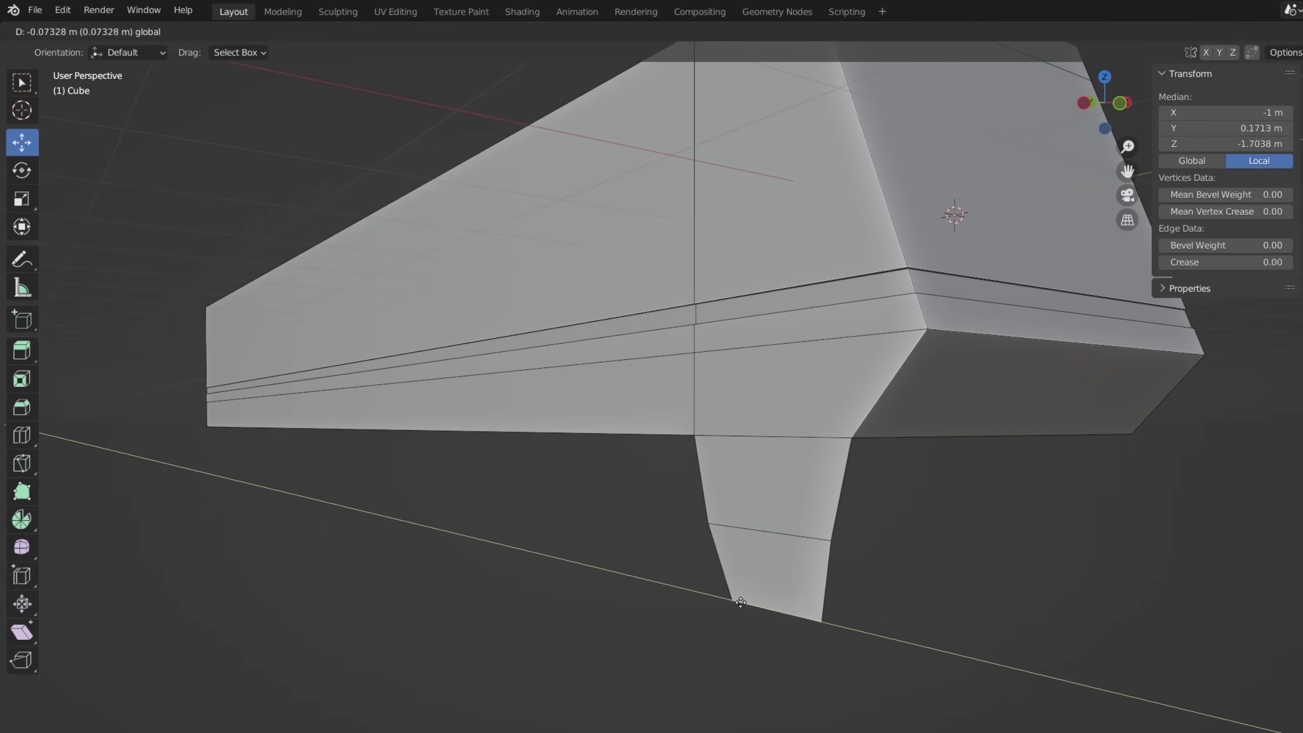
{"action": "left_click", "coordinate": [749, 613]}
{"action": "middle_click_drag", "start_coordinate": [749, 613], "coordinate": [733, 552]}
{"action": "key", "text": "s"}
{"action": "key", "text": "x"}
{"action": "key", "text": "0"}
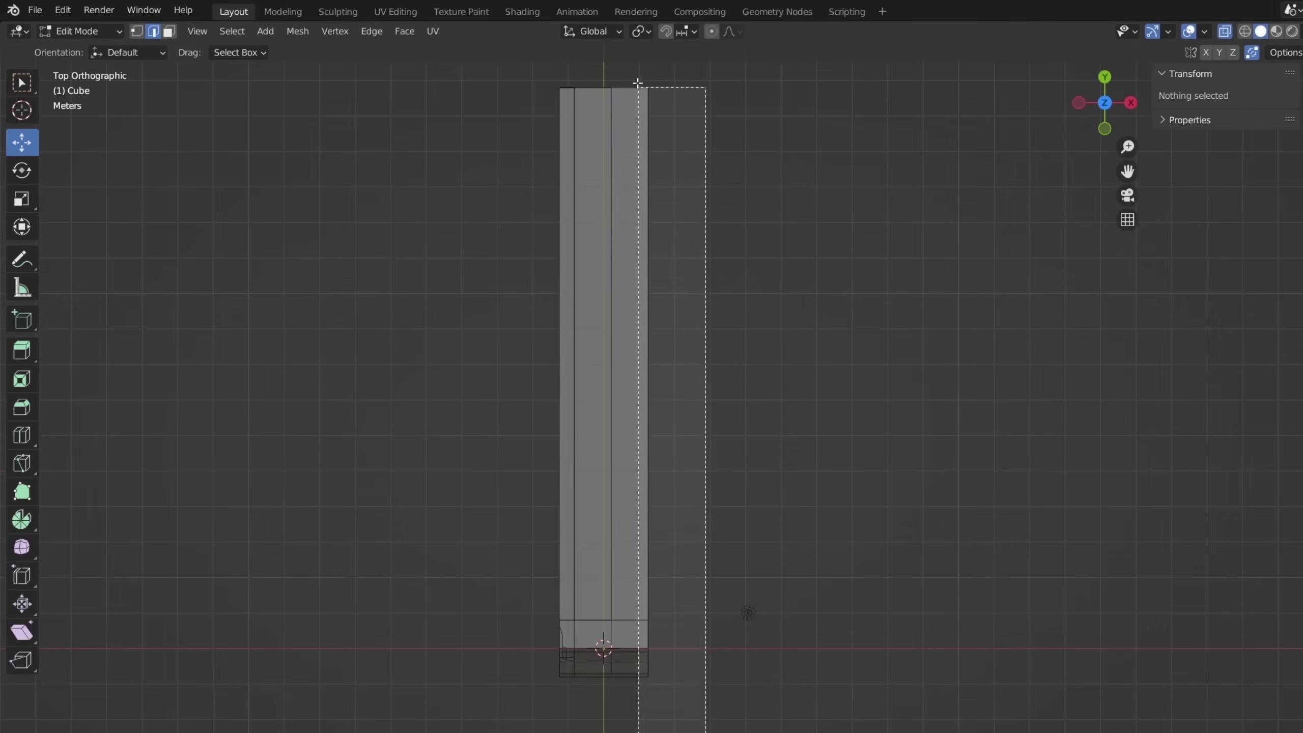
Delete the selected geometry on the +X side of the train and add a Mirror modifier to rebuild that half.
{"action": "key", "text": "x"}
{"action": "left_click", "coordinate": [685, 503]}
{"action": "key", "text": "Tab"}
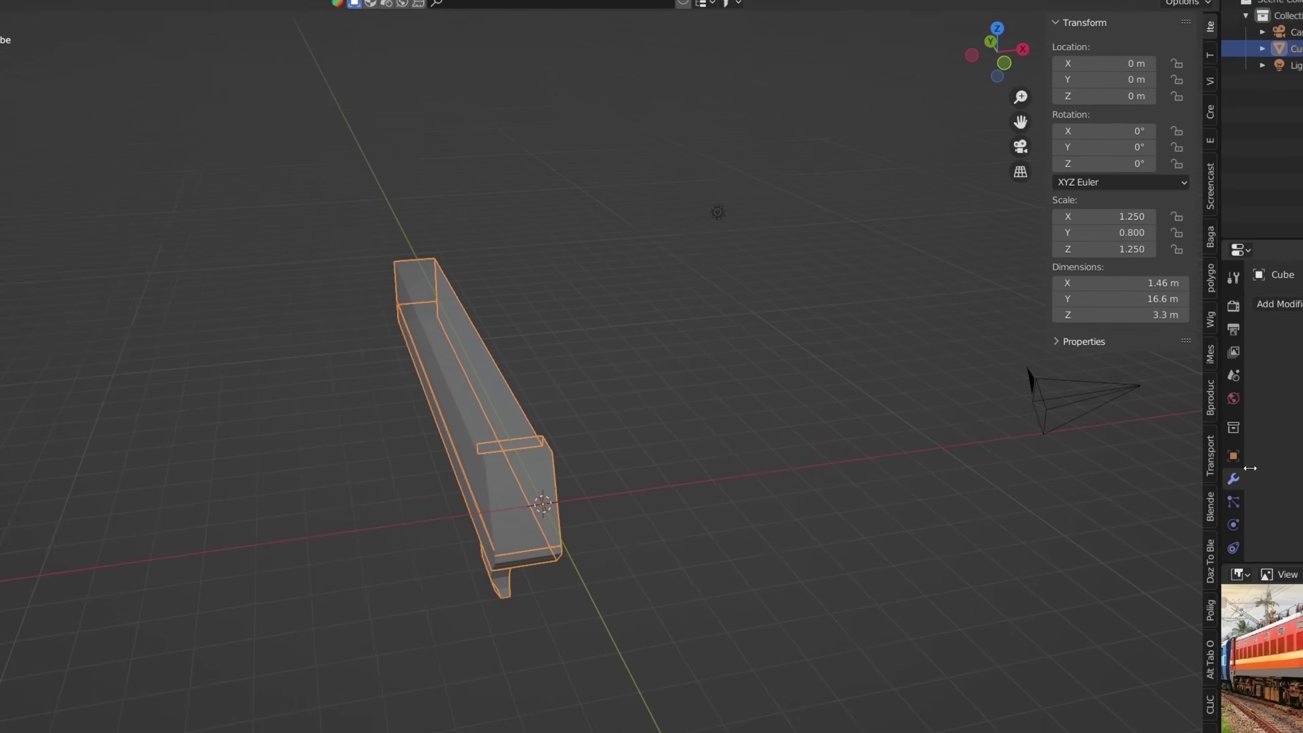
{"action": "left_click", "coordinate": [1302, 346]}
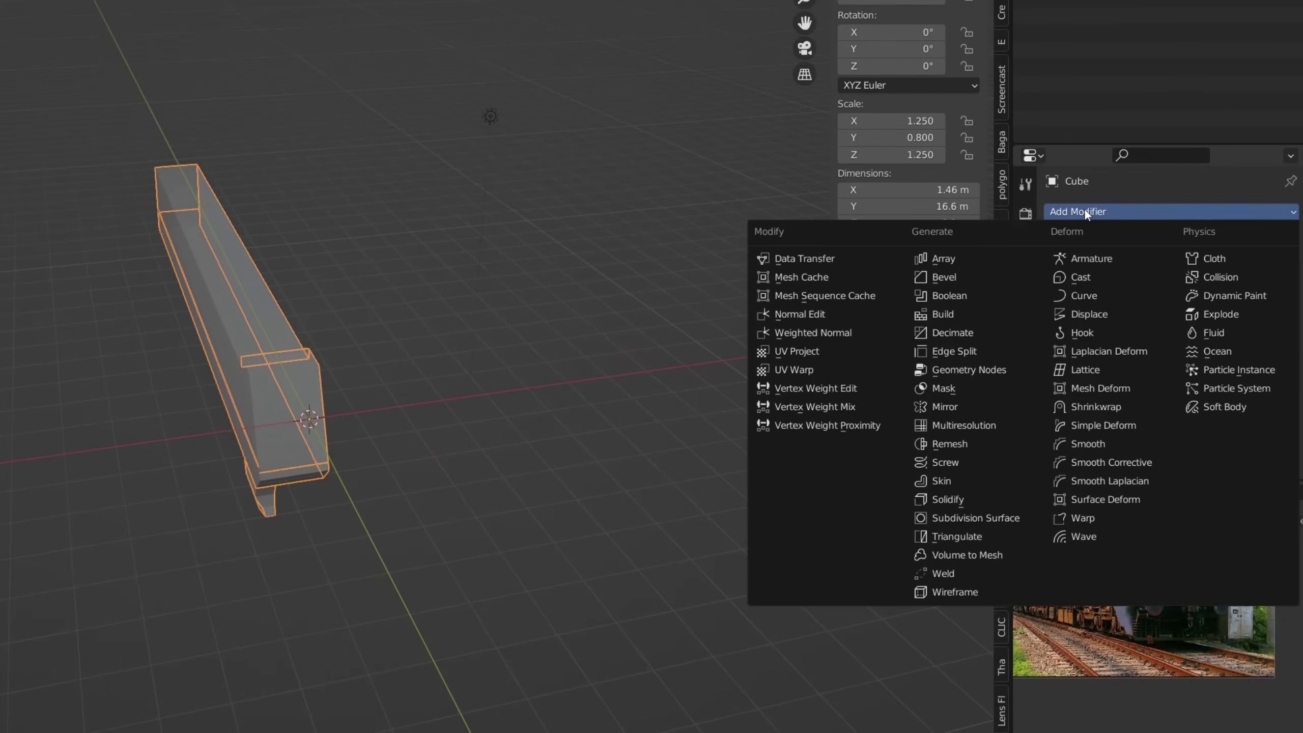
{"action": "left_click", "coordinate": [949, 407]}
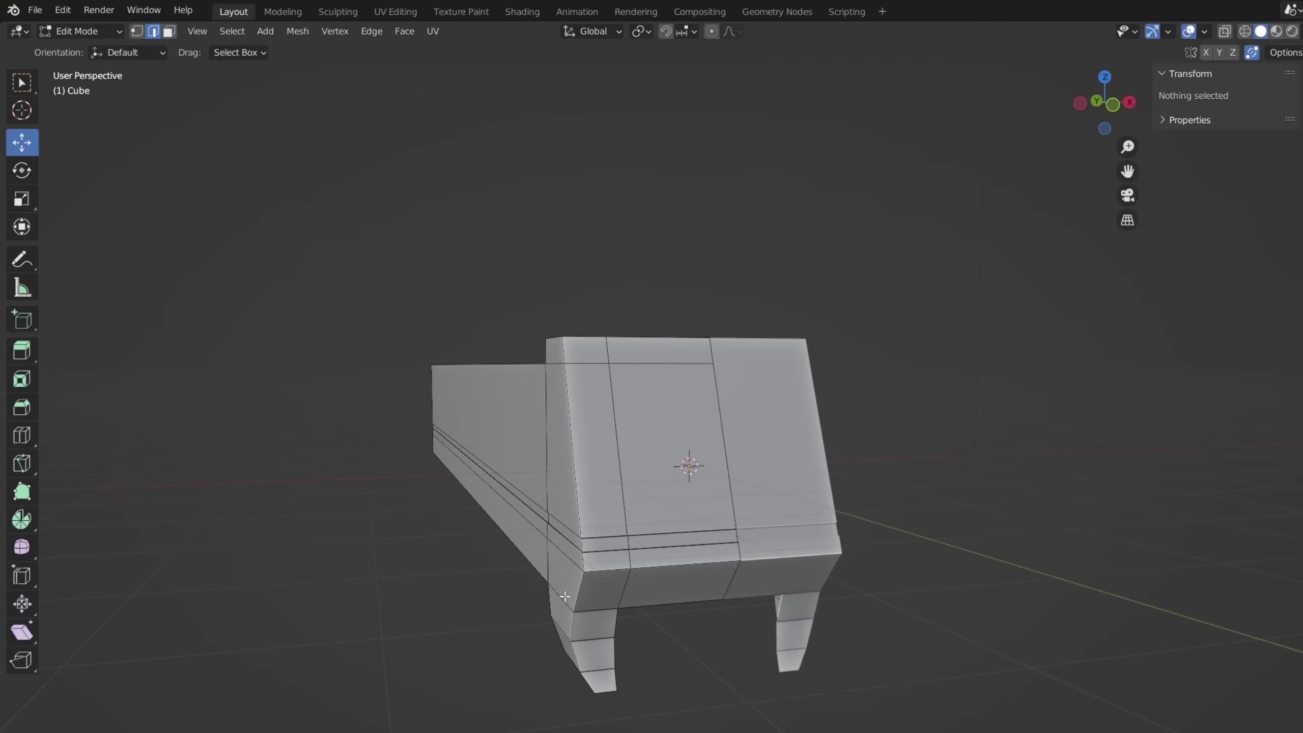
Bevel the outer edges of the cab and body with several segments, and extend the panel between the front legs downward.
{"action": "left_click", "coordinate": [561, 596]}
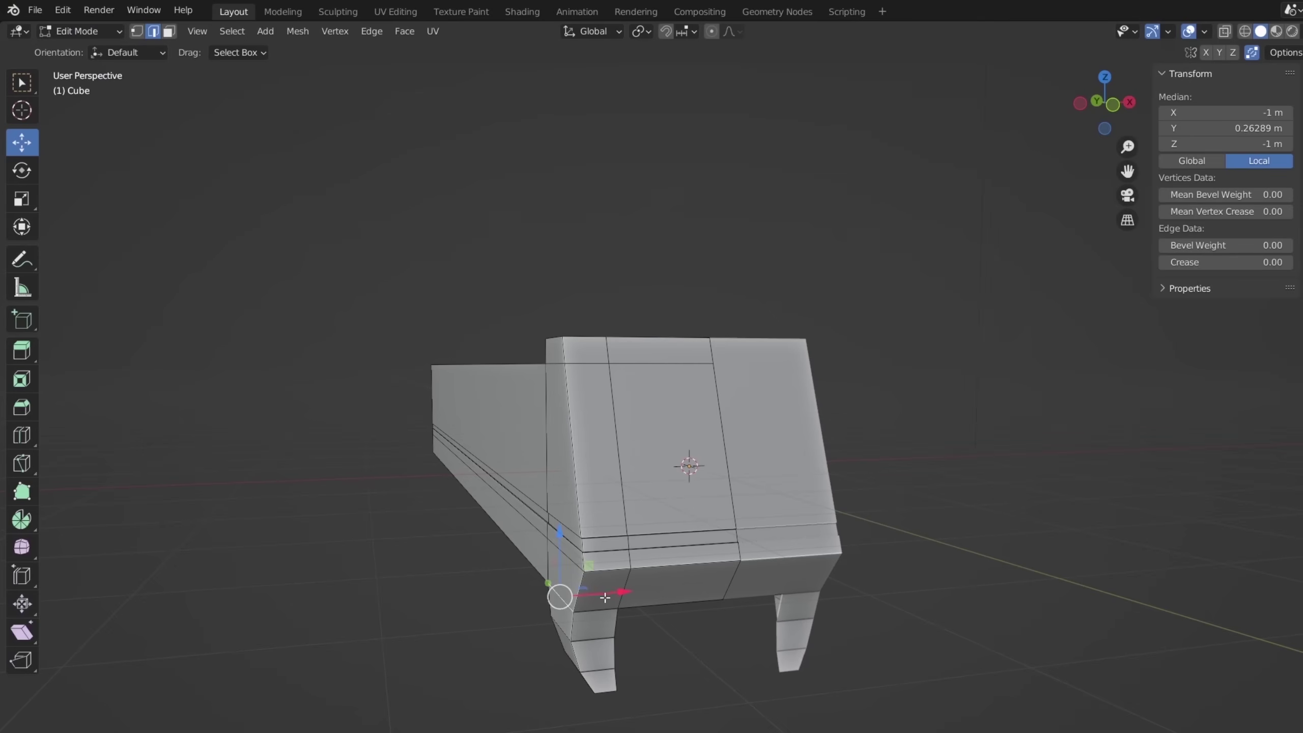
{"action": "key", "text": "g"}
{"action": "key", "text": "Escape"}
{"action": "middle_click_drag", "start_coordinate": [346, 495], "coordinate": [595, 506]}
{"action": "key", "text": "ctrl+b"}
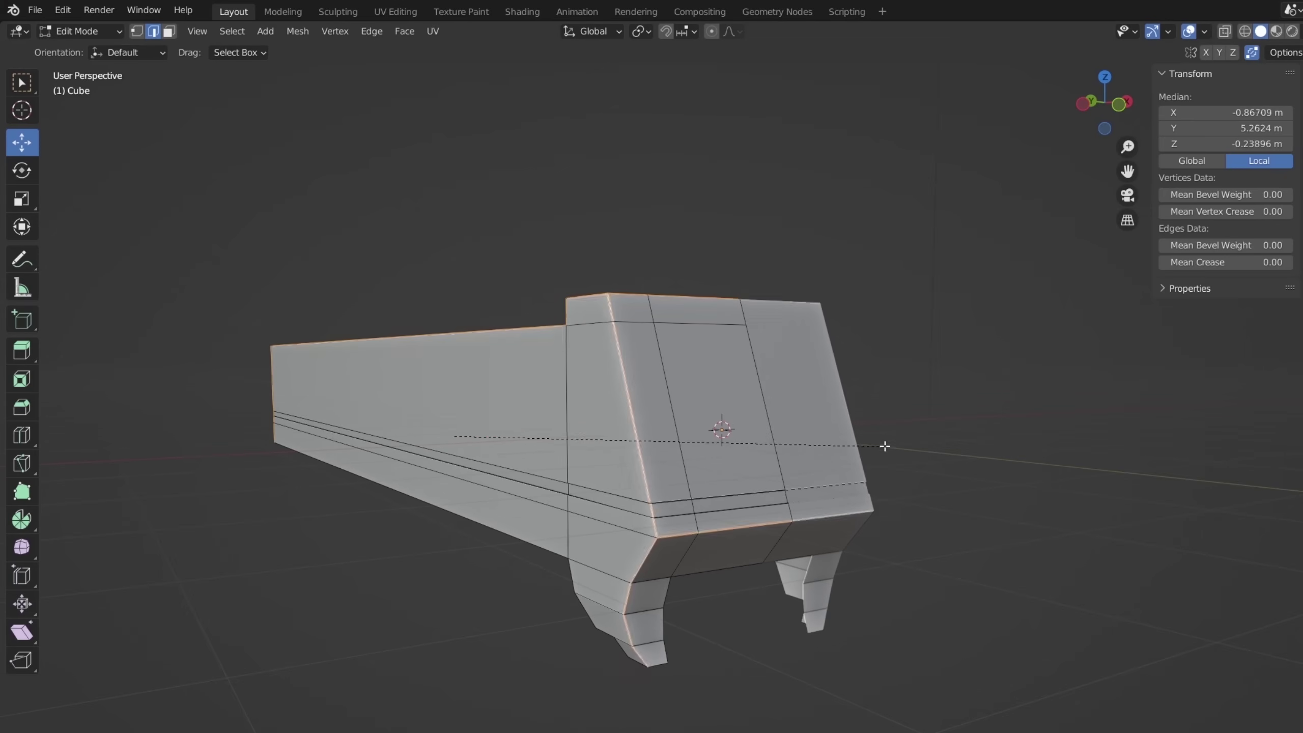
{"action": "scroll", "coordinate": [893, 432], "scroll_direction": "up", "scroll_amount": 2}
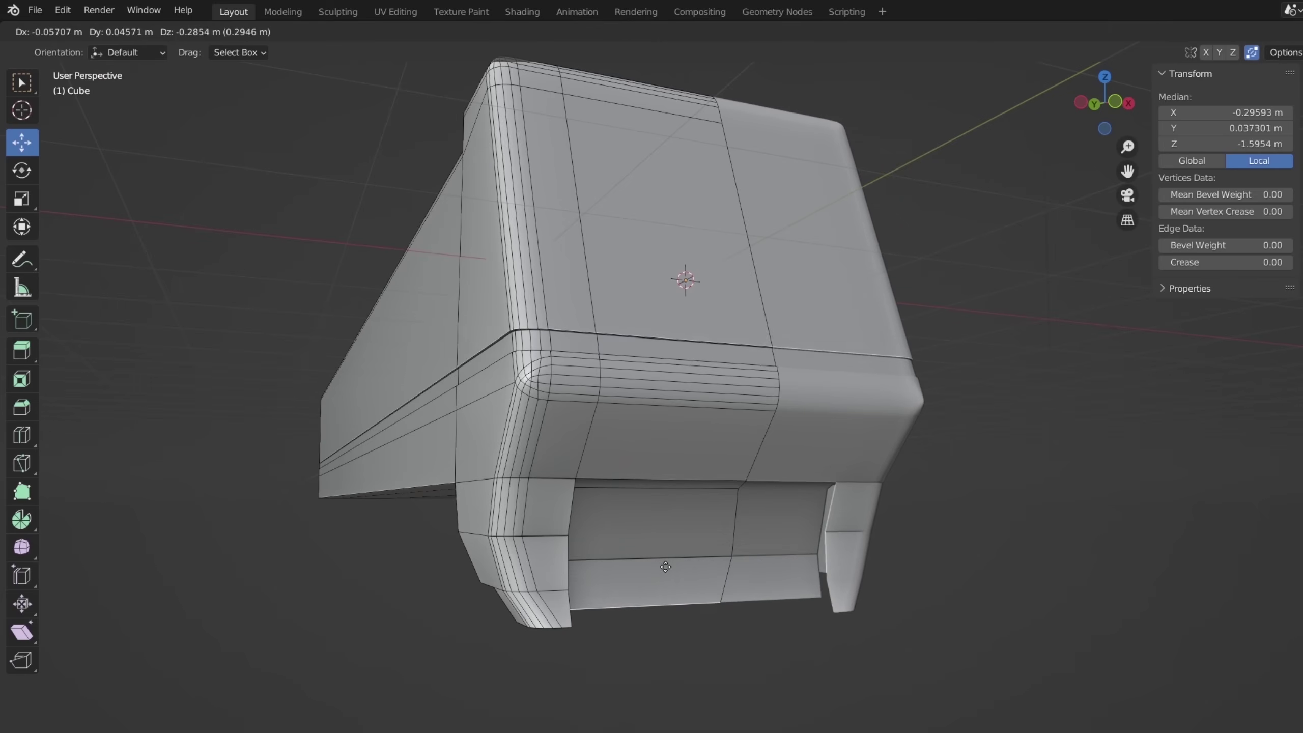
{"action": "left_click", "coordinate": [714, 574]}
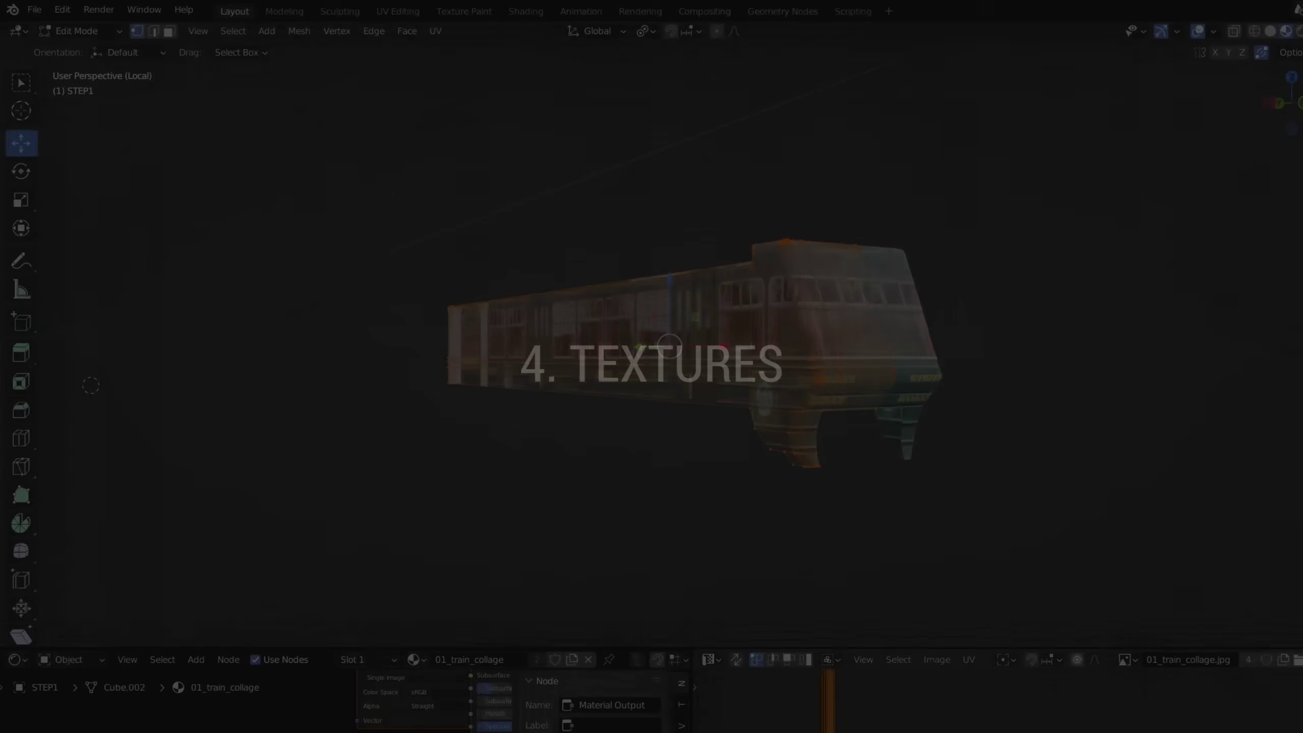
Move the UVs of STEP1 over the white train panel area of 01_train_collage.jpg and scale them by about 0.96.
{"action": "key", "text": "g"}
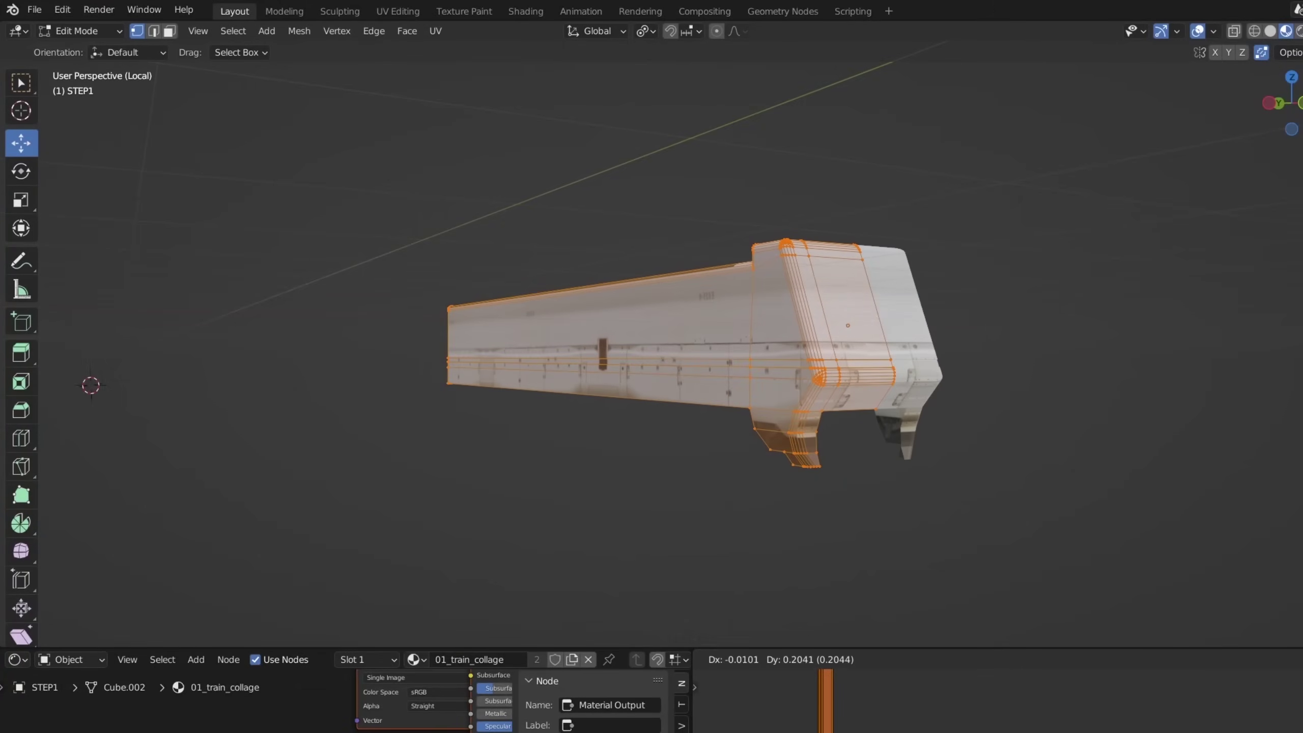
{"action": "key", "text": "s"}
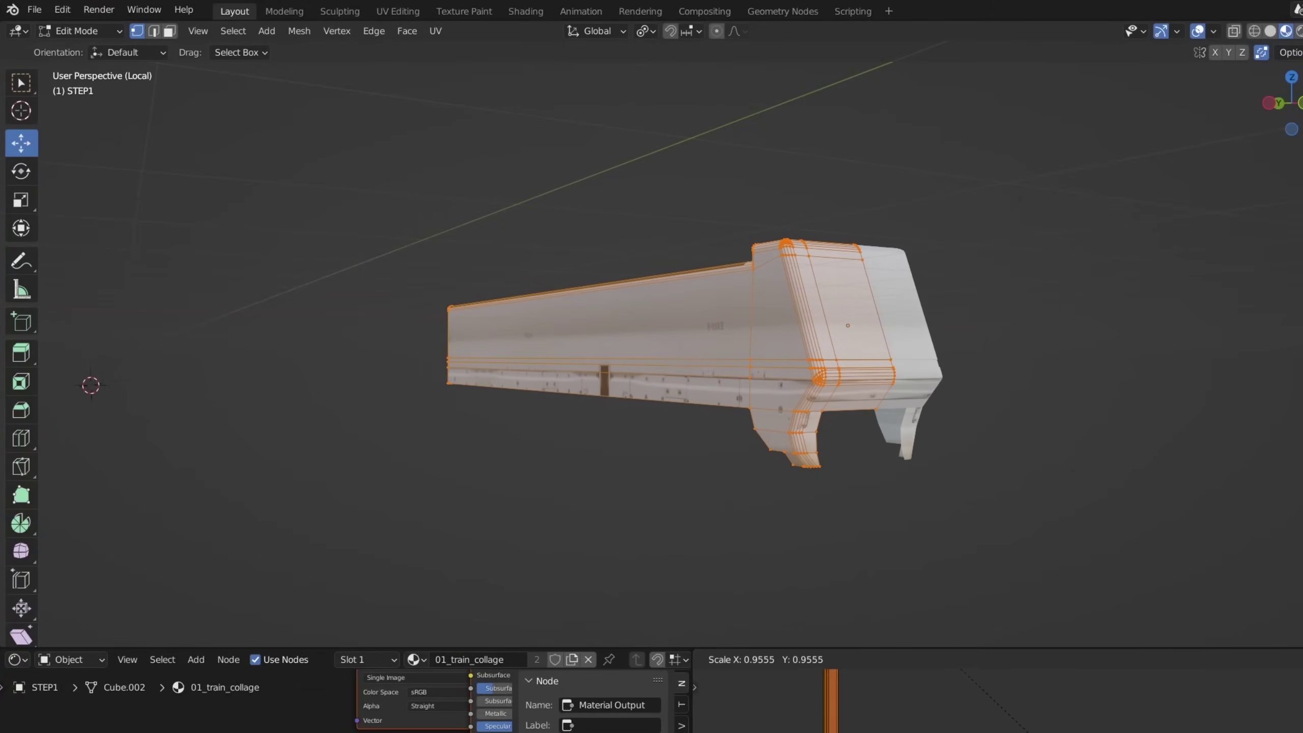
{"action": "key", "text": "Return"}
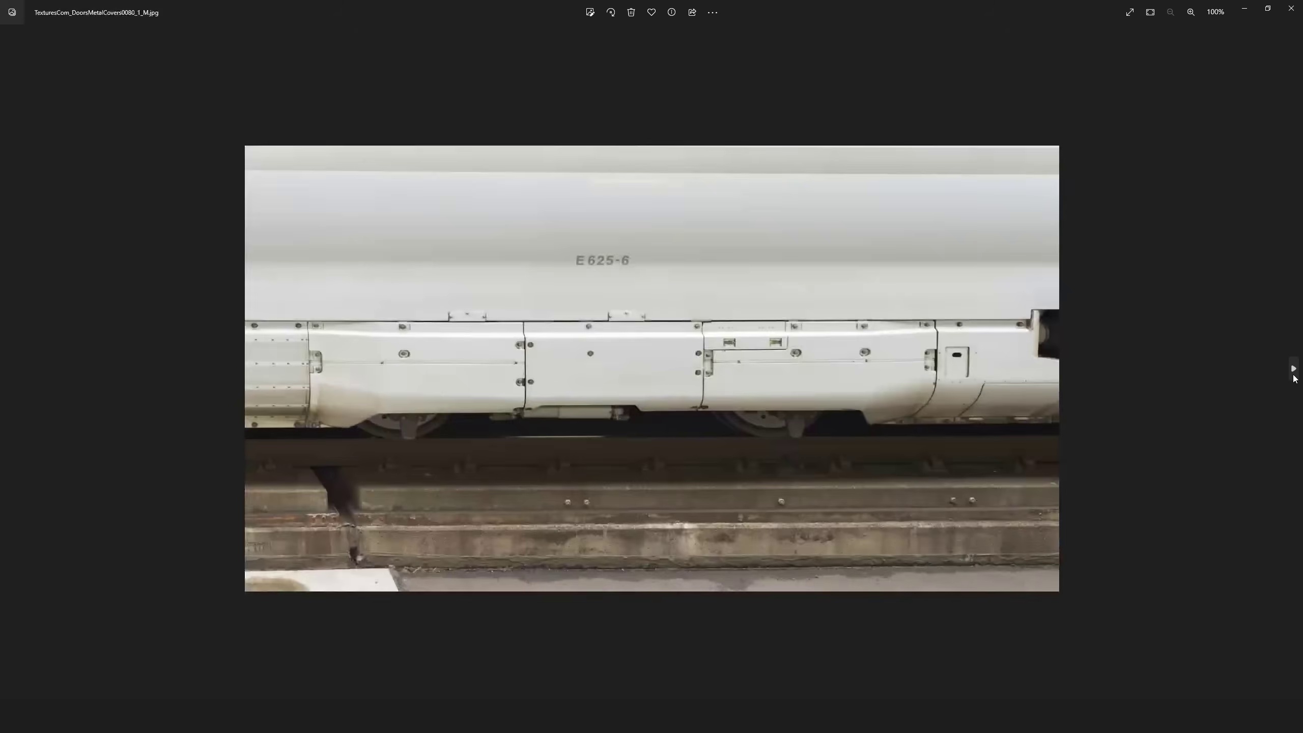
Look through the saved metal and train texture photos in the image viewer.
{"action": "left_click", "coordinate": [1293, 368]}
{"action": "left_click", "coordinate": [1293, 376]}
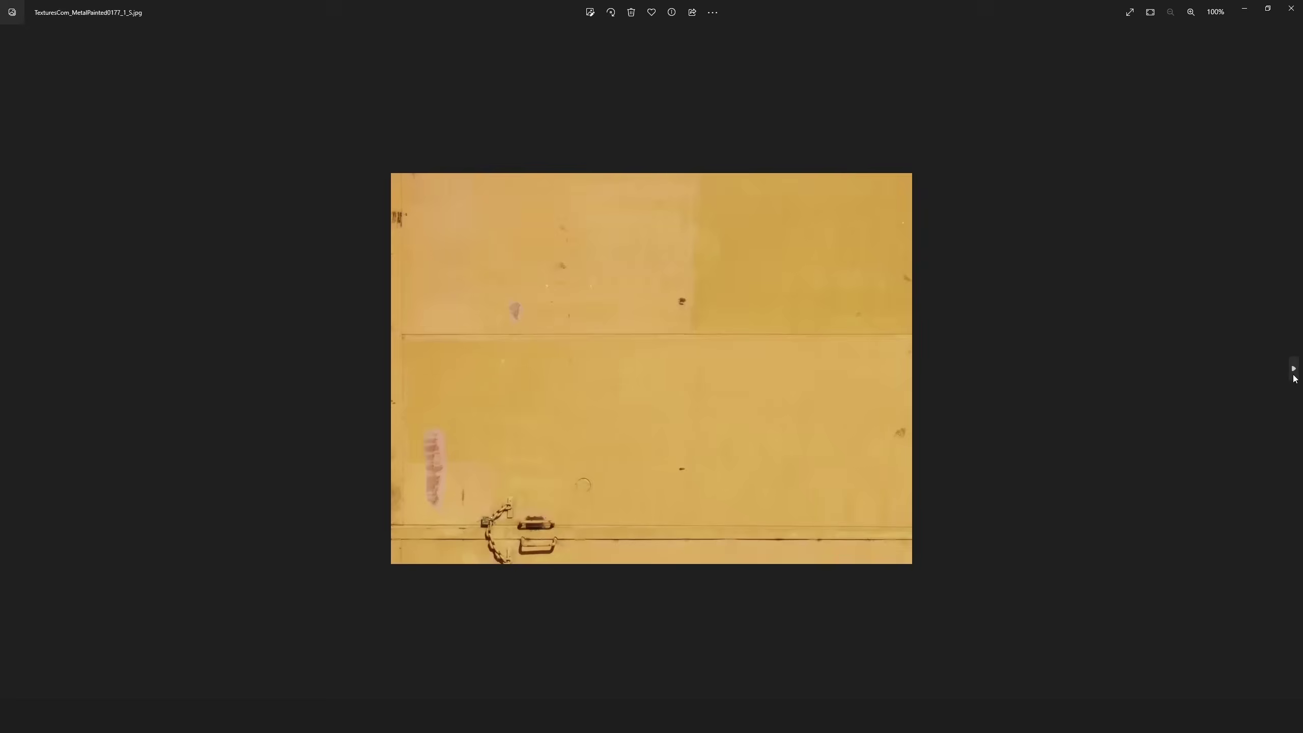
{"action": "left_click", "coordinate": [1293, 376]}
{"action": "left_click", "coordinate": [1293, 376]}
{"action": "left_click", "coordinate": [1293, 376]}
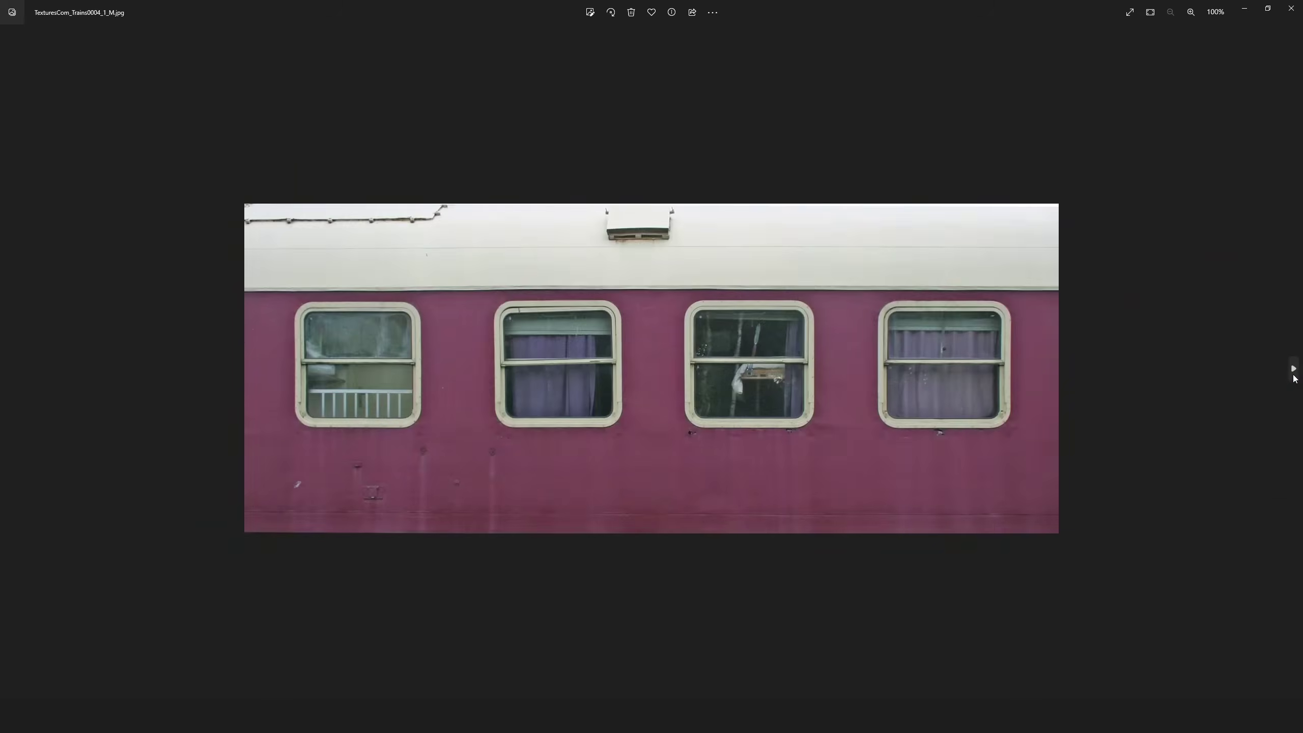
{"action": "left_click", "coordinate": [1294, 376]}
{"action": "left_click", "coordinate": [1293, 376]}
{"action": "left_click", "coordinate": [1293, 376]}
{"action": "left_click", "coordinate": [1294, 376]}
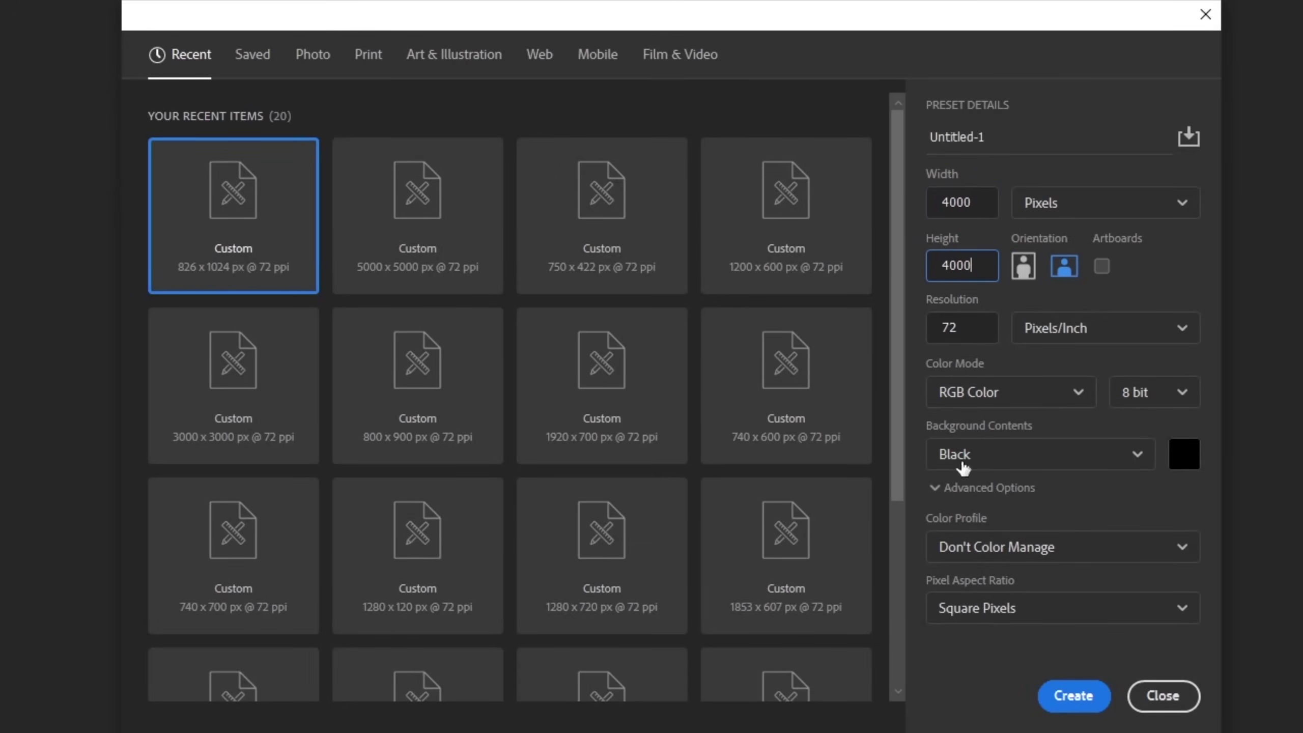
In Photoshop, create a 4000 × 4000 pixel document with a black background and place the red locomotive and white train panel photos on the canvas.
{"action": "left_click", "coordinate": [1066, 702]}
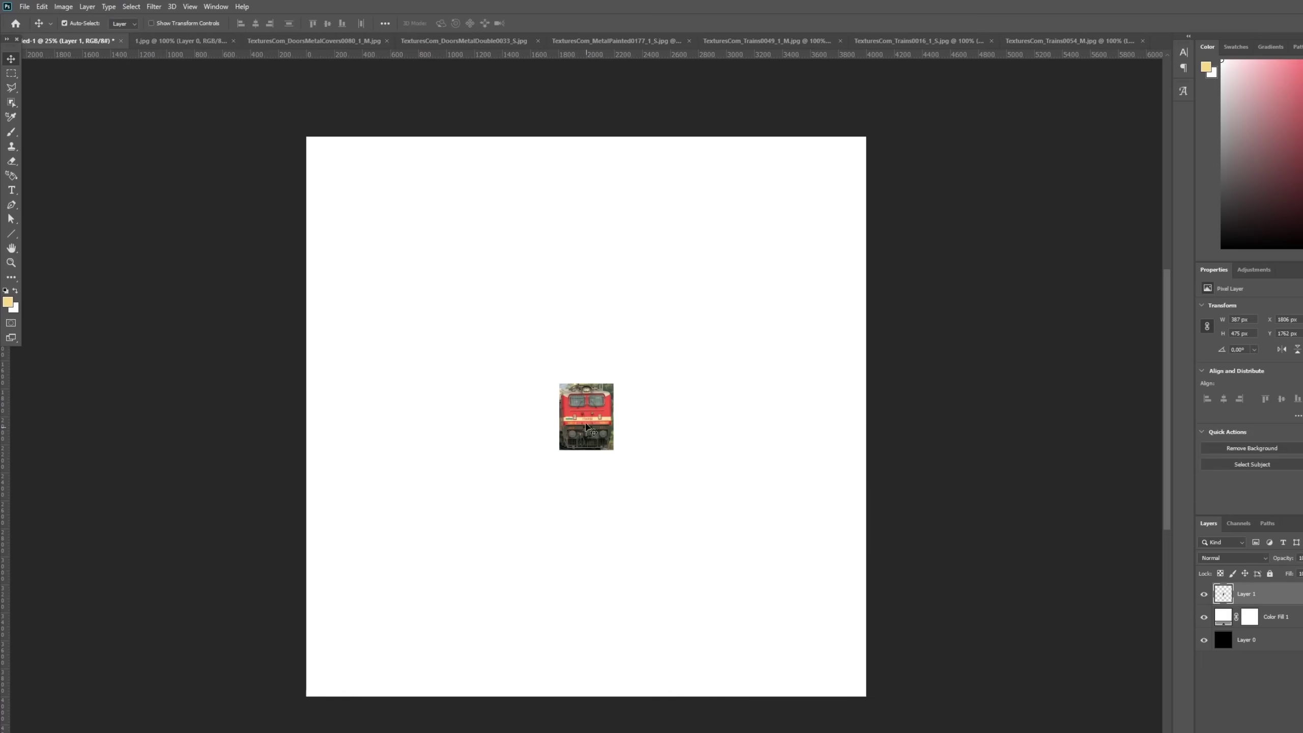
{"action": "left_click_drag", "start_coordinate": [587, 427], "coordinate": [743, 283]}
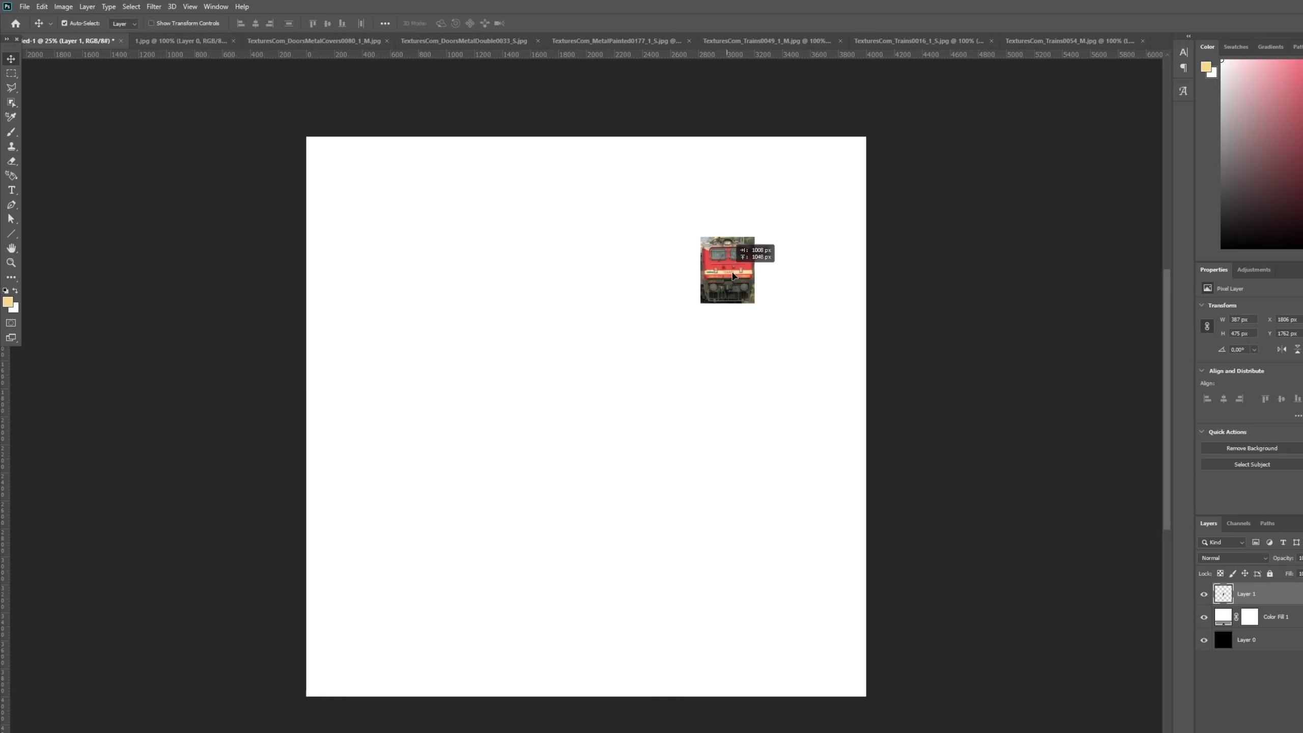
{"action": "key", "text": "ctrl+v"}
{"action": "left_click_drag", "start_coordinate": [614, 405], "coordinate": [447, 185]}
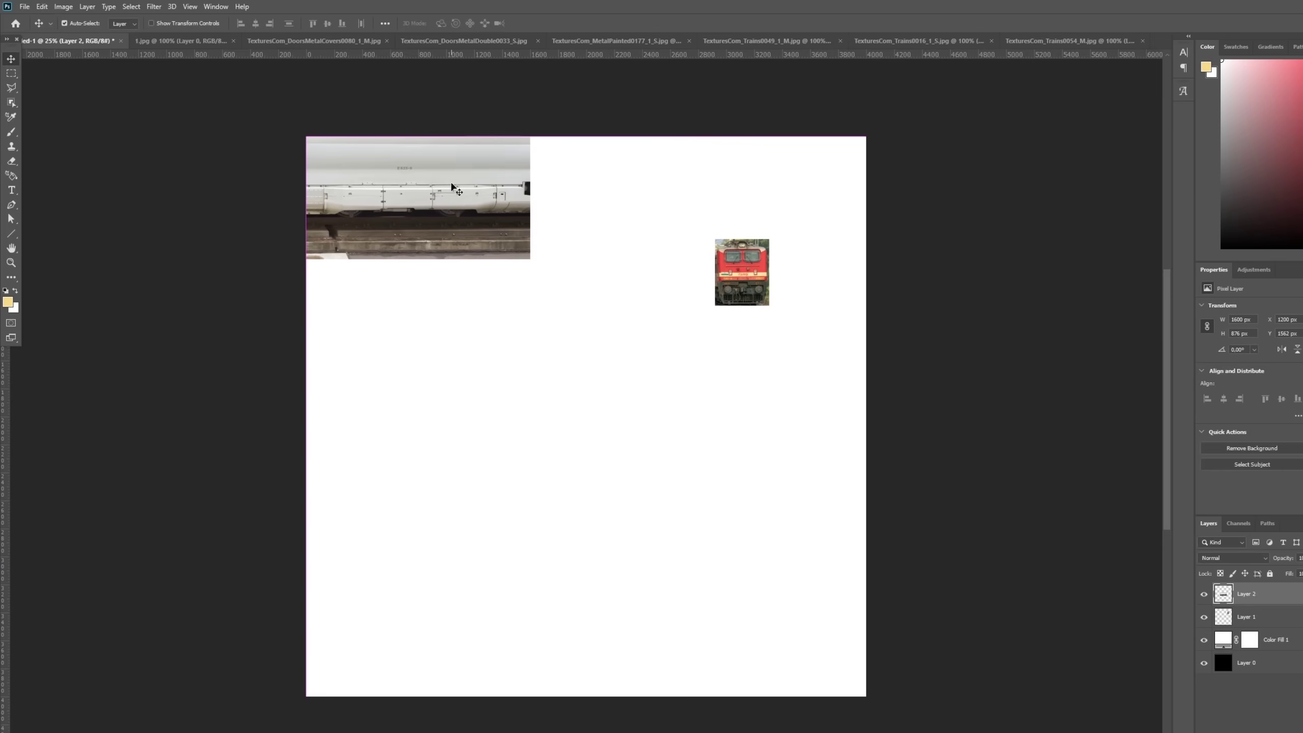
Paste the yellow metal, green carriage and two bogie photos and arrange them in the canvas's lower half, stacking the bogies near its right edge.
{"action": "key", "text": "ctrl+v"}
{"action": "key", "text": "ctrl+v"}
{"action": "left_click_drag", "start_coordinate": [552, 424], "coordinate": [386, 528]}
{"action": "key", "text": "ctrl+v"}
{"action": "key", "text": "ctrl+v"}
{"action": "left_click_drag", "start_coordinate": [525, 404], "coordinate": [693, 524]}
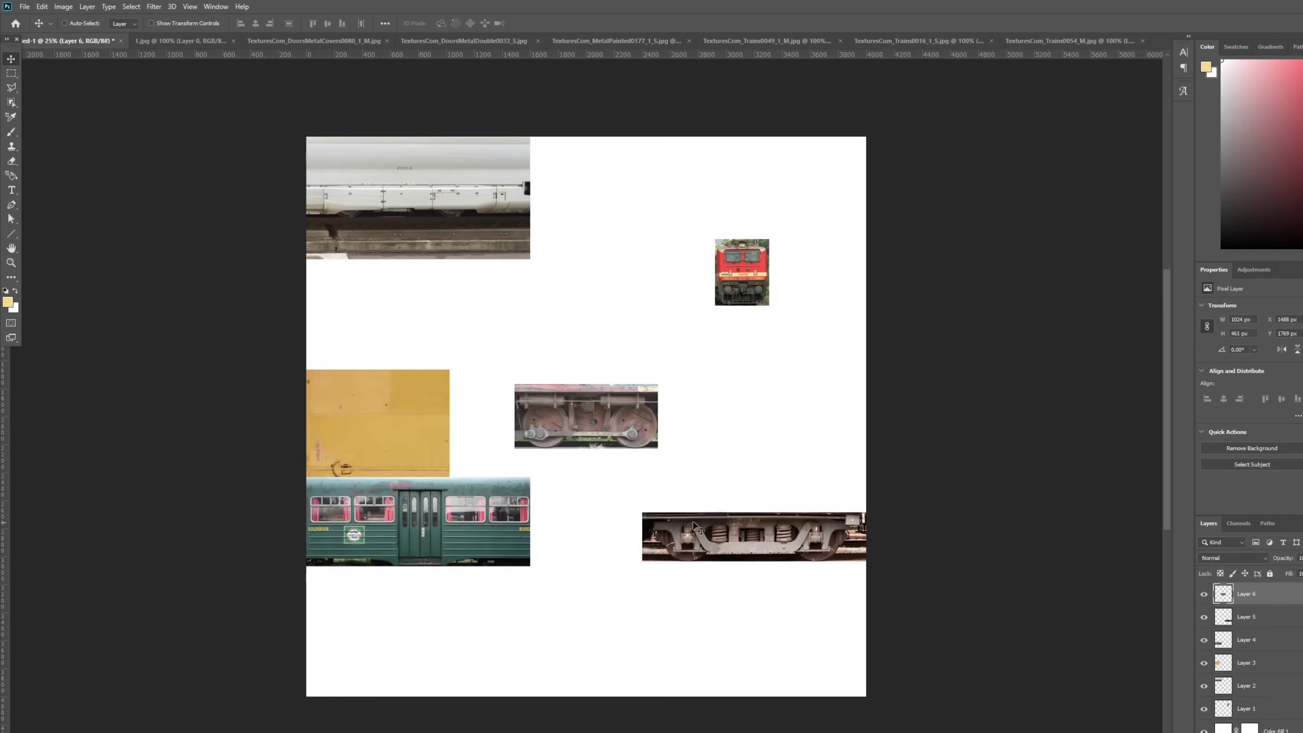
{"action": "left_click_drag", "start_coordinate": [602, 433], "coordinate": [723, 493]}
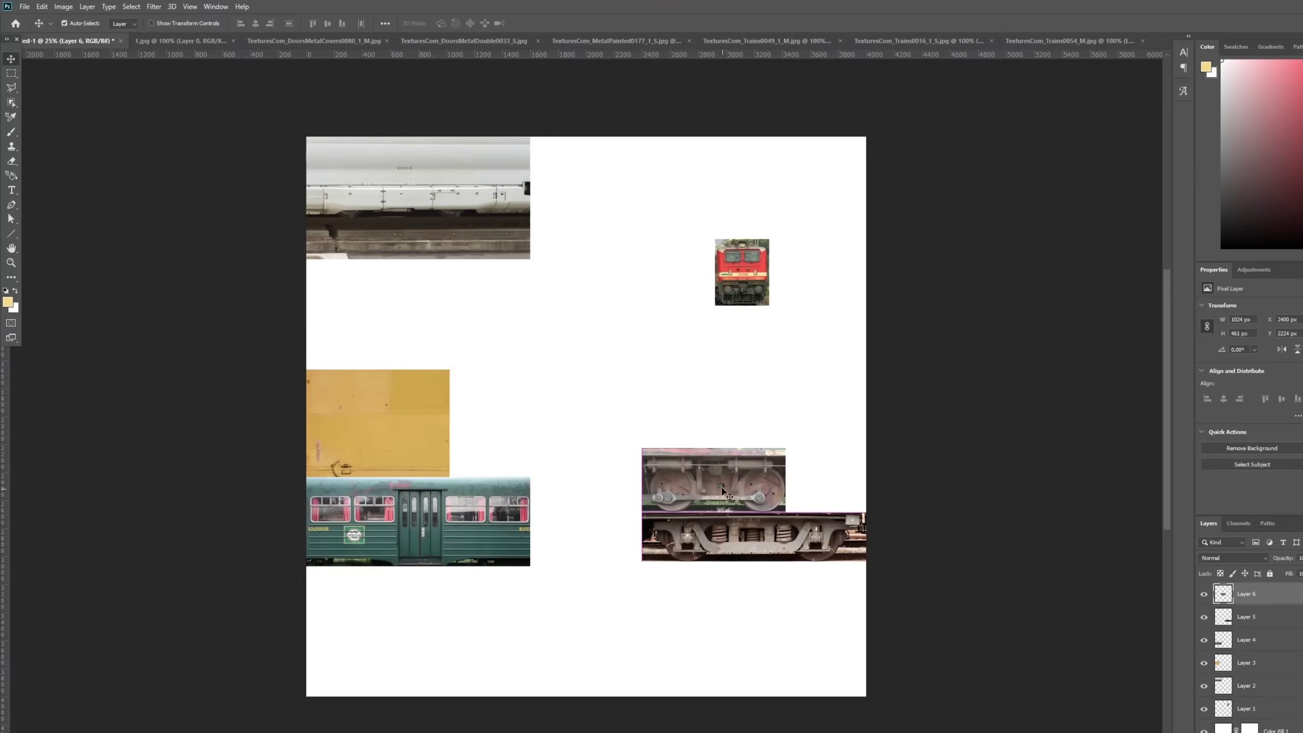
Move the red locomotive photo to the canvas's left edge and paste a copy of the white train panel beside the original.
{"action": "left_click_drag", "start_coordinate": [752, 272], "coordinate": [342, 305]}
{"action": "left_click", "coordinate": [426, 212]}
{"action": "key", "text": "ctrl+v"}
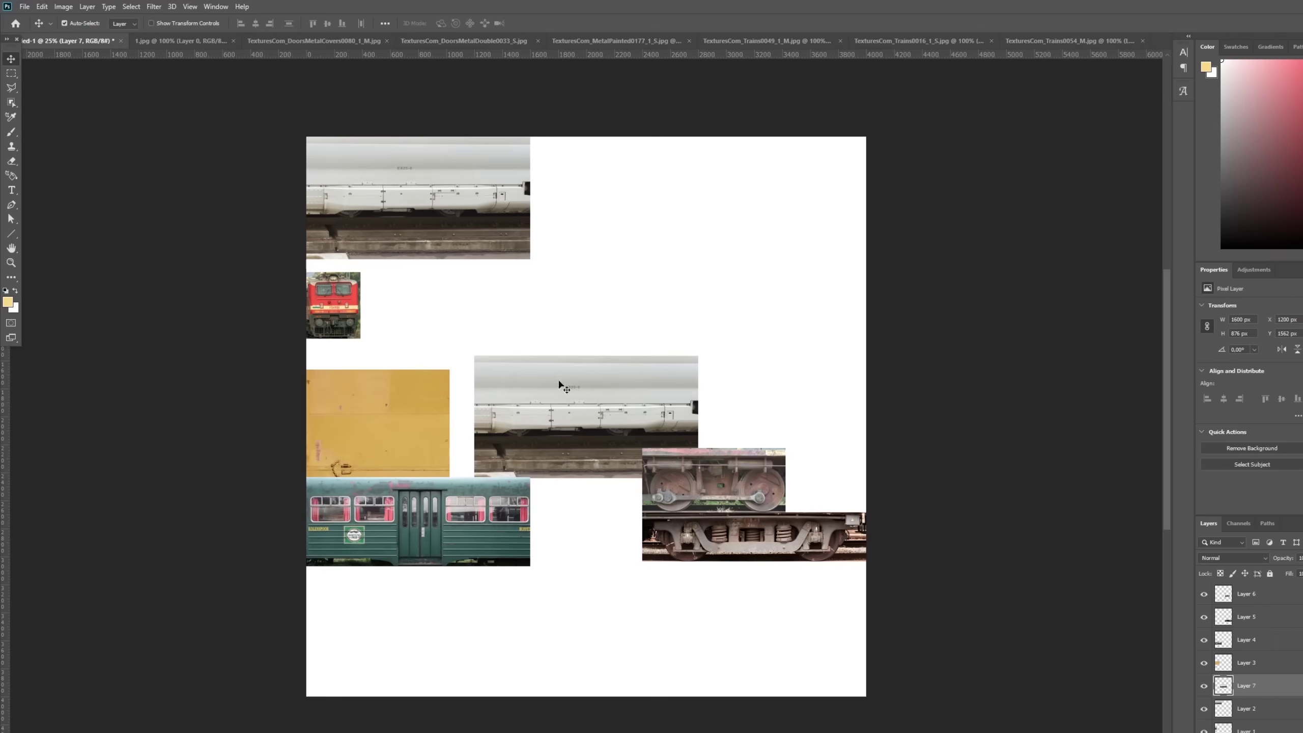
{"action": "left_click_drag", "start_coordinate": [559, 383], "coordinate": [619, 165]}
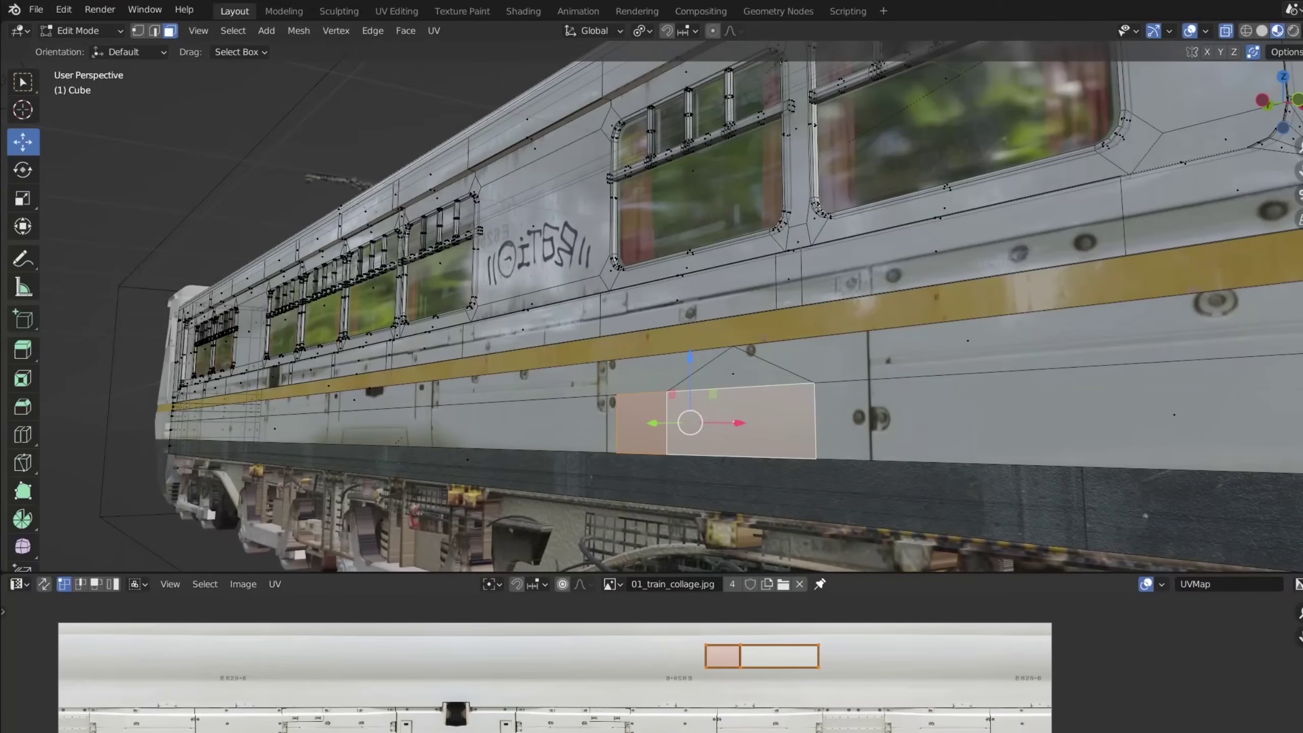
In Blender, move the UVs of the selected lower side faces onto the CITY TRAIN 1208 lettering in 01_train_collage.jpg and return to Object Mode.
{"action": "scroll", "coordinate": [646, 662], "scroll_direction": "down", "scroll_amount": 3}
{"action": "key", "text": "g"}
{"action": "key", "text": "Return"}
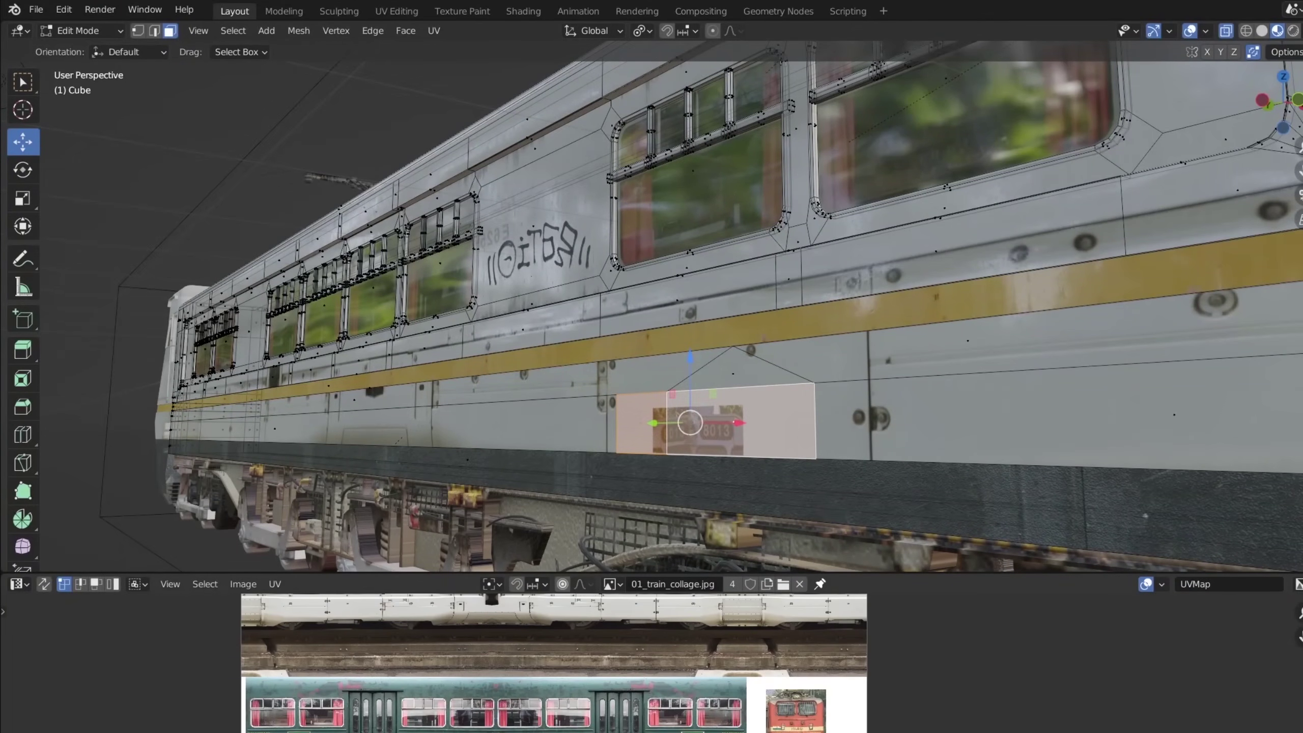
{"action": "key", "text": "g"}
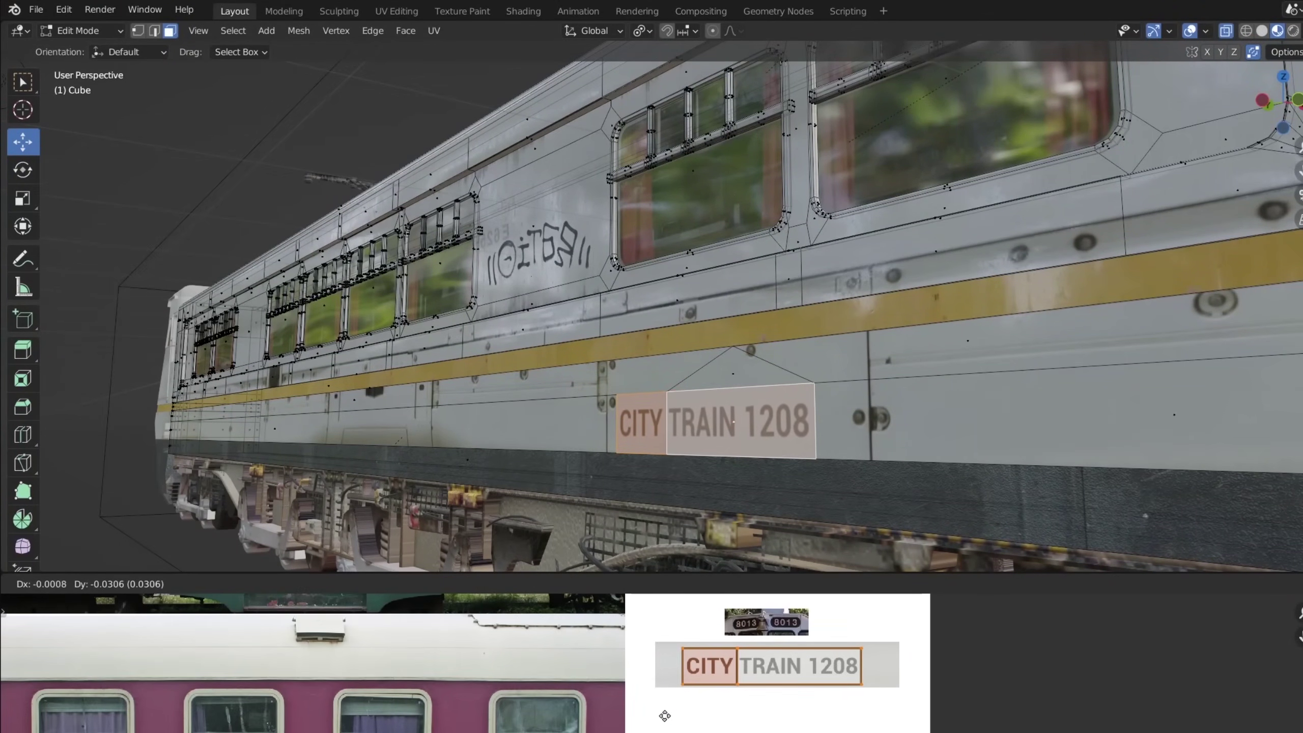
{"action": "left_click", "coordinate": [669, 721]}
{"action": "left_click", "coordinate": [118, 31]}
{"action": "left_click", "coordinate": [77, 49]}
{"action": "scroll", "coordinate": [504, 294], "scroll_direction": "down", "scroll_amount": 5}
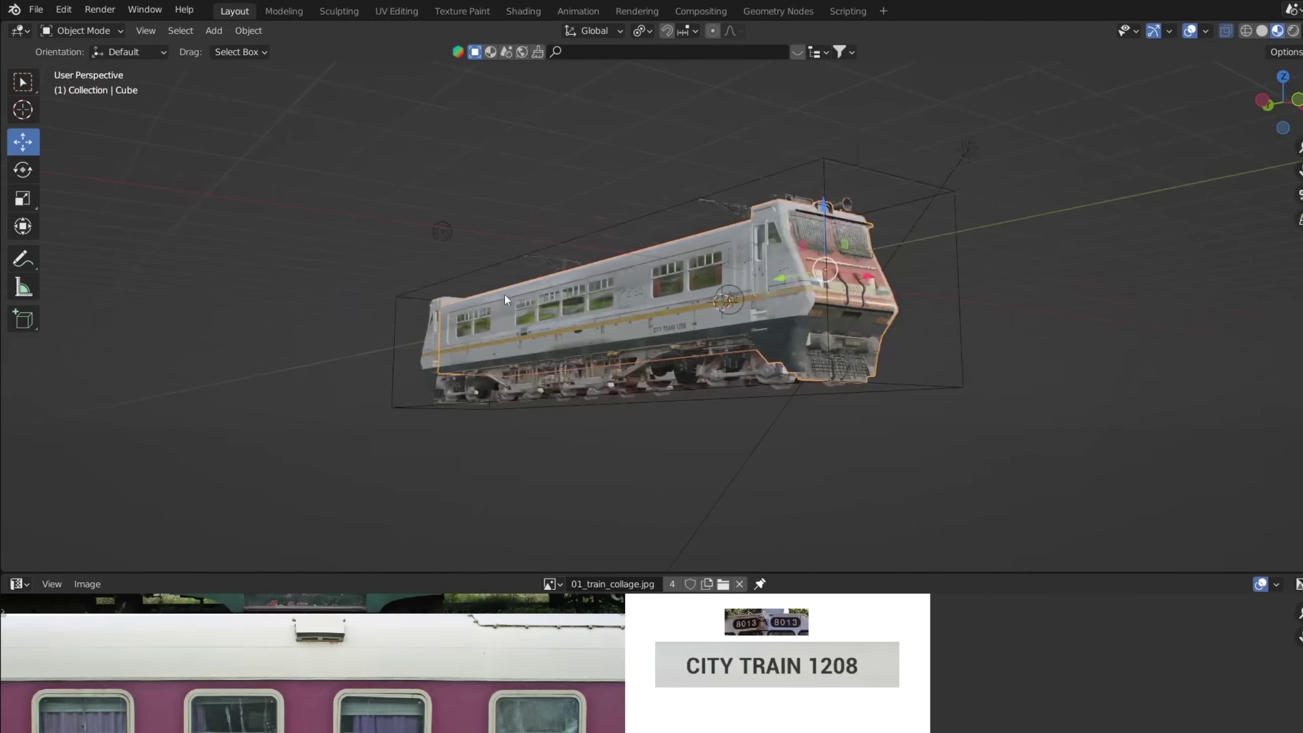
{"action": "scroll", "coordinate": [504, 295], "scroll_direction": "up", "scroll_amount": 2}
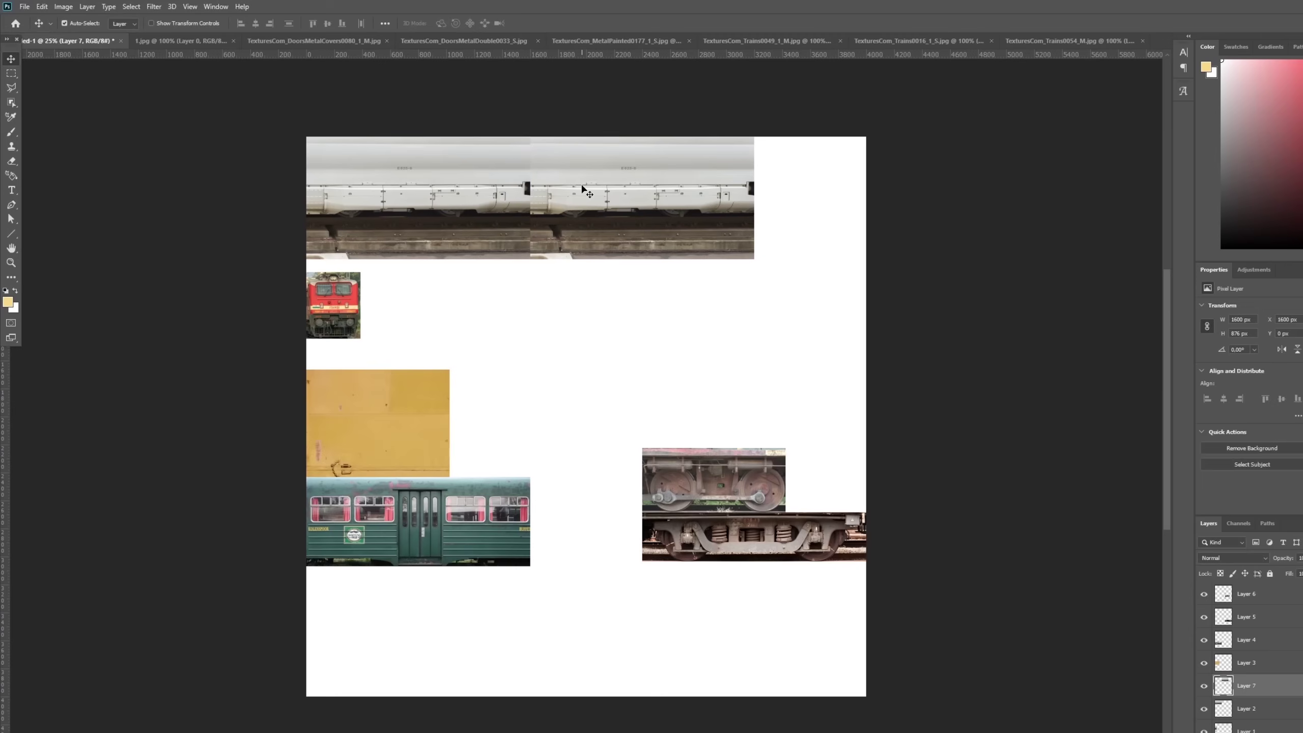
In Photoshop, flip the second white train panel horizontally so it mirrors the first one.
{"action": "key", "text": "ctrl+t"}
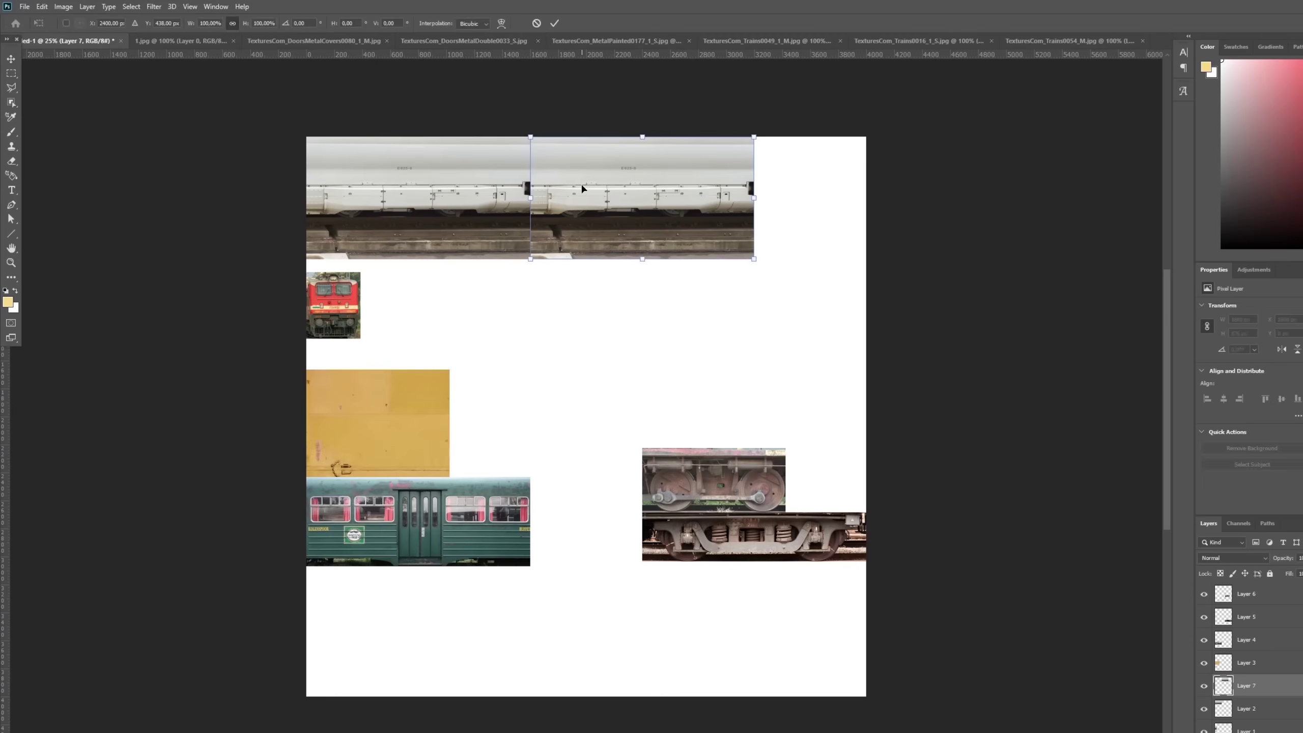
{"action": "right_click", "coordinate": [580, 182]}
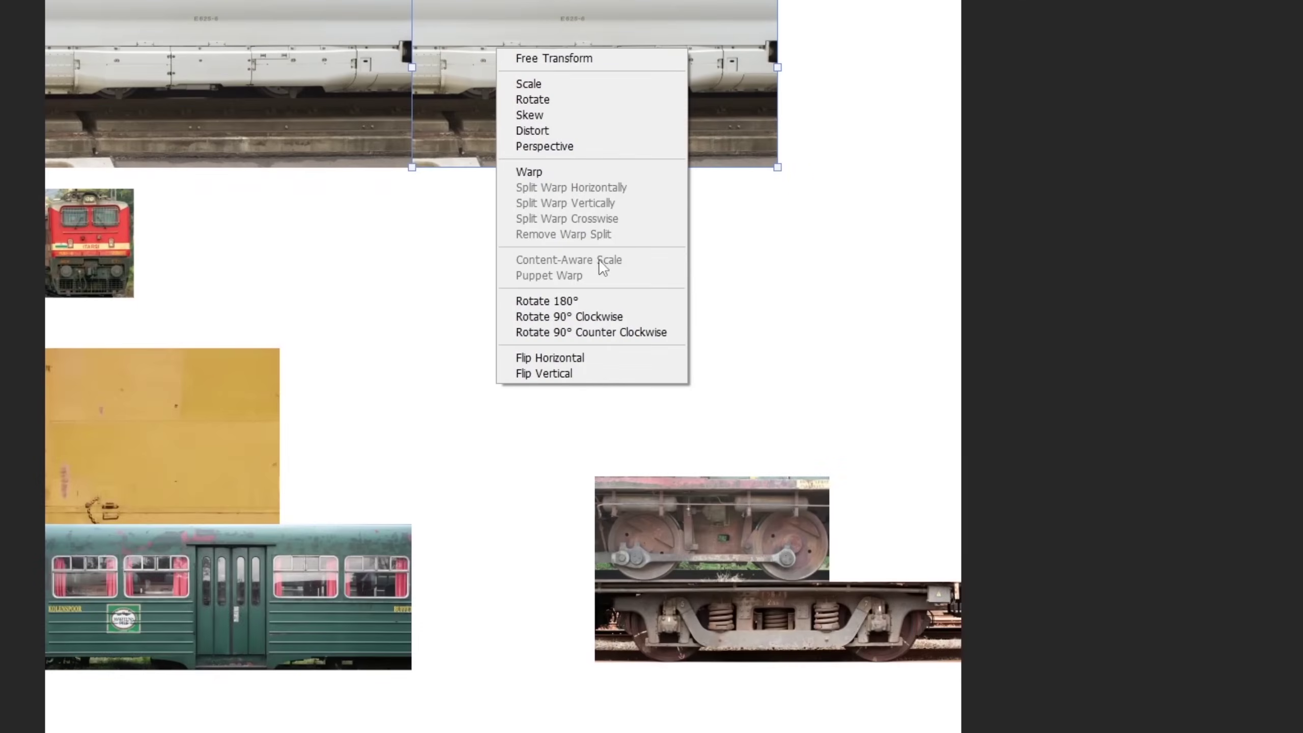
{"action": "left_click", "coordinate": [591, 358]}
Place a third white train panel at the end of the top row and flip it horizontally.
{"action": "left_click_drag", "start_coordinate": [597, 19], "coordinate": [984, 124]}
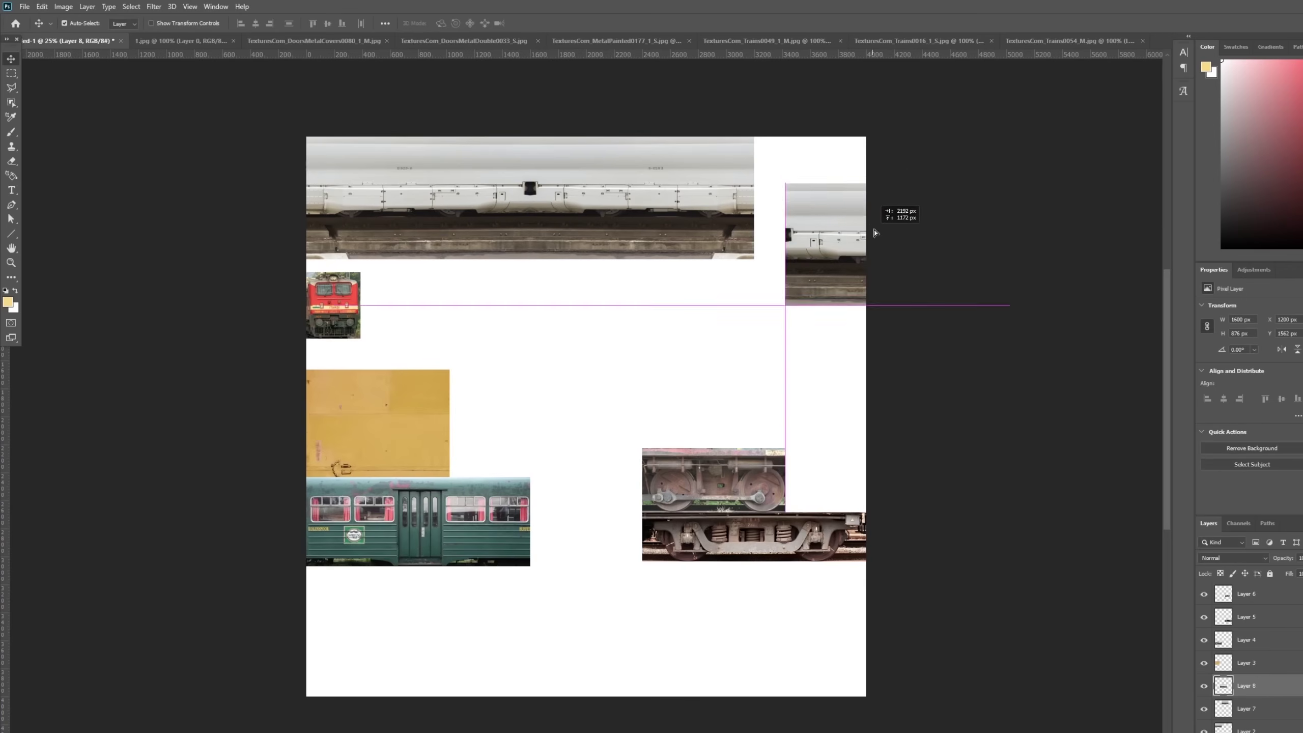
{"action": "left_click_drag", "start_coordinate": [874, 233], "coordinate": [846, 185]}
{"action": "key", "text": "ctrl+t"}
{"action": "right_click", "coordinate": [793, 192]}
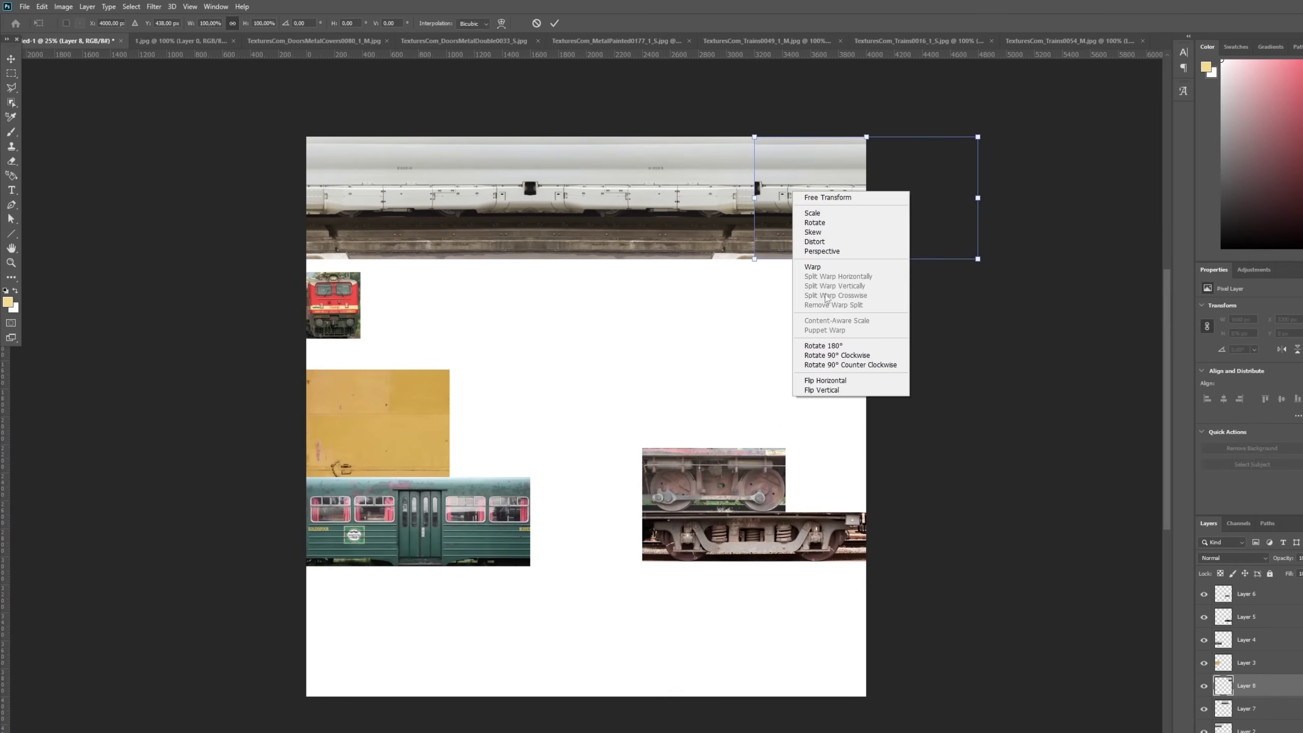
{"action": "left_click", "coordinate": [830, 382]}
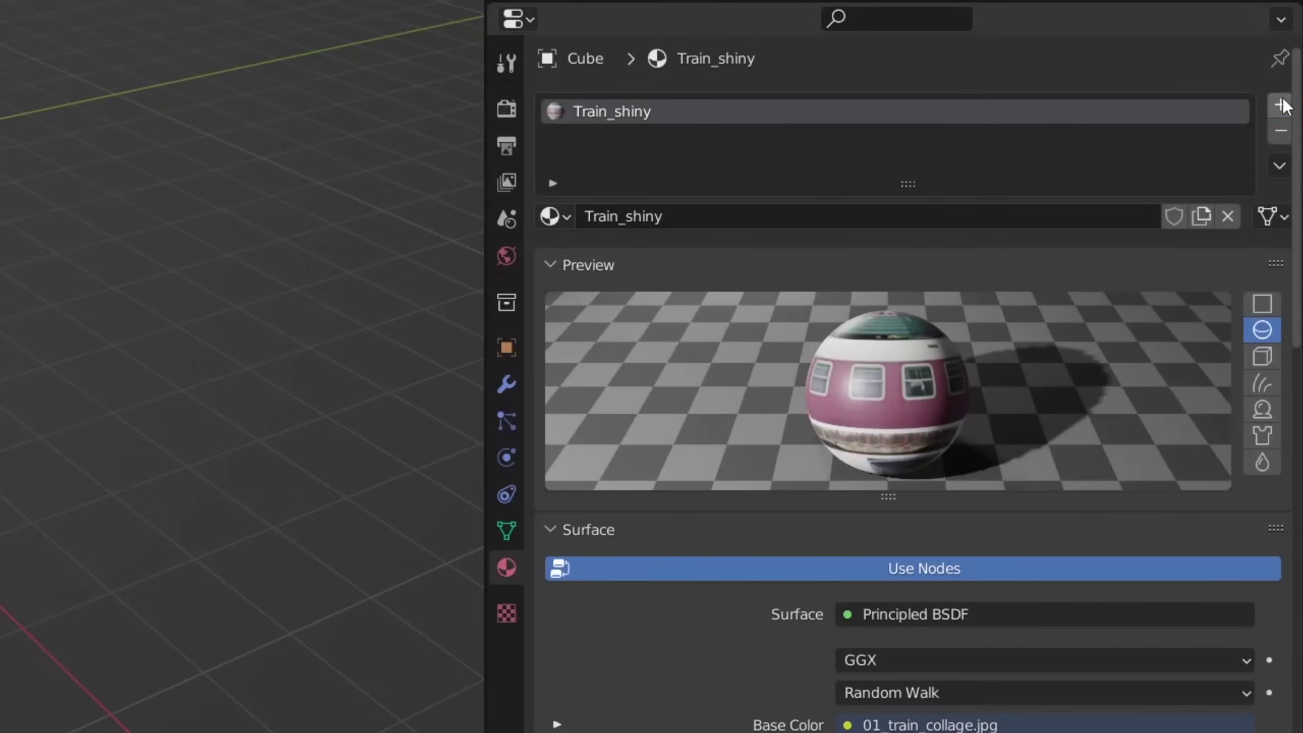
In Blender, add a second material slot to the Cube with a single-user copy of Train_shiny and rename it Train_roughn.
{"action": "left_click", "coordinate": [595, 138]}
{"action": "left_click", "coordinate": [552, 269]}
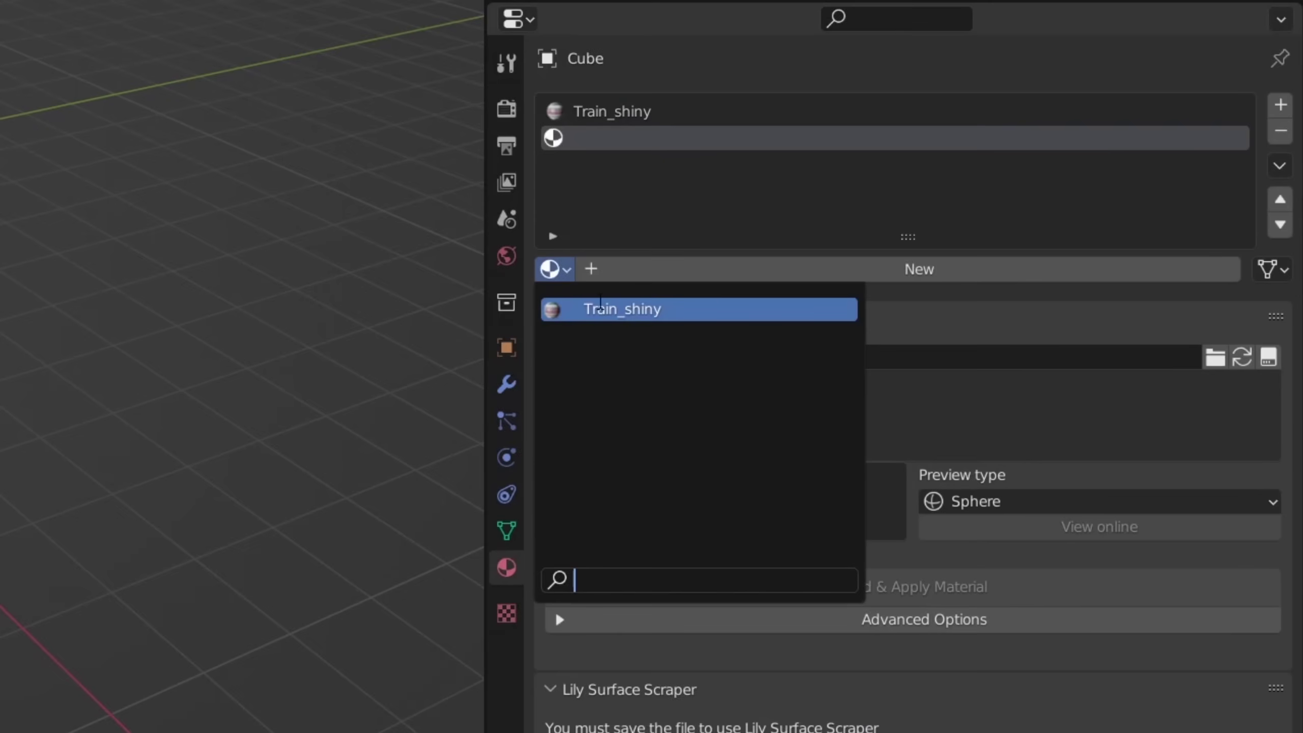
{"action": "left_click", "coordinate": [641, 306]}
{"action": "left_click", "coordinate": [1154, 272]}
{"action": "left_click", "coordinate": [626, 269]}
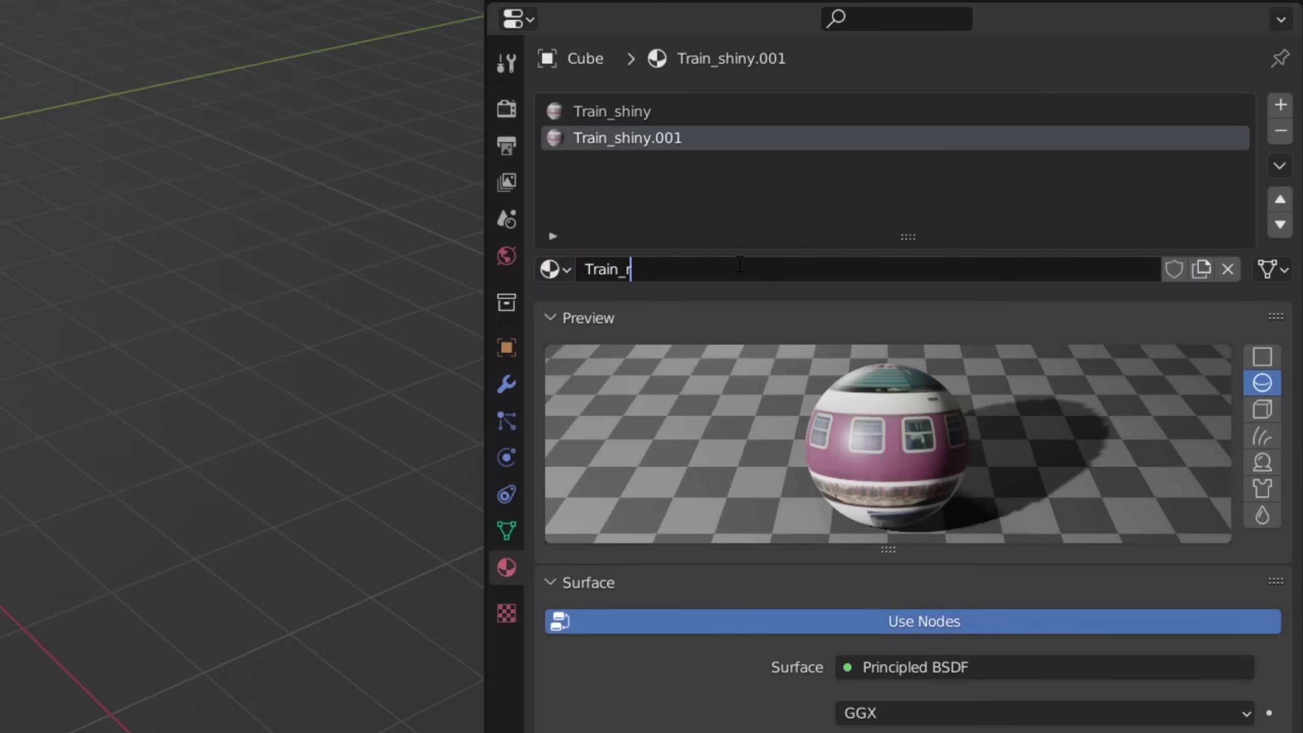
{"action": "type", "text": "Train_roughn"}
{"action": "key", "text": "Return"}
Add a third material slot with a single-user copy of the Train_roughn material and rename it Train_glass.
{"action": "left_click", "coordinate": [1281, 105]}
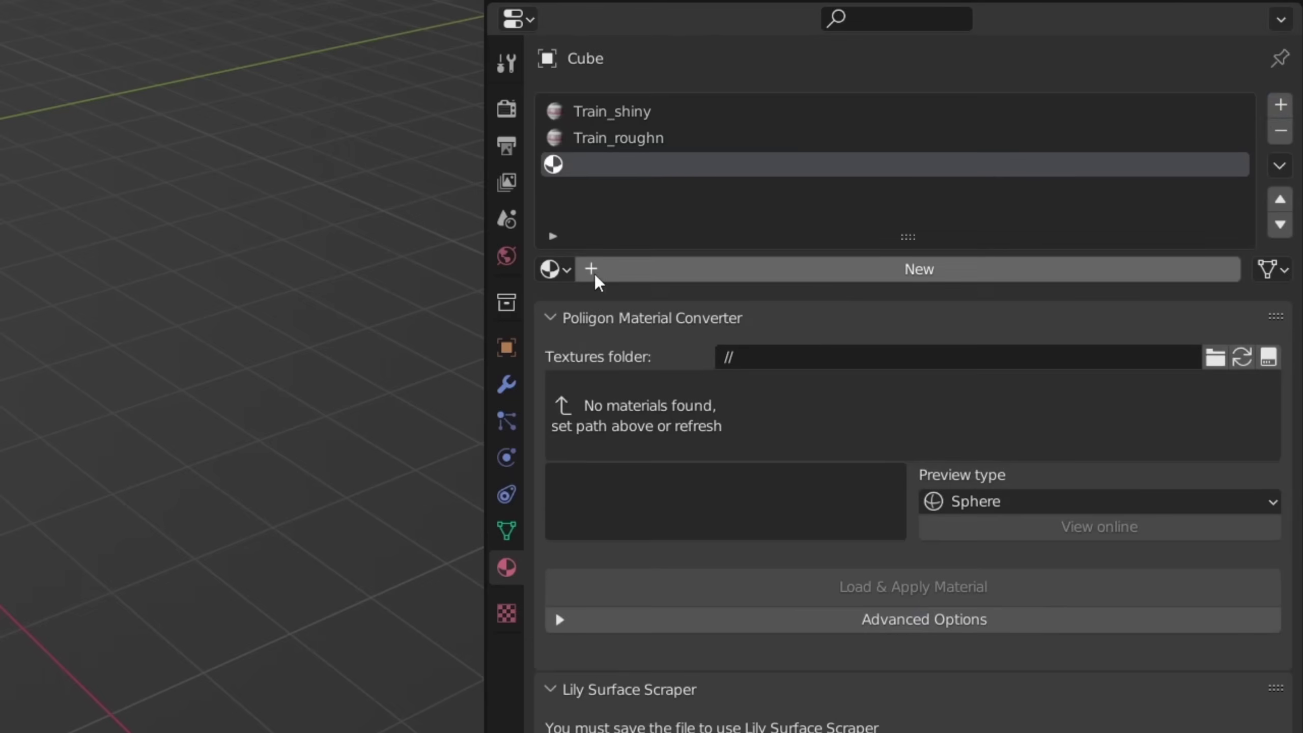
{"action": "left_click", "coordinate": [553, 268]}
{"action": "left_click", "coordinate": [601, 308]}
{"action": "left_click", "coordinate": [1105, 269]}
{"action": "left_click", "coordinate": [625, 268]}
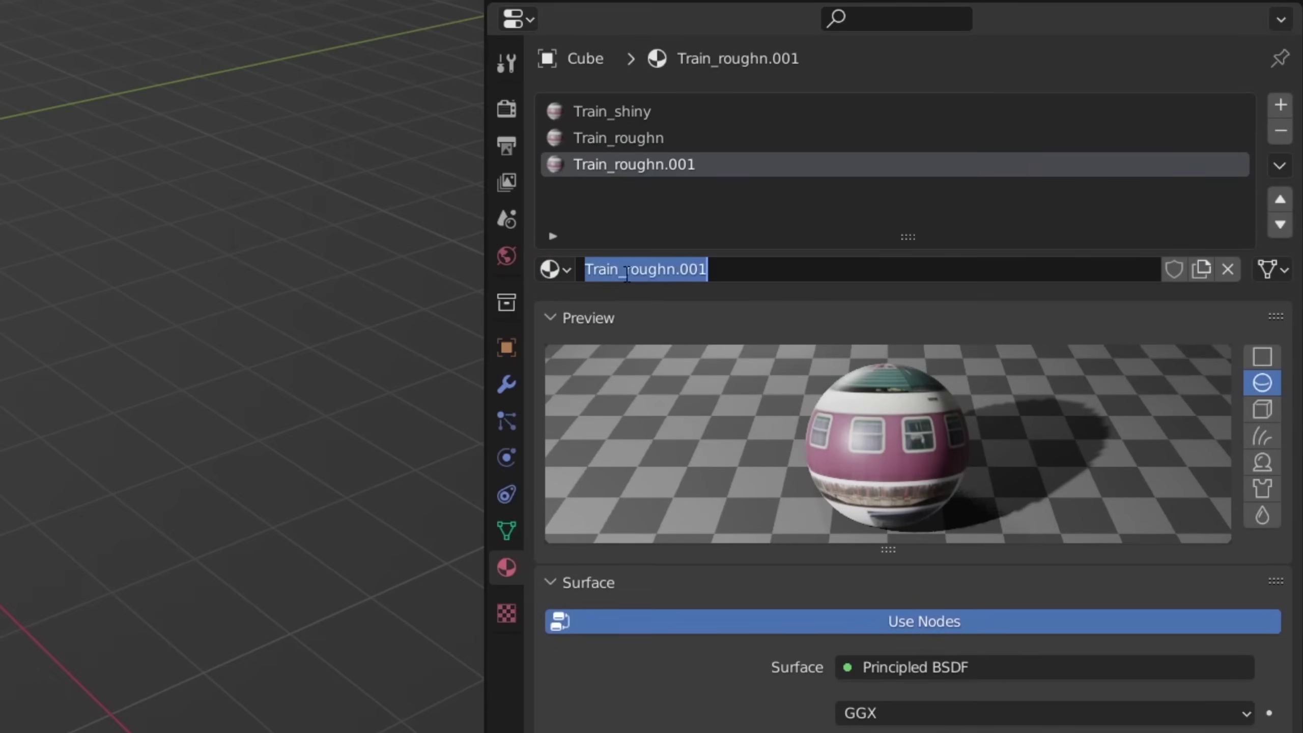
{"action": "type", "text": "Train_glass"}
{"action": "key", "text": "Return"}
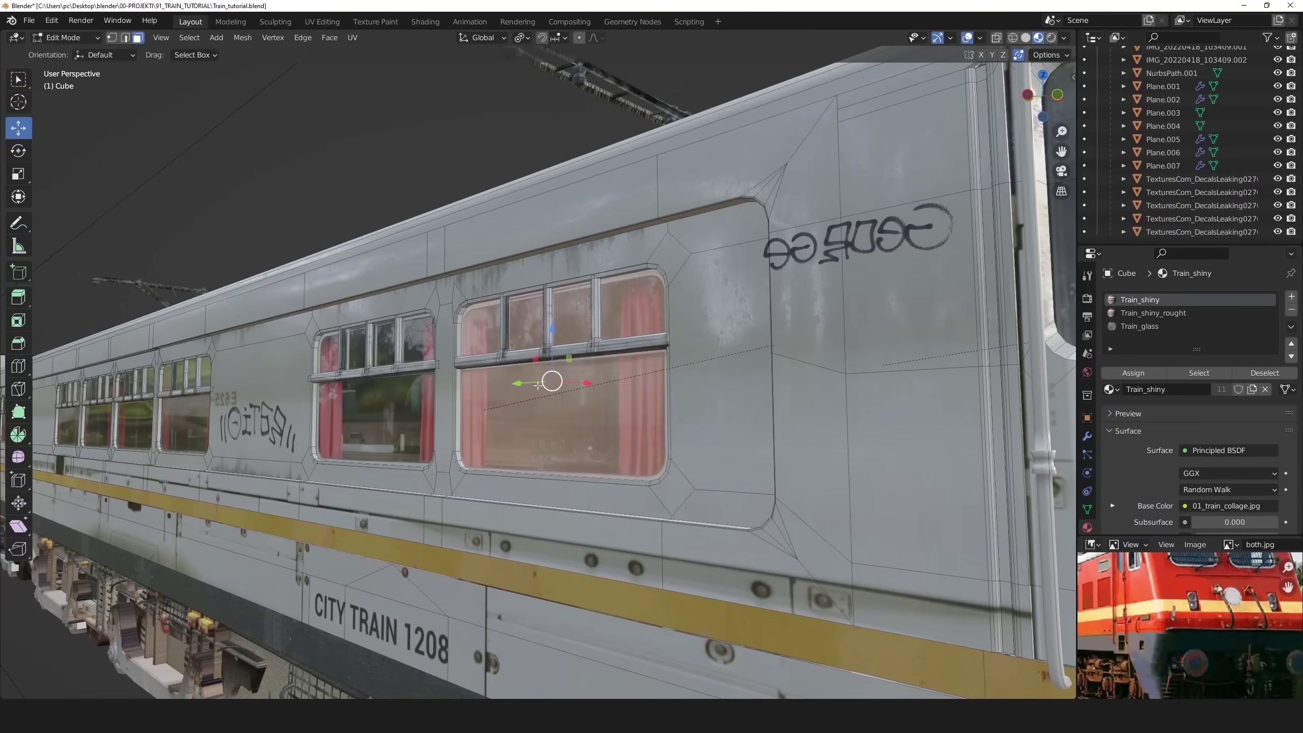
Assign the Train_glass material to the selected glass faces of the two large side windows.
{"action": "left_click", "coordinate": [1155, 325]}
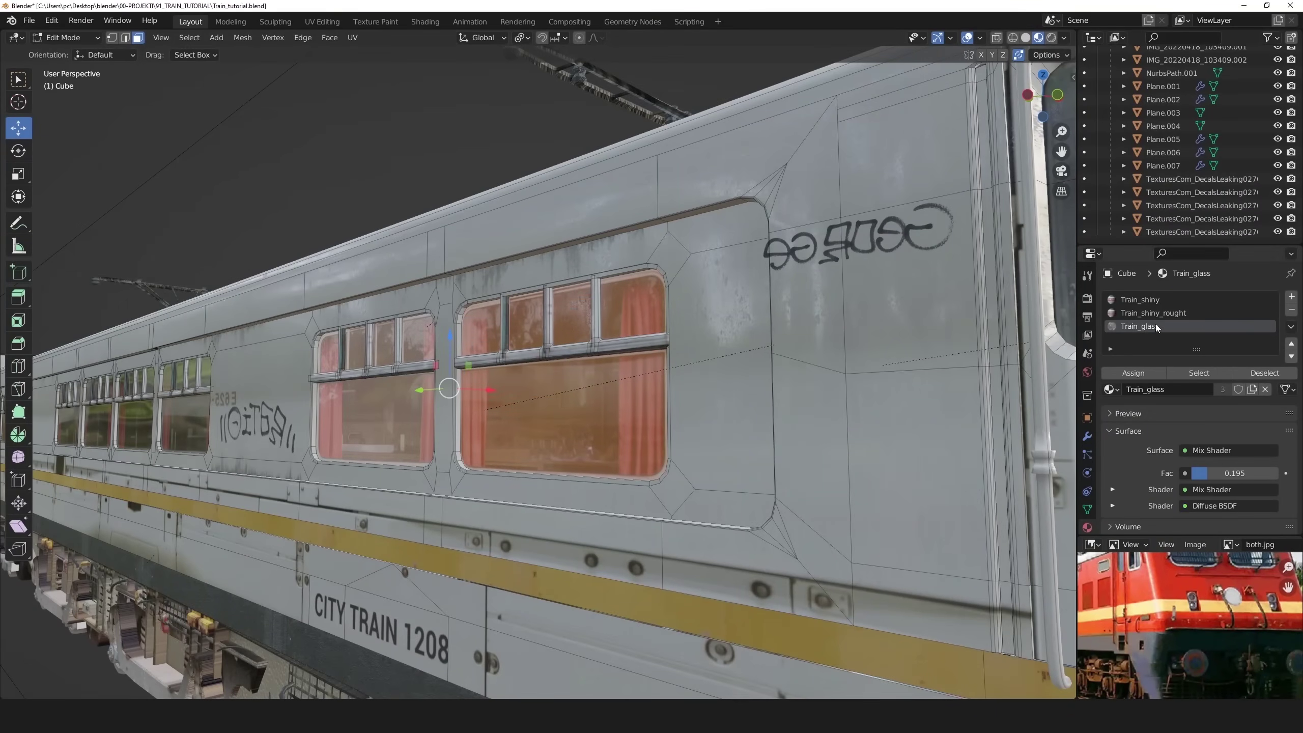
{"action": "left_click", "coordinate": [1141, 373]}
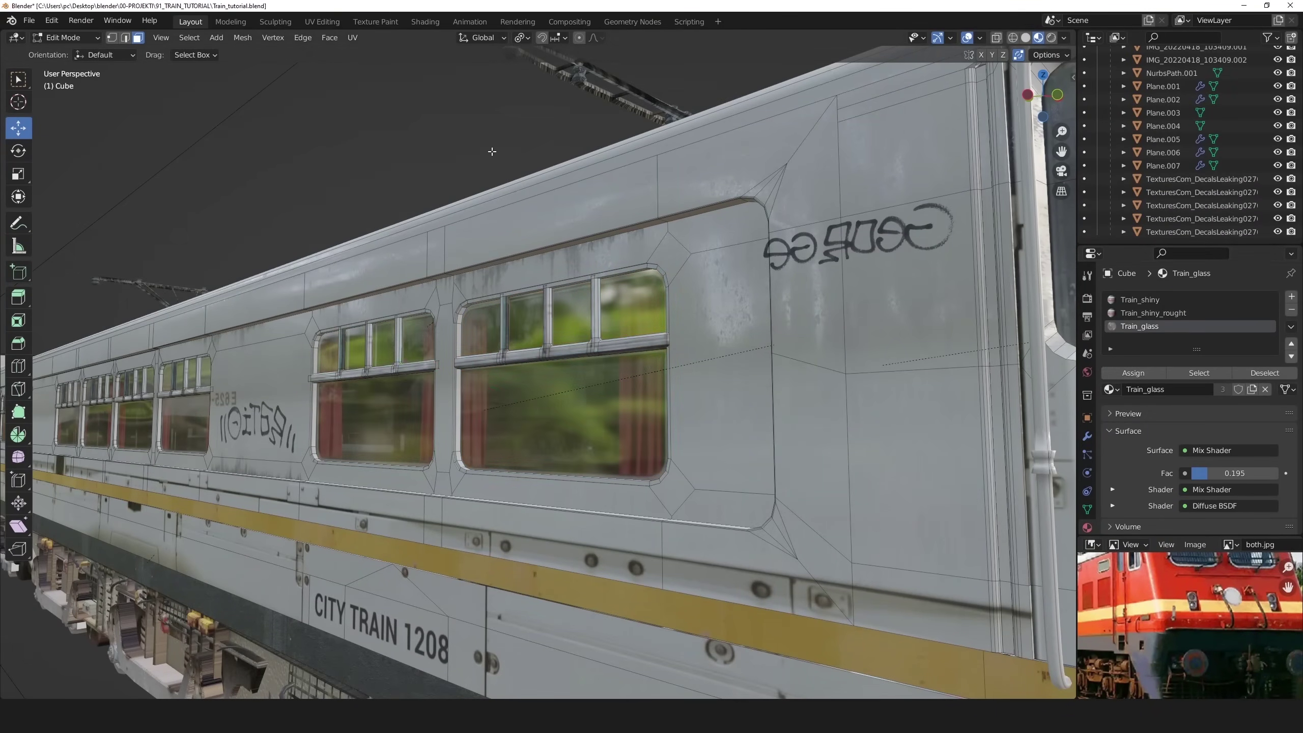
{"action": "middle_click_drag", "start_coordinate": [667, 287], "coordinate": [590, 280]}
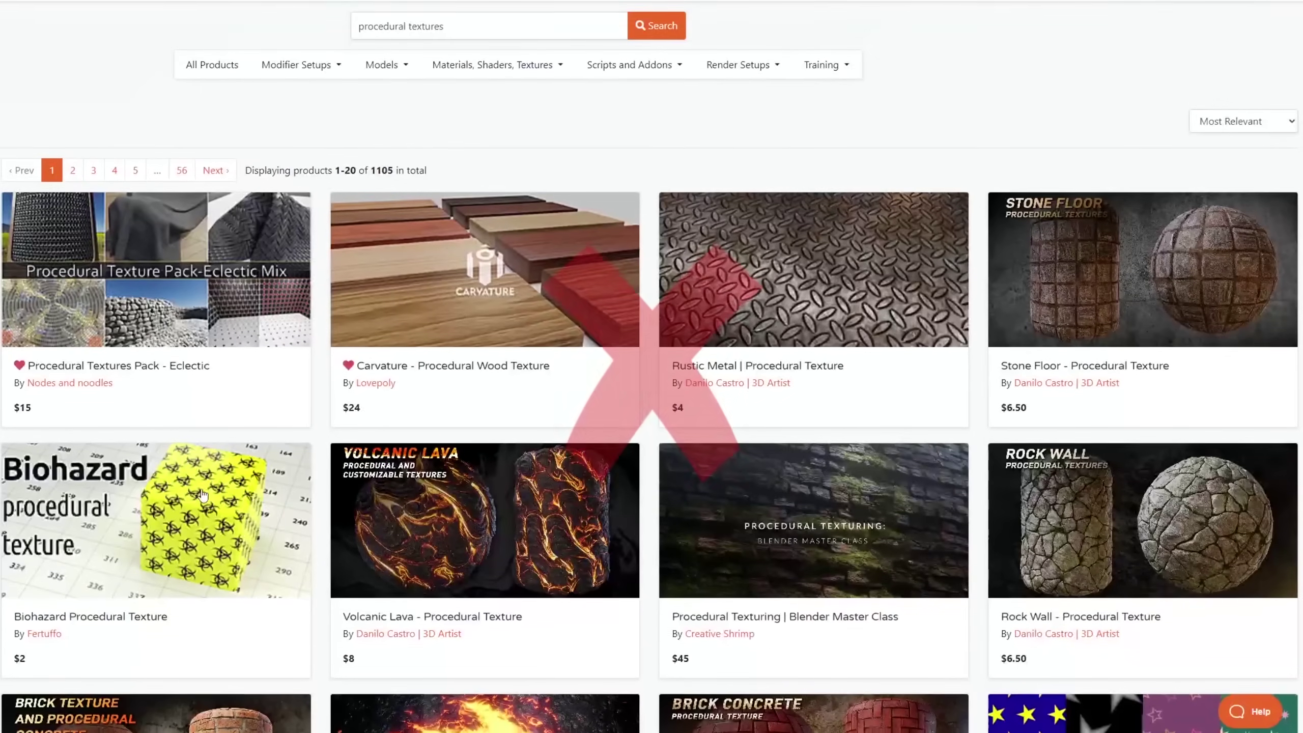
{"action": "scroll", "coordinate": [202, 493], "scroll_direction": "down", "scroll_amount": 10}
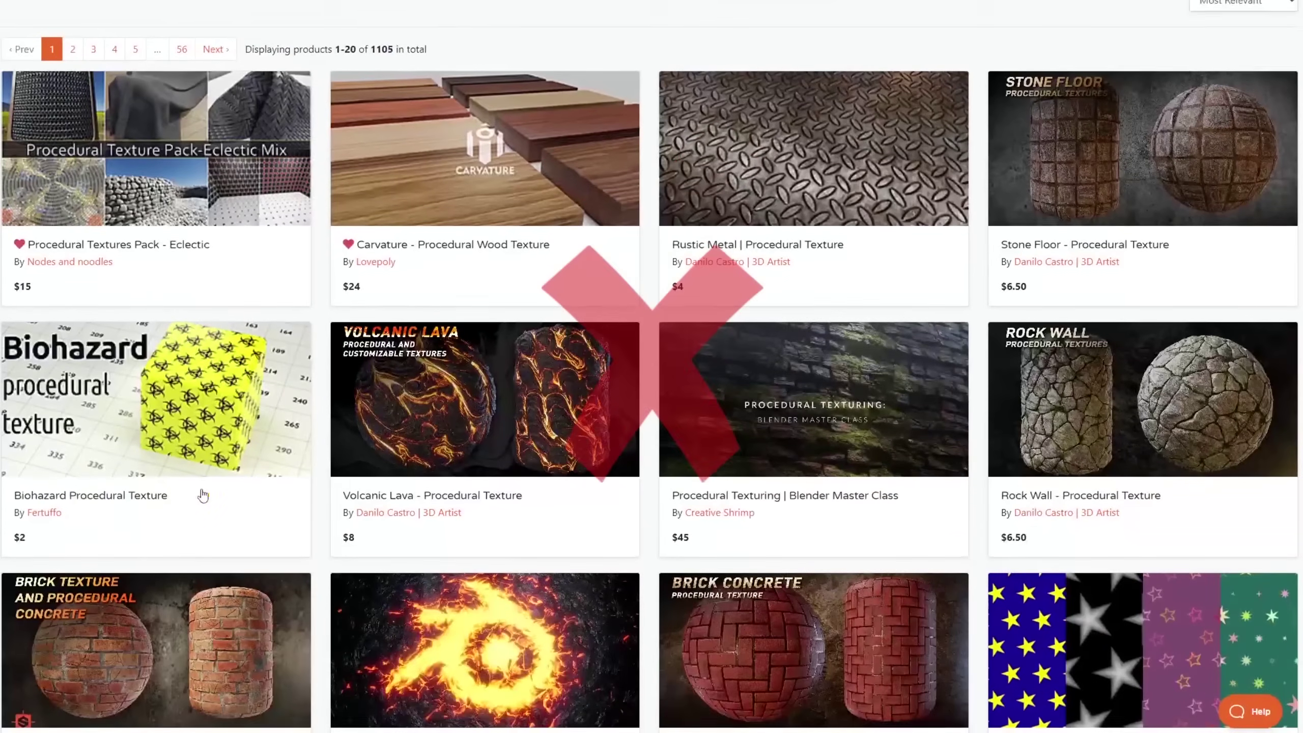
{"action": "scroll", "coordinate": [202, 494], "scroll_direction": "down", "scroll_amount": 3}
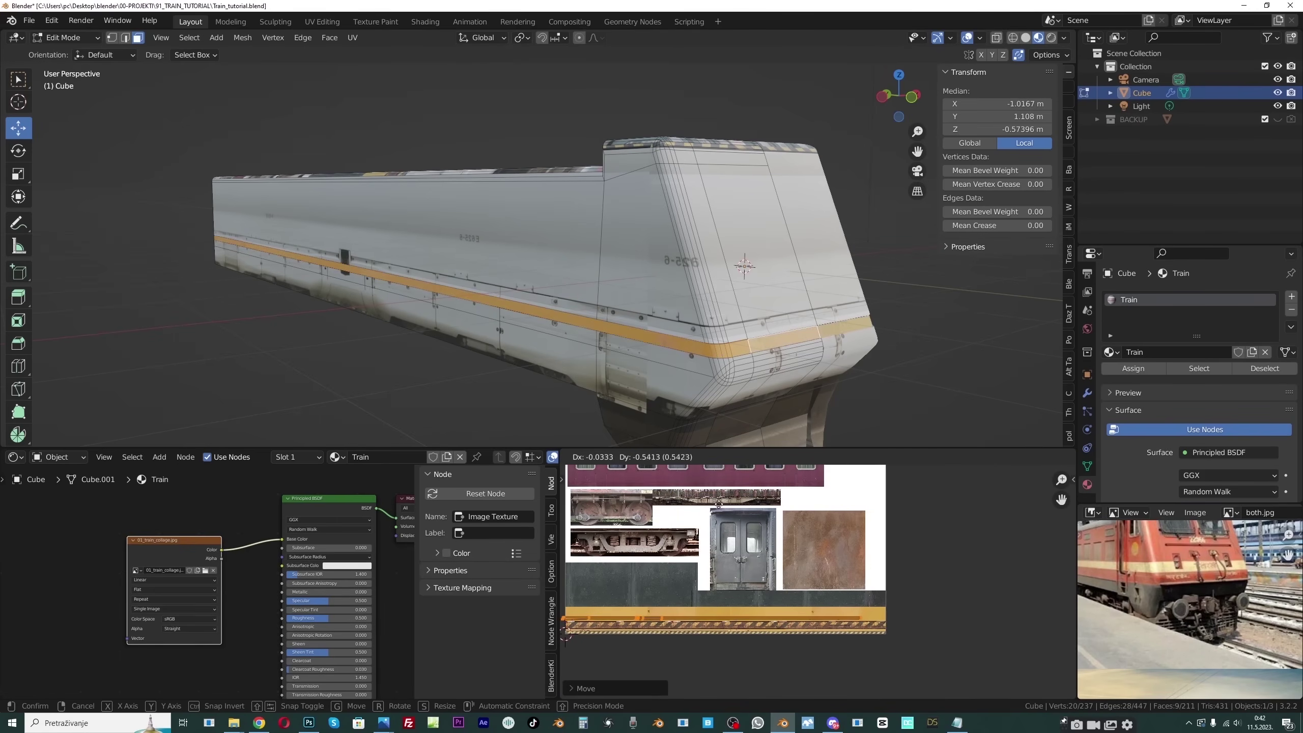
Scale up the UVs of the body's stripe faces over the yellow band of 01_train_collage.jpg.
{"action": "key", "text": "s"}
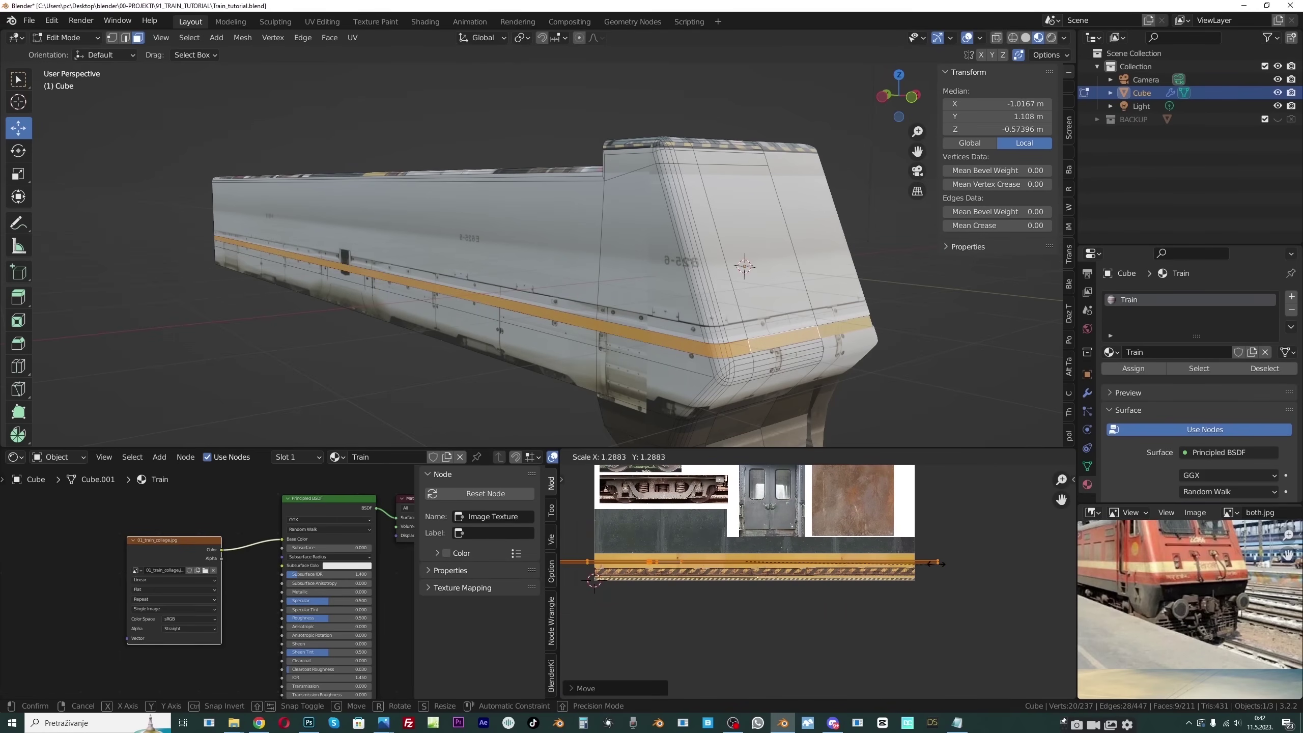
{"action": "left_click", "coordinate": [963, 562]}
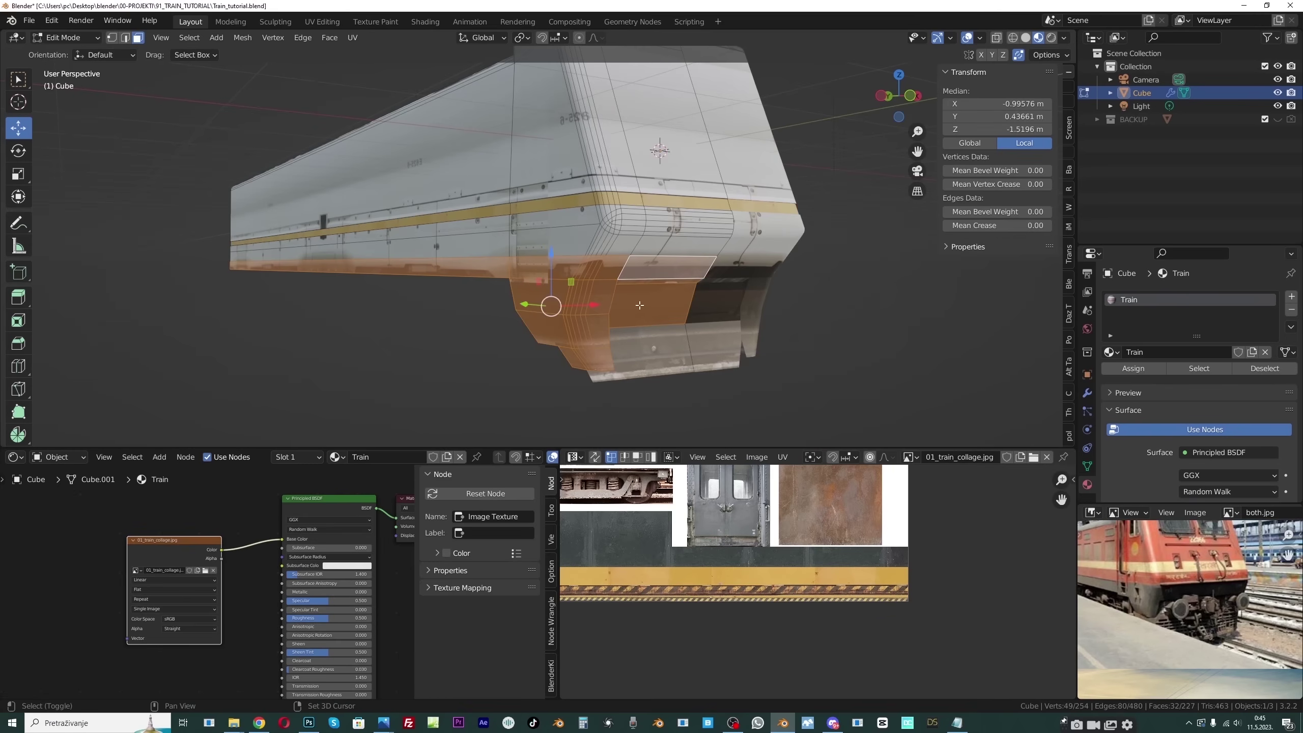
Select the lower skirt and front leg faces, move their UVs onto the dark grey band of the collage and scale them along Y.
{"action": "left_click_drag", "start_coordinate": [638, 344], "coordinate": [636, 352]}
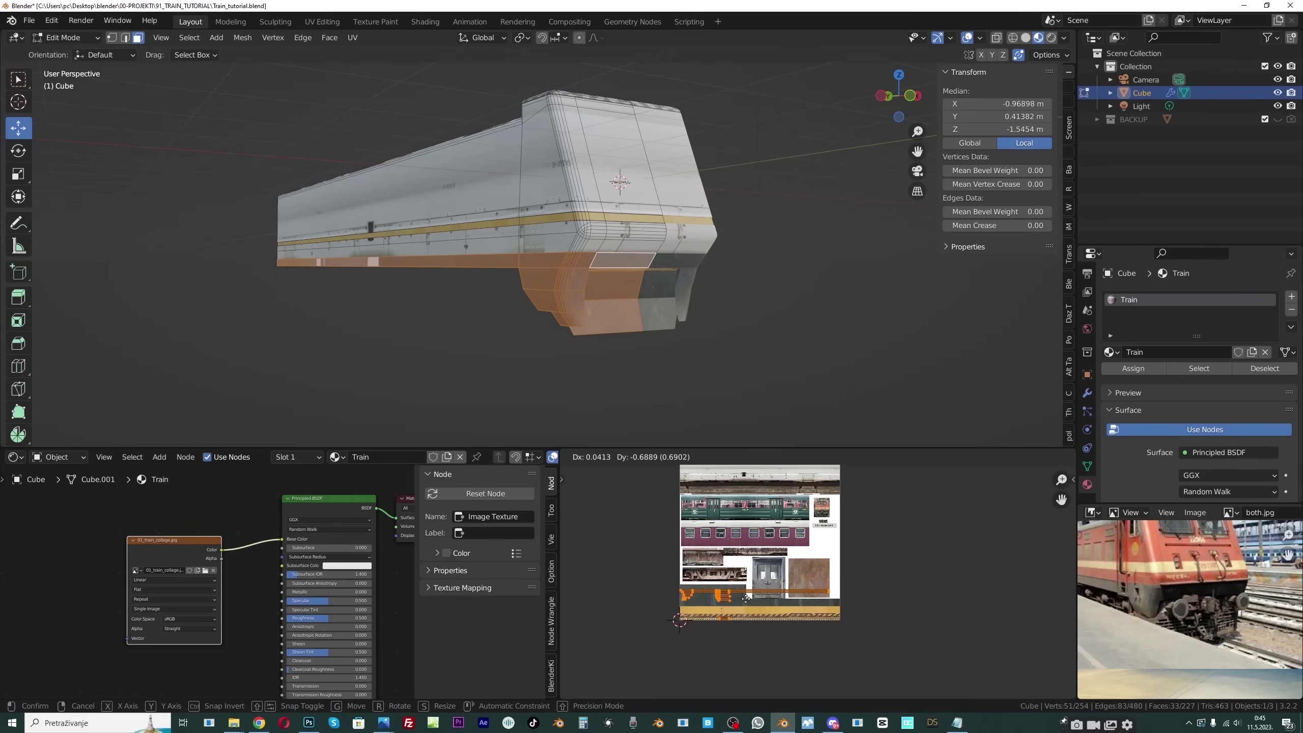
{"action": "left_click", "coordinate": [747, 598]}
{"action": "scroll", "coordinate": [747, 598], "scroll_direction": "up", "scroll_amount": 5}
{"action": "key", "text": "s"}
{"action": "key", "text": "y"}
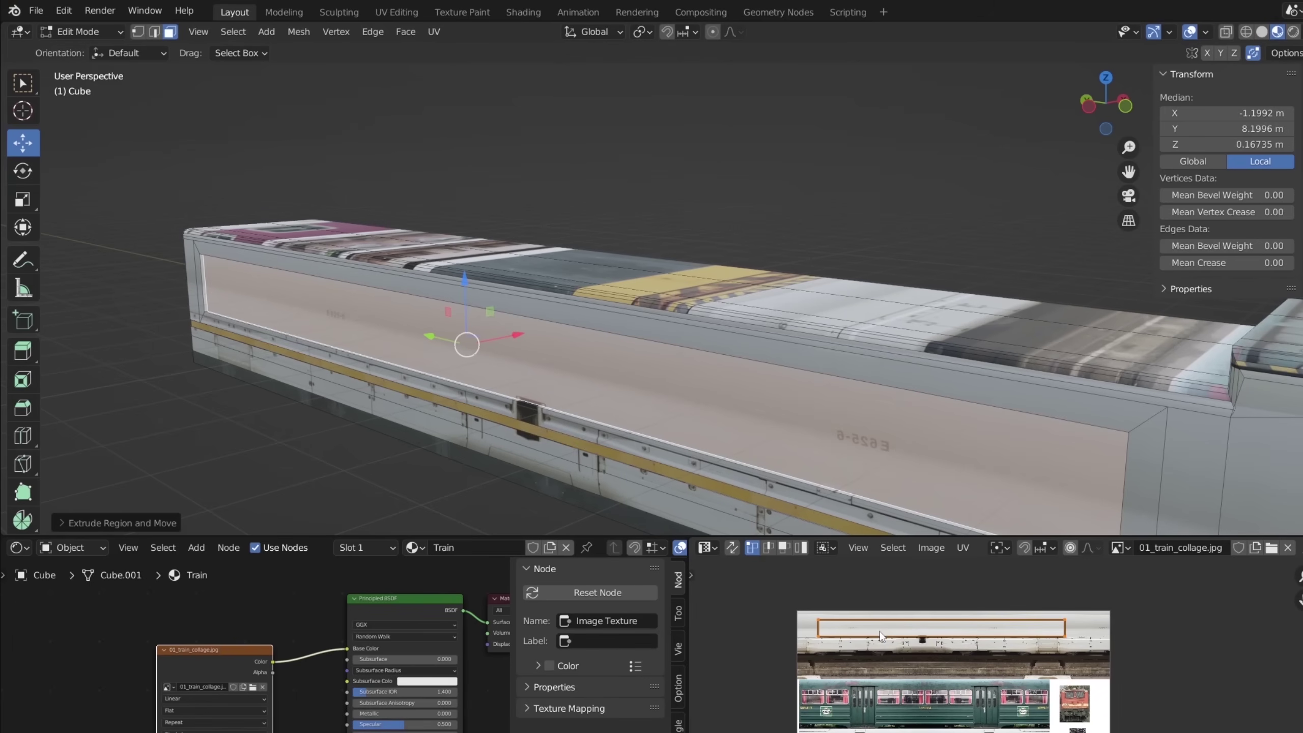
Move the UVs of the long side panel within the white train panel area of 01_train_collage.jpg.
{"action": "key", "text": "g"}
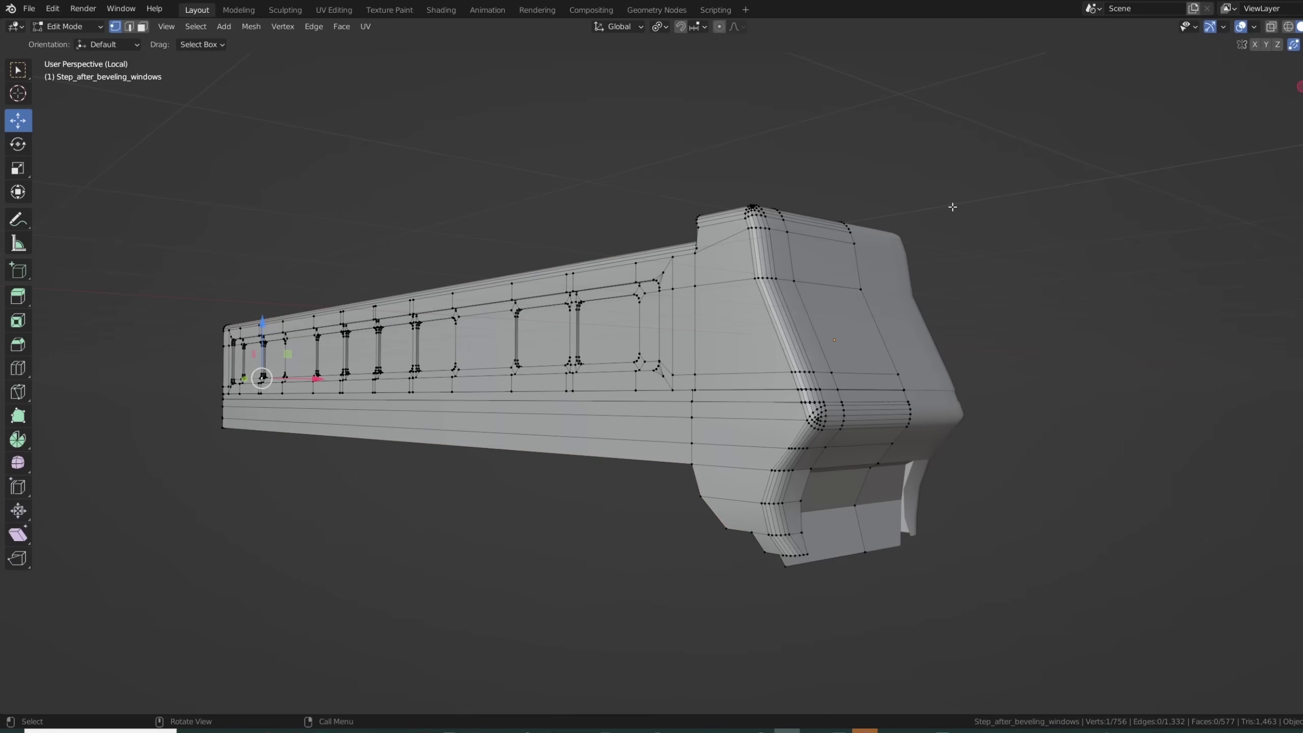
{"action": "left_click", "coordinate": [251, 26]}
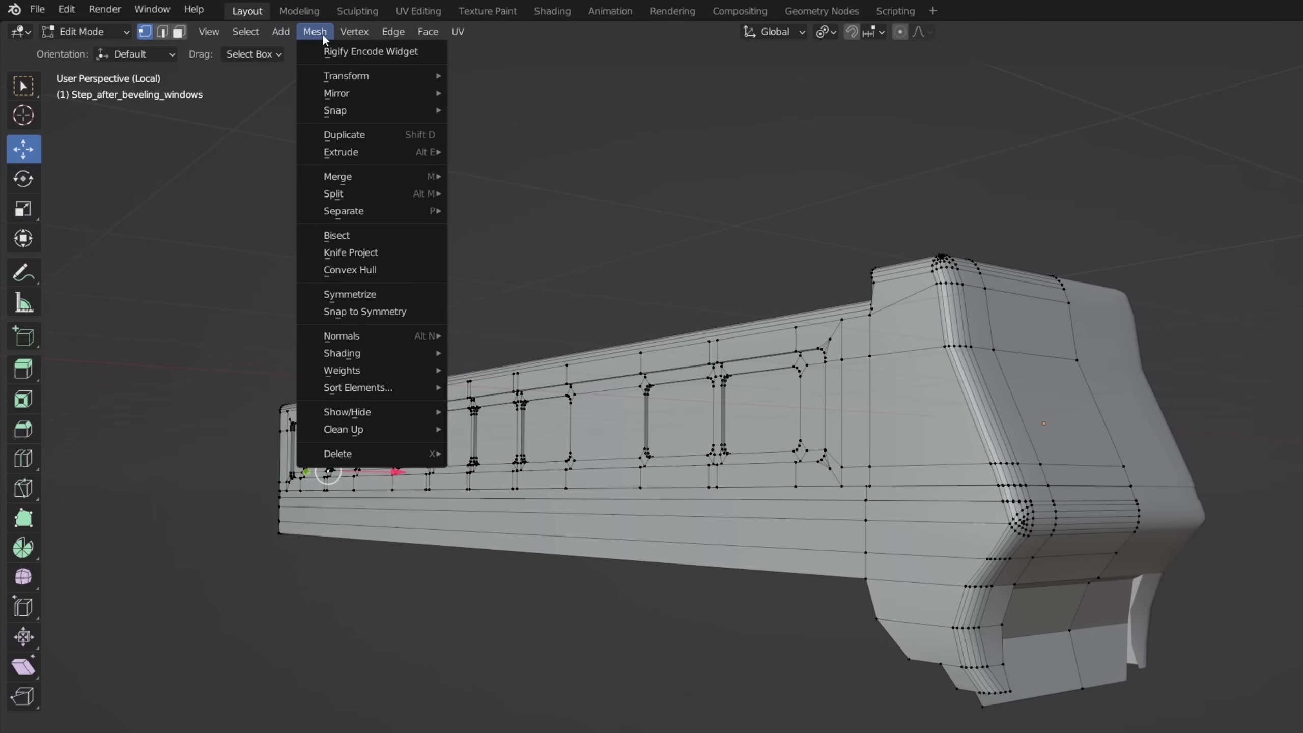
{"action": "mouse_move", "coordinate": [342, 33]}
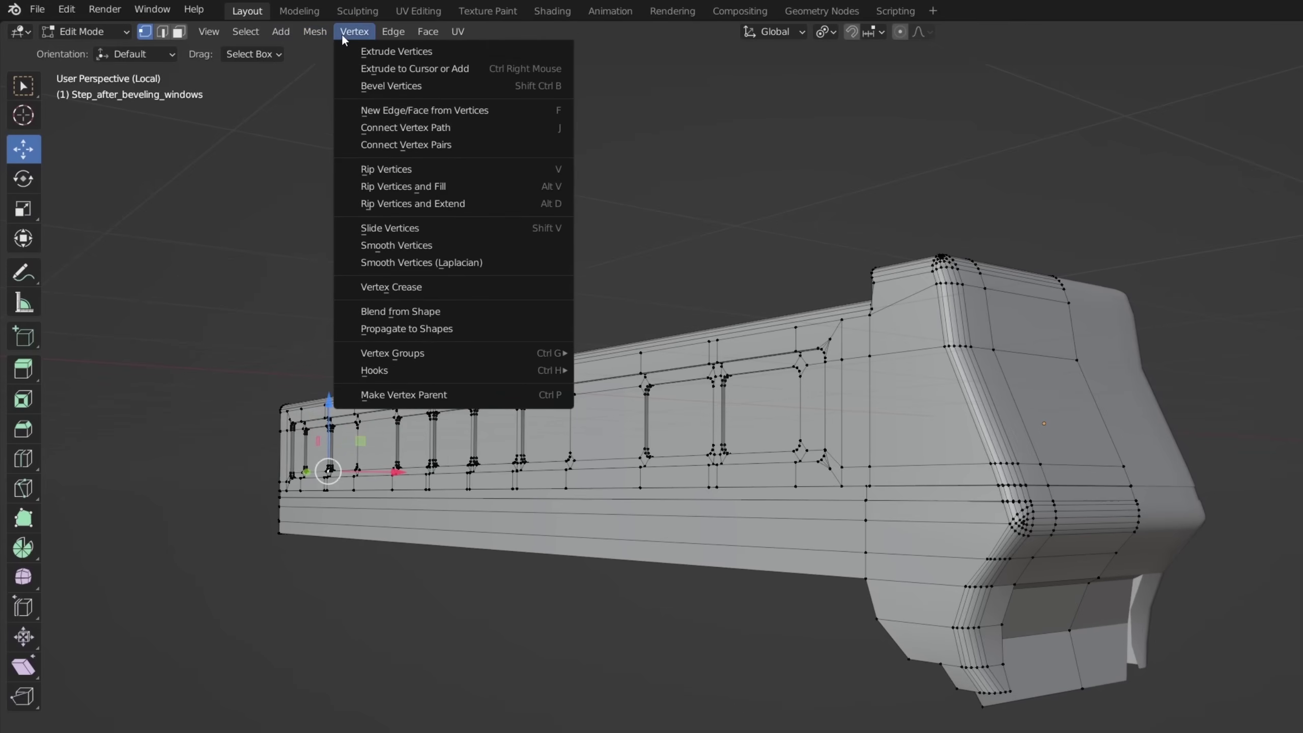
{"action": "mouse_move", "coordinate": [423, 34]}
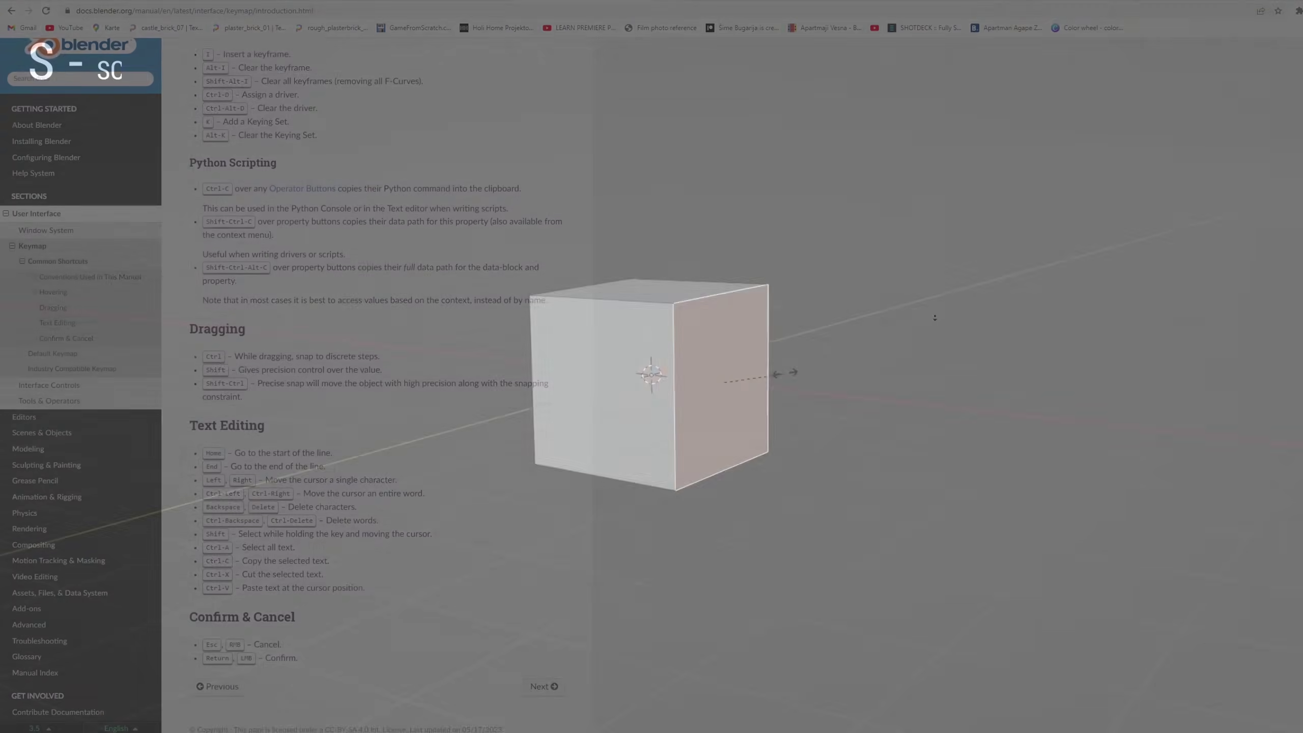
Try scaling and rotating the cube's selected side face, and preview a horizontal loop cut around the cube.
{"action": "key", "text": "s"}
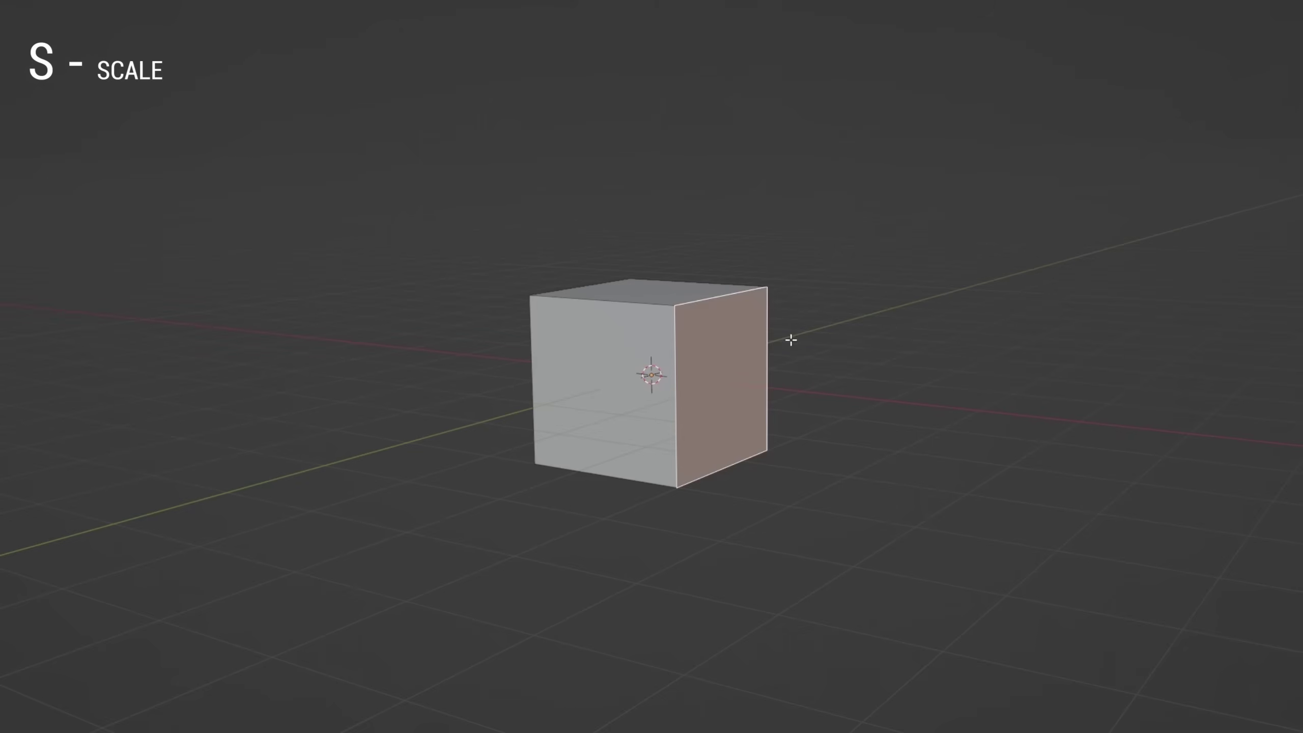
{"action": "key", "text": "y"}
{"action": "key", "text": "Escape"}
{"action": "key", "text": "s"}
{"action": "key", "text": "r"}
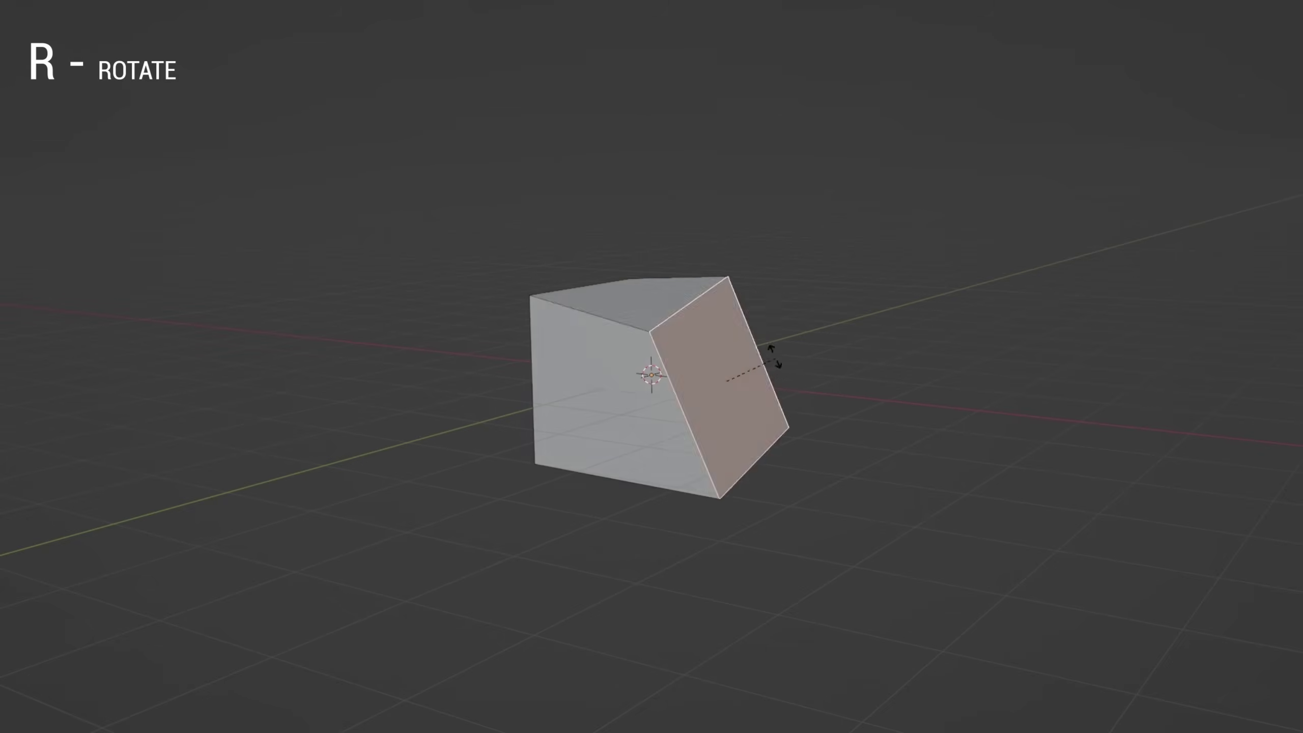
{"action": "key", "text": "Escape"}
{"action": "key", "text": "ctrl+r"}
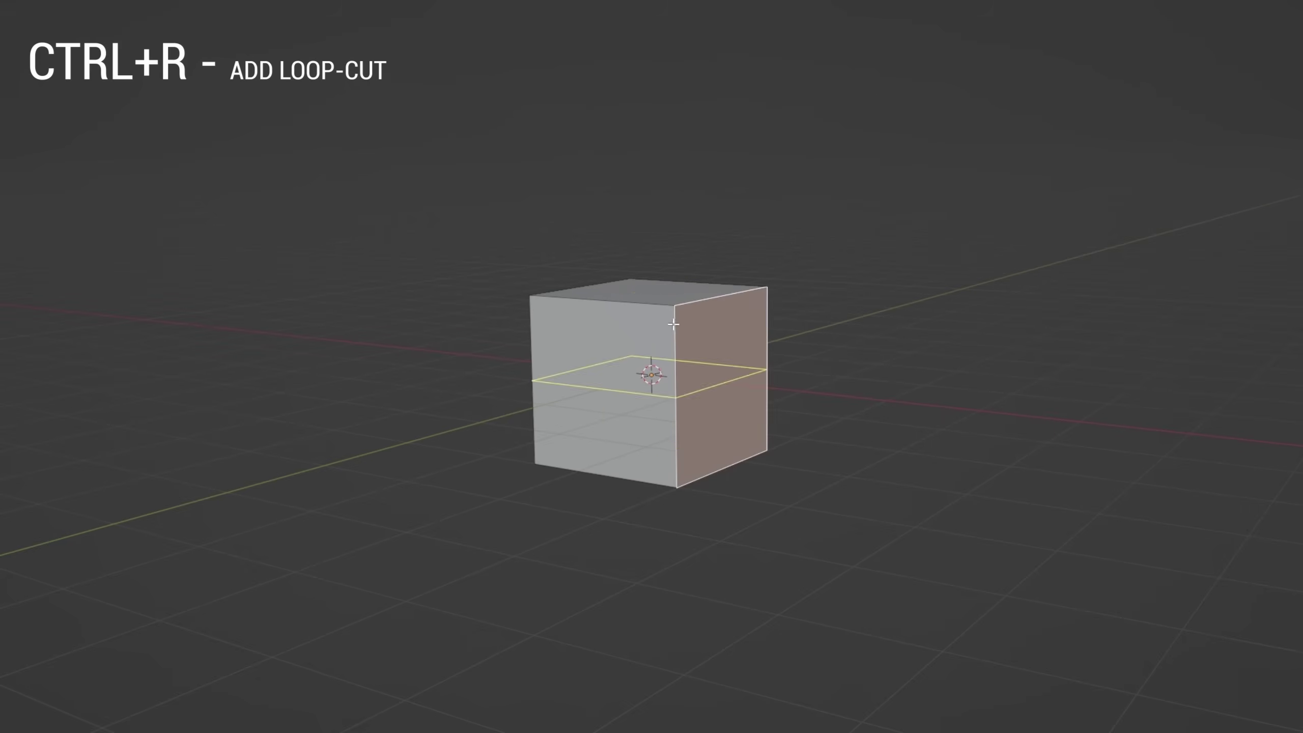
{"action": "key", "text": "Escape"}
Extrude the cube's side face outward, and extrude the selected small faces of the subdivided cube along their normals.
{"action": "key", "text": "e"}
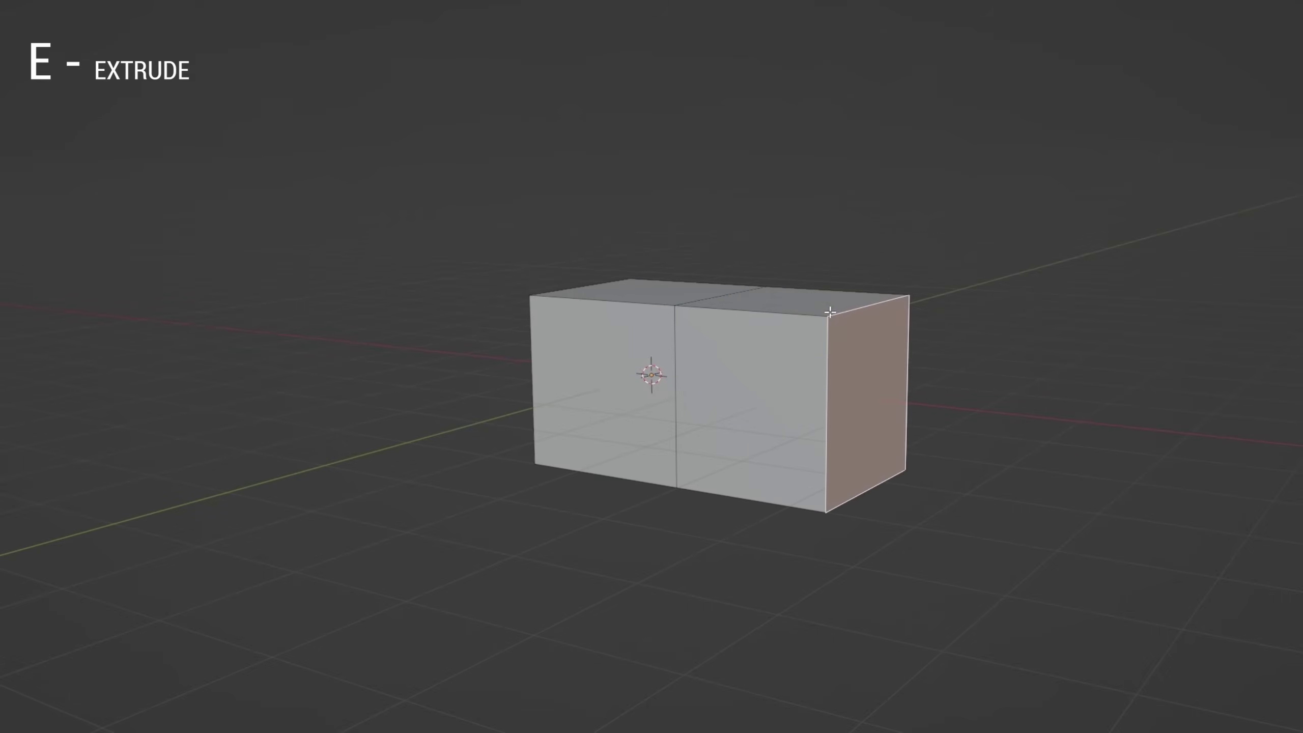
{"action": "key", "text": "e"}
{"action": "left_click", "coordinate": [780, 131]}
{"action": "key", "text": "alt+e"}
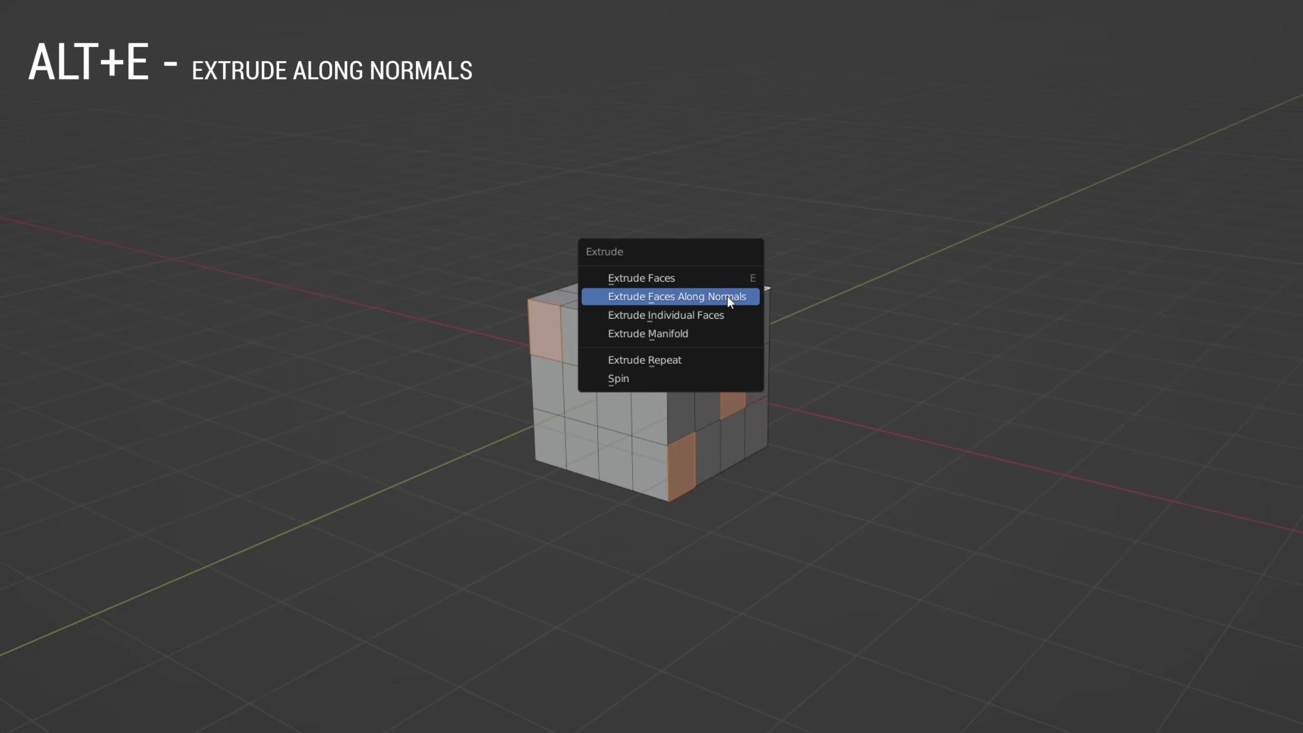
{"action": "left_click", "coordinate": [730, 302]}
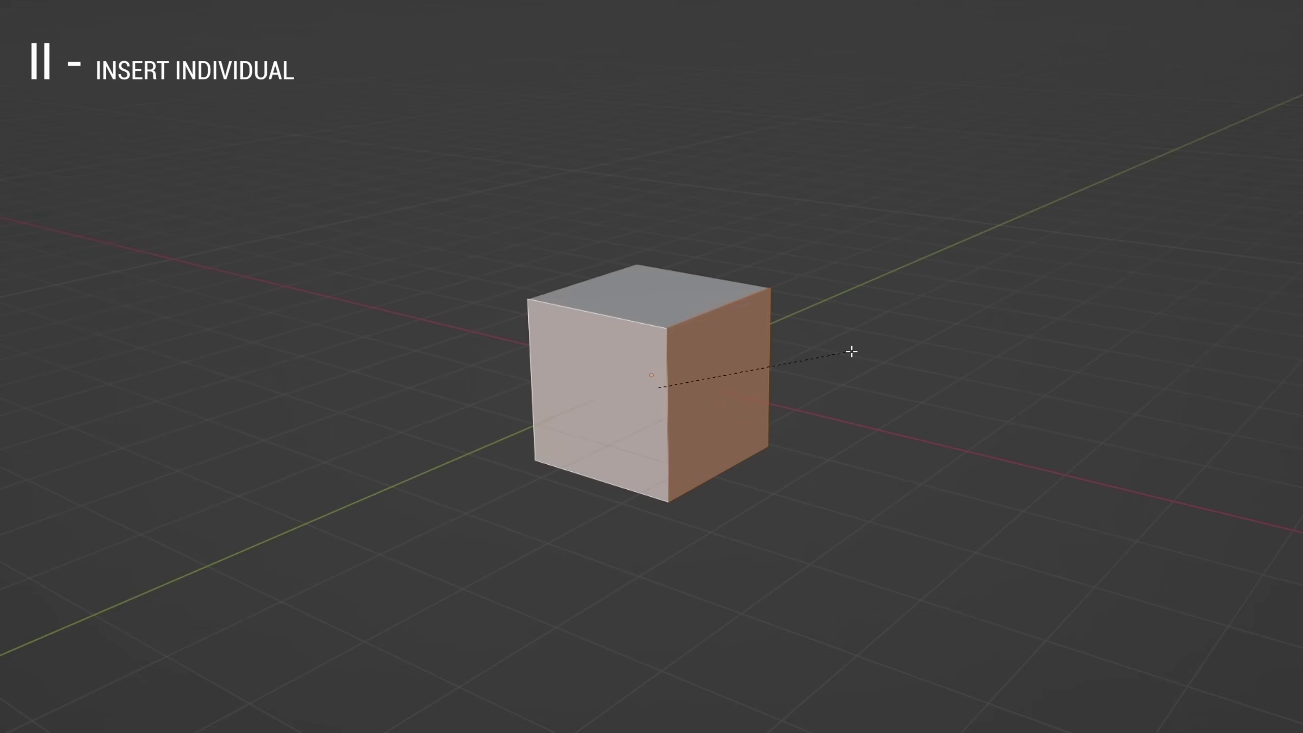
Inset the cube's two selected side faces individually, and bevel its front vertical edge with additional segments.
{"action": "key", "text": "i"}
{"action": "key", "text": "i"}
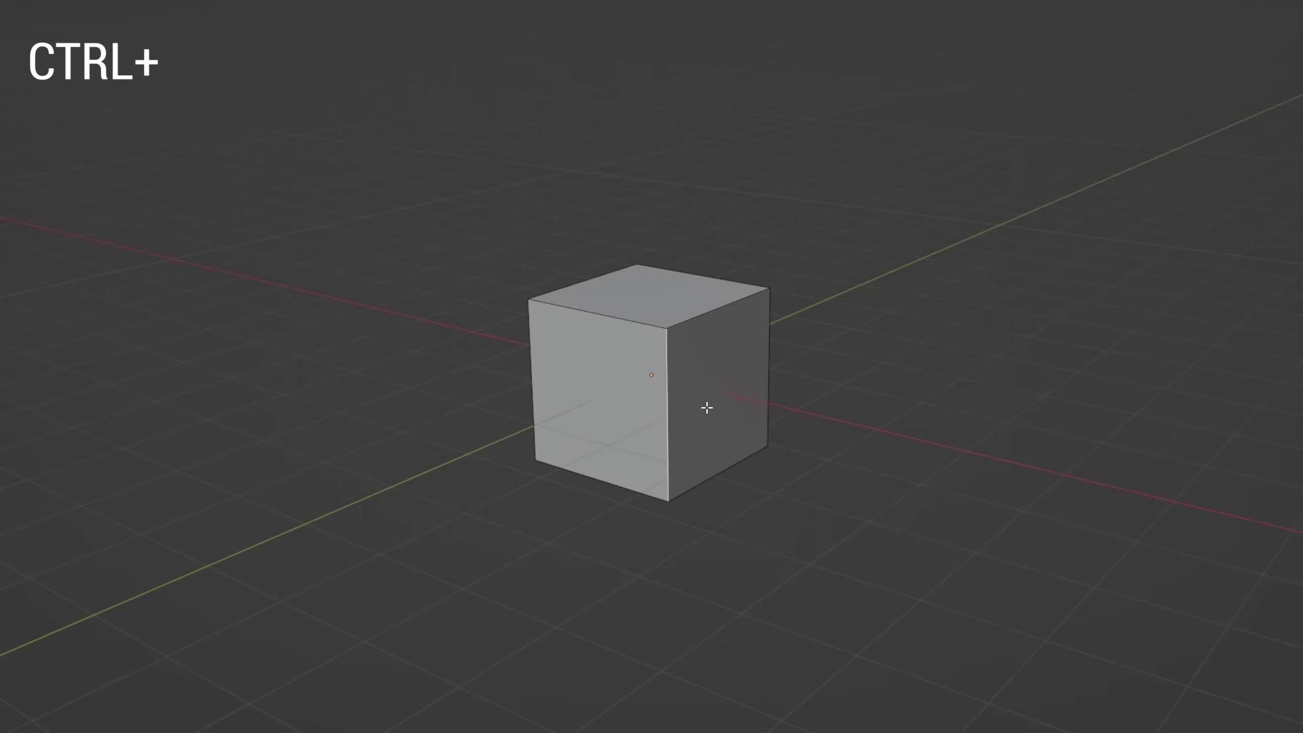
{"action": "scroll", "coordinate": [756, 387], "scroll_direction": "up", "scroll_amount": 4}
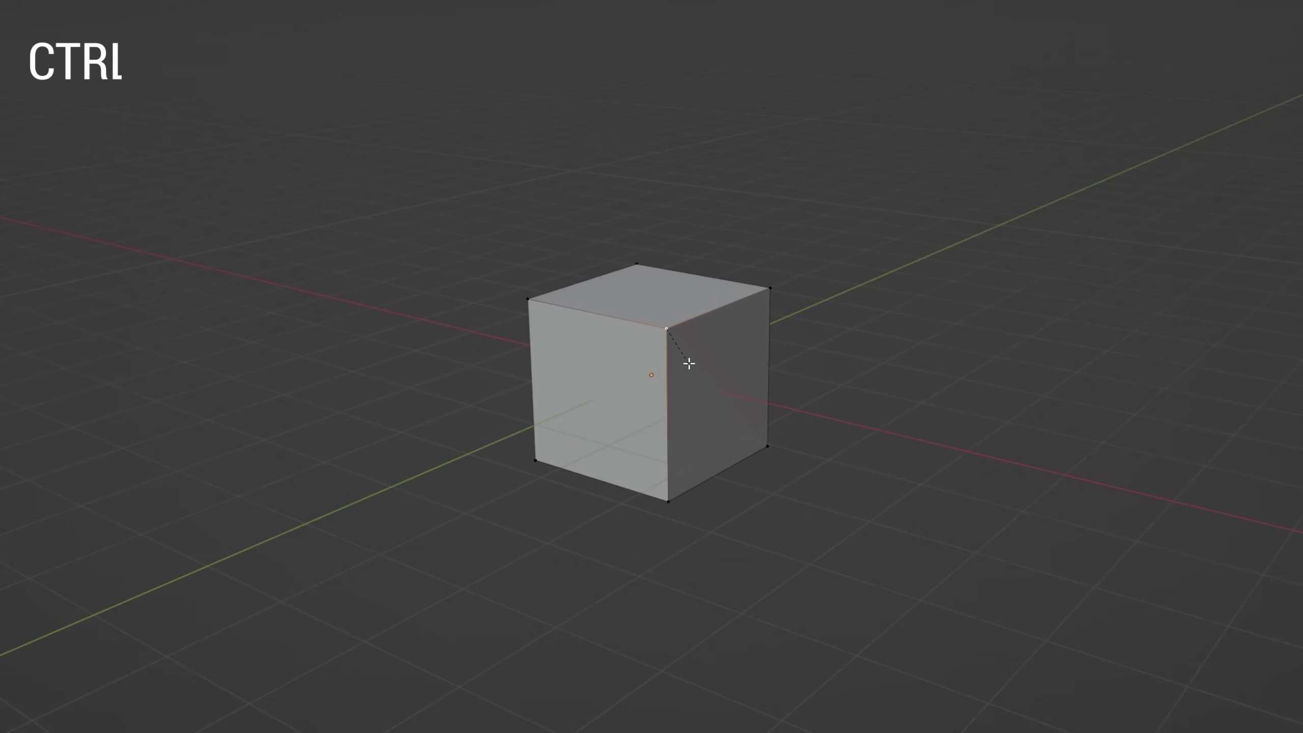
Bevel the cube's front upper corner vertex, adjusting the number of bevel segments.
{"action": "key", "text": "ctrl+shift+b"}
{"action": "scroll", "coordinate": [851, 340], "scroll_direction": "down", "scroll_amount": 4}
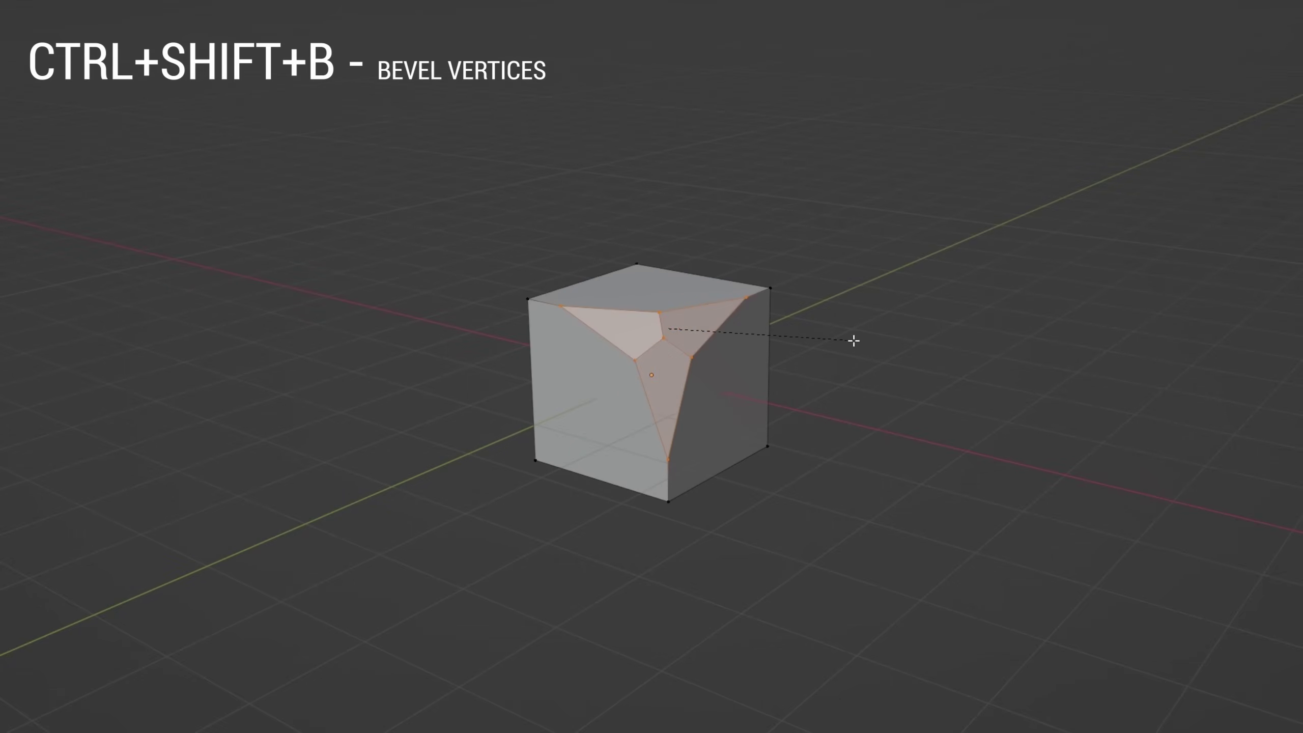
{"action": "scroll", "coordinate": [851, 340], "scroll_direction": "up", "scroll_amount": 4}
{"action": "key", "text": "g"}
{"action": "key", "text": "k"}
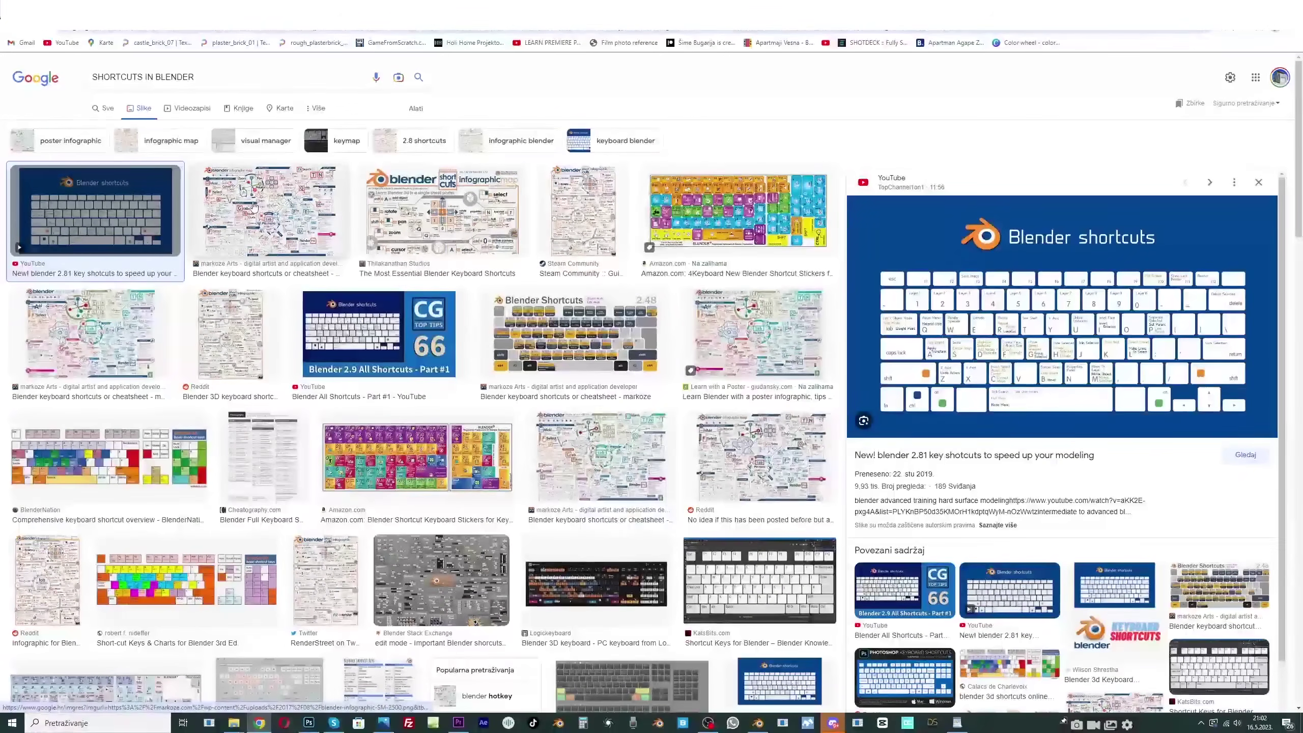
Switch to the browser and preview the Blender keyboard shortcut cheatsheet and infographic in the image results.
{"action": "left_click", "coordinate": [254, 205]}
{"action": "left_click", "coordinate": [386, 208]}
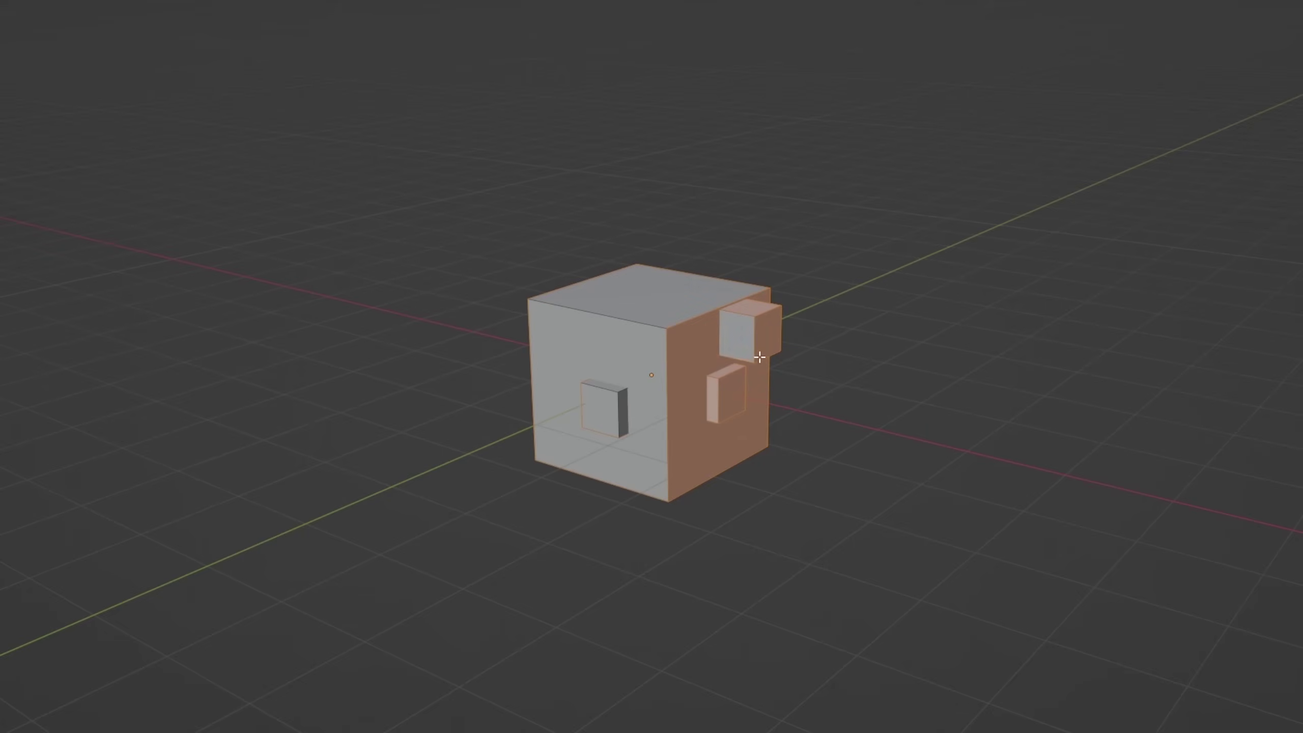
Select a face inside the cube's subdivided front side and grow the selection outward three times.
{"action": "key", "text": "Tab"}
{"action": "left_click", "coordinate": [544, 359]}
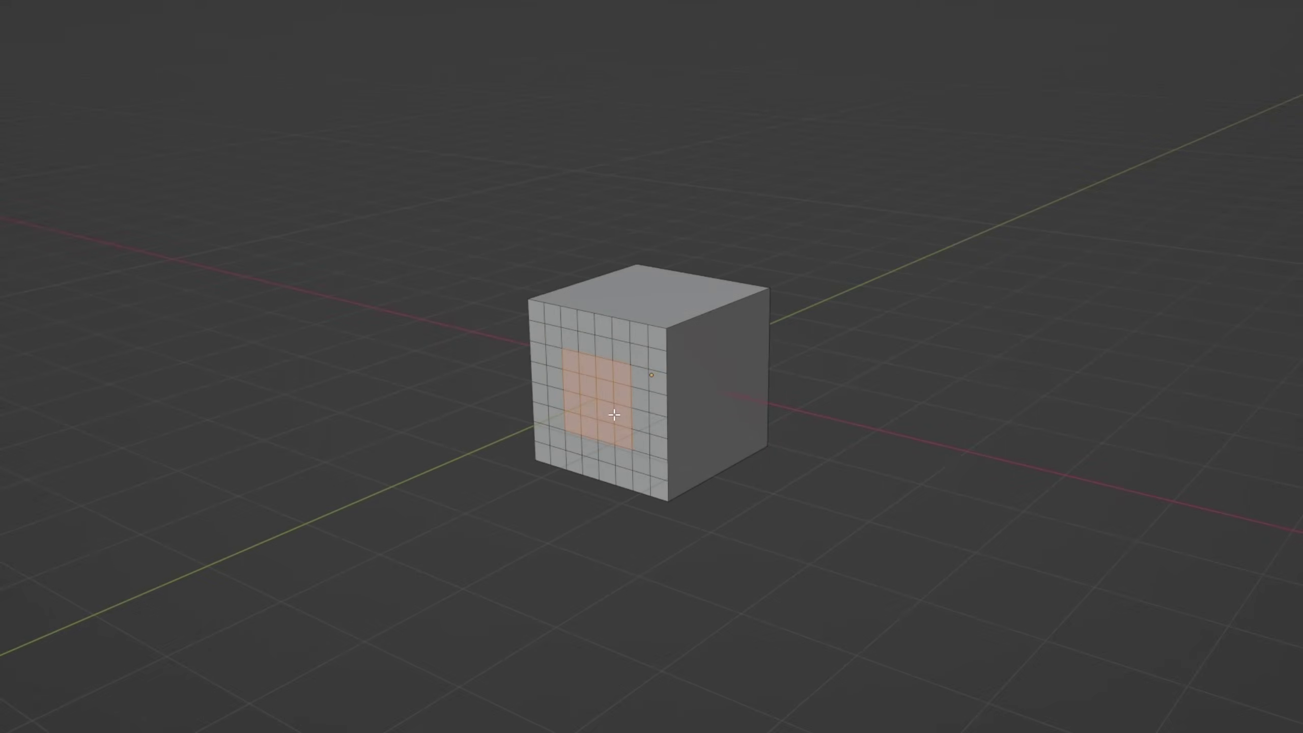
{"action": "key", "text": "ctrl+KP_Add"}
{"action": "key", "text": "ctrl+KP_Add"}
{"action": "key", "text": "ctrl+KP_Add"}
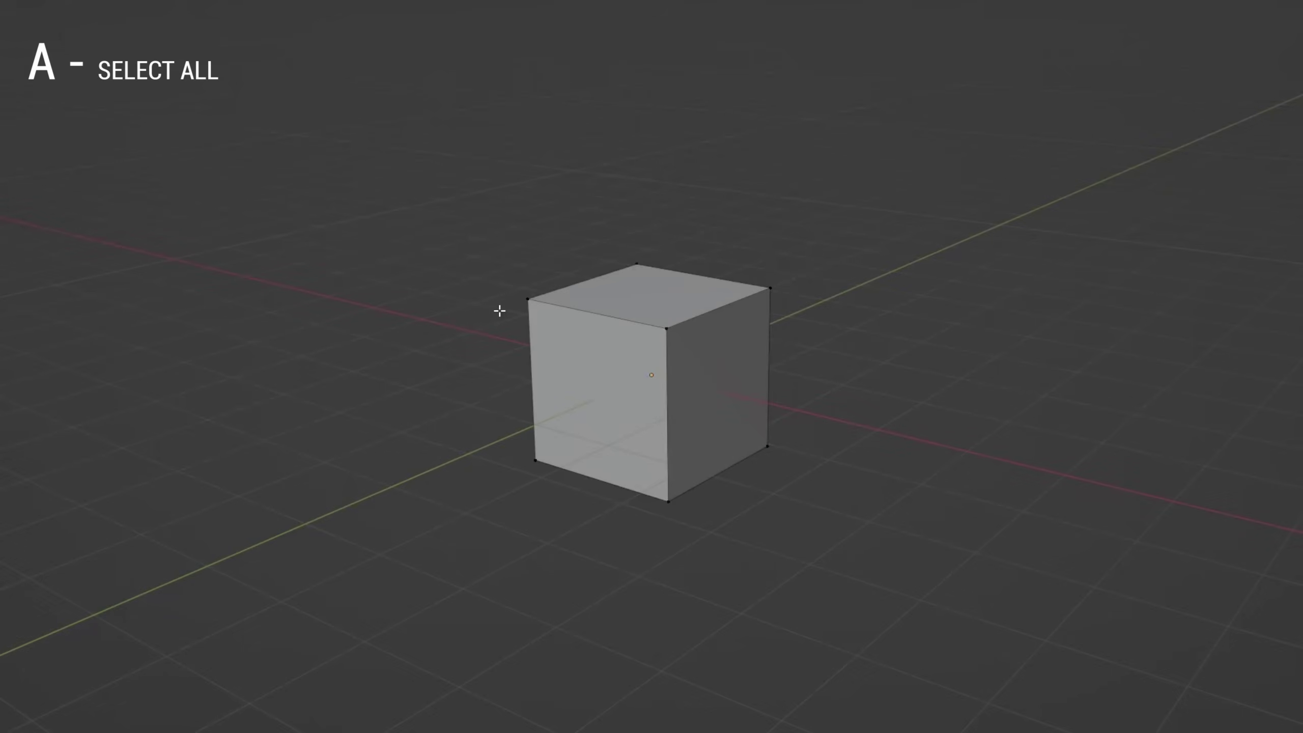
Select all of the cube's geometry, and select the three small blocks on its sides as loose parts.
{"action": "key", "text": "a"}
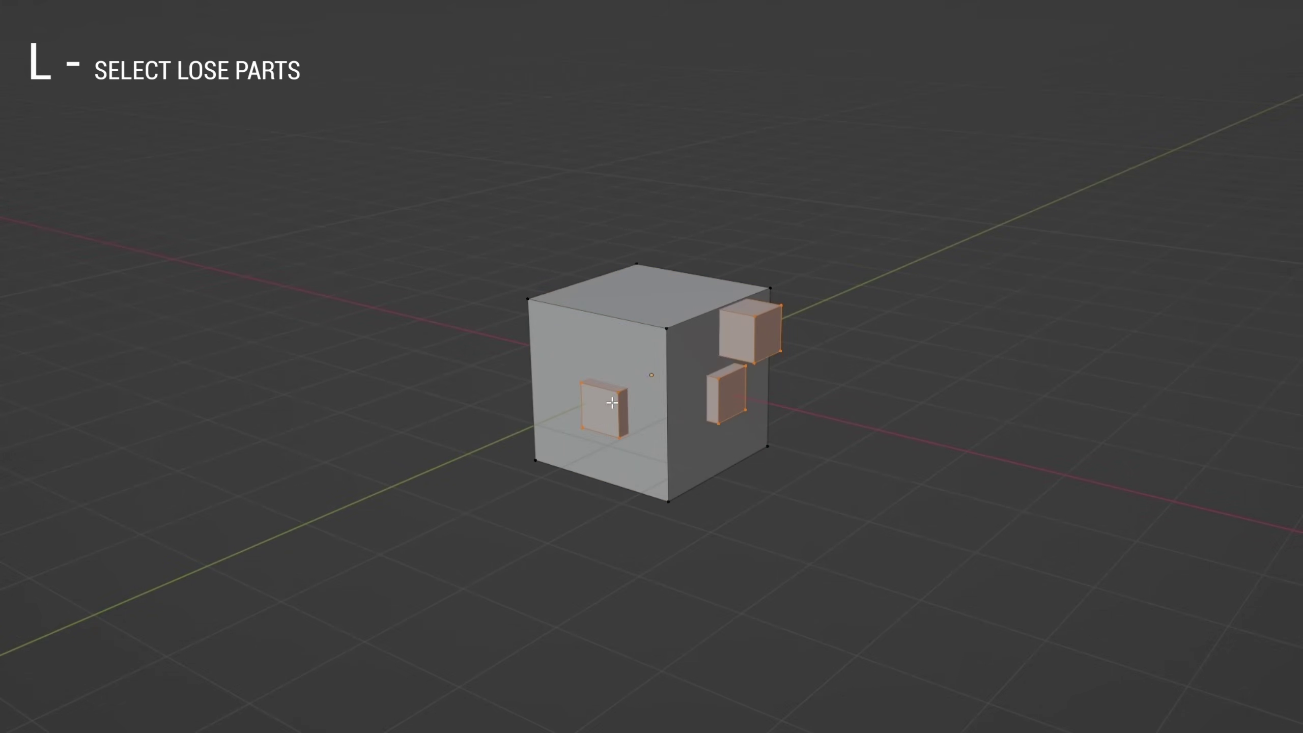
{"action": "left_click", "coordinate": [445, 361]}
{"action": "left_click", "coordinate": [646, 287]}
{"action": "left_click", "coordinate": [743, 366]}
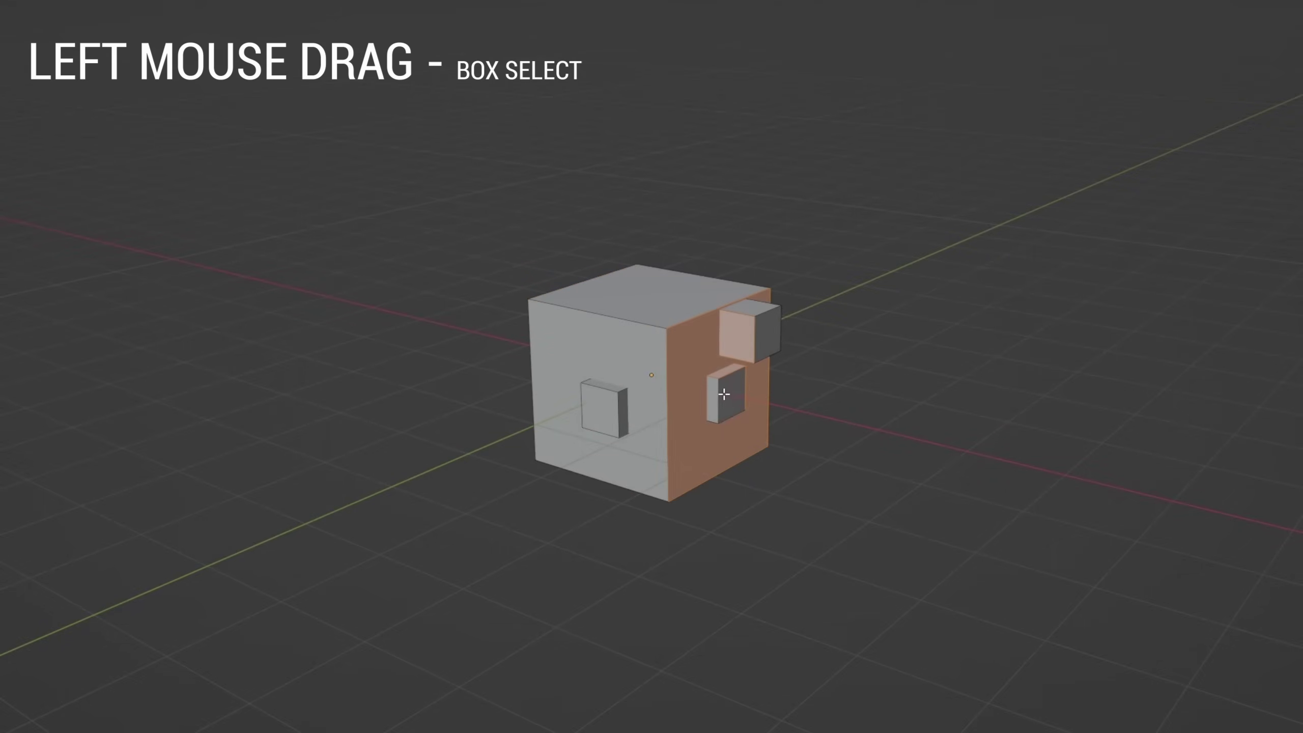
Box-select the cube with its small blocks, and remove the front-facing faces from the selection.
{"action": "left_click", "coordinate": [725, 403]}
{"action": "left_click", "coordinate": [620, 418]}
{"action": "left_click_drag", "start_coordinate": [313, 446], "coordinate": [800, 246]}
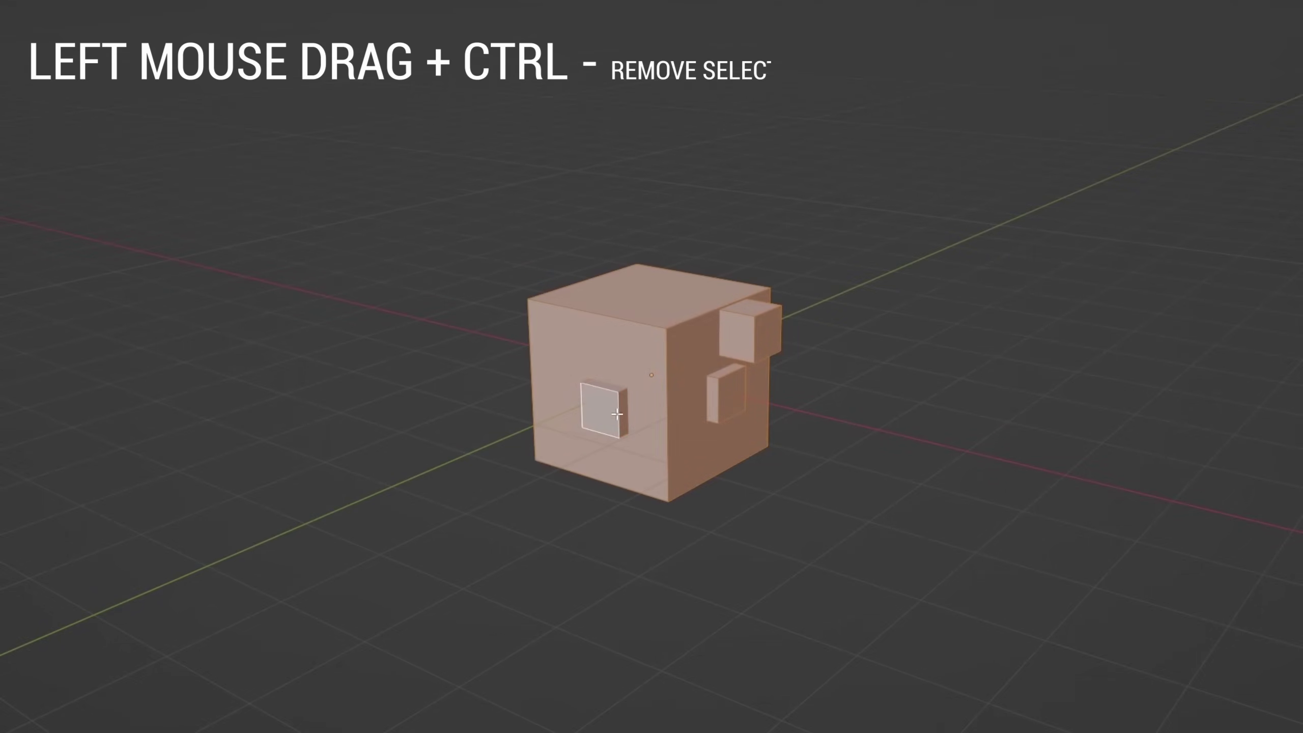
{"action": "left_click_drag", "start_coordinate": [572, 372], "coordinate": [636, 446], "text": "ctrl"}
{"action": "left_click_drag", "start_coordinate": [647, 312], "coordinate": [741, 322], "text": "ctrl"}
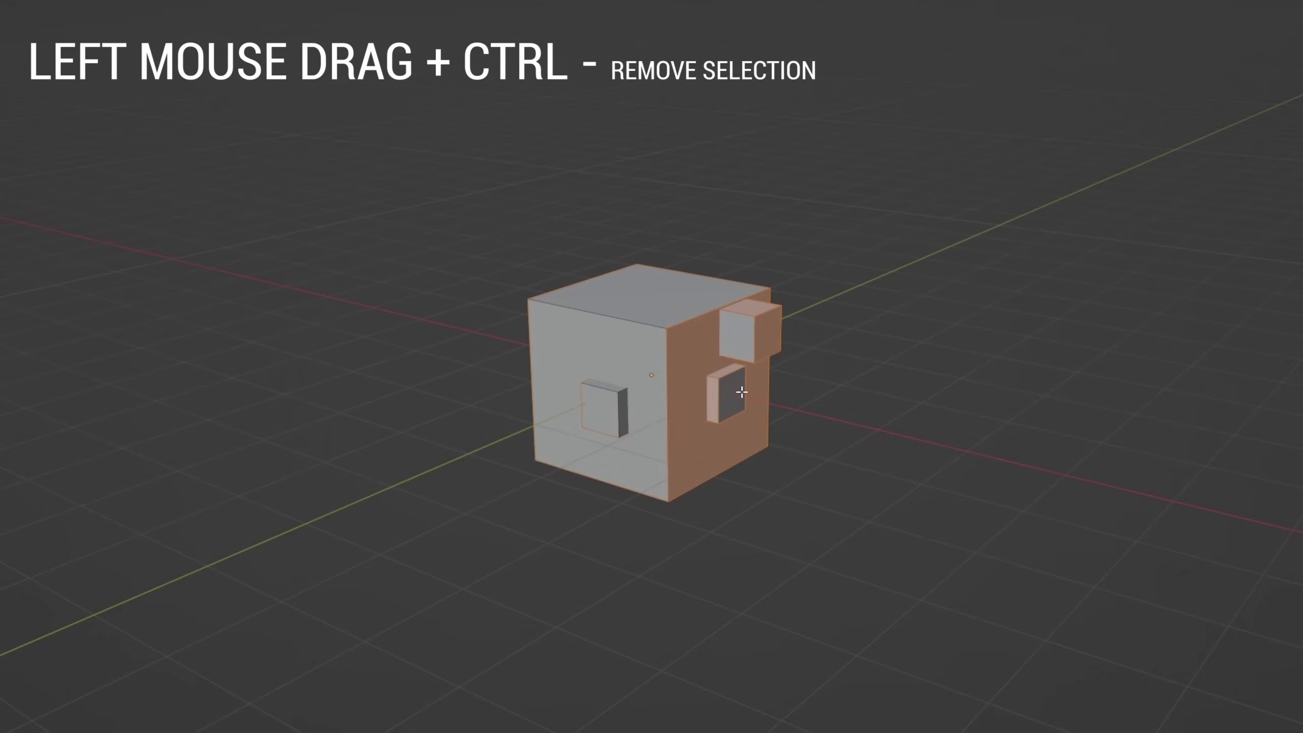
Clear the selection and box-add the front block and adjoining cube faces, and select the shortest path between an upper and a lower cube edge.
{"action": "key", "text": "alt+a"}
{"action": "left_click_drag", "start_coordinate": [593, 372], "coordinate": [636, 431], "text": "shift"}
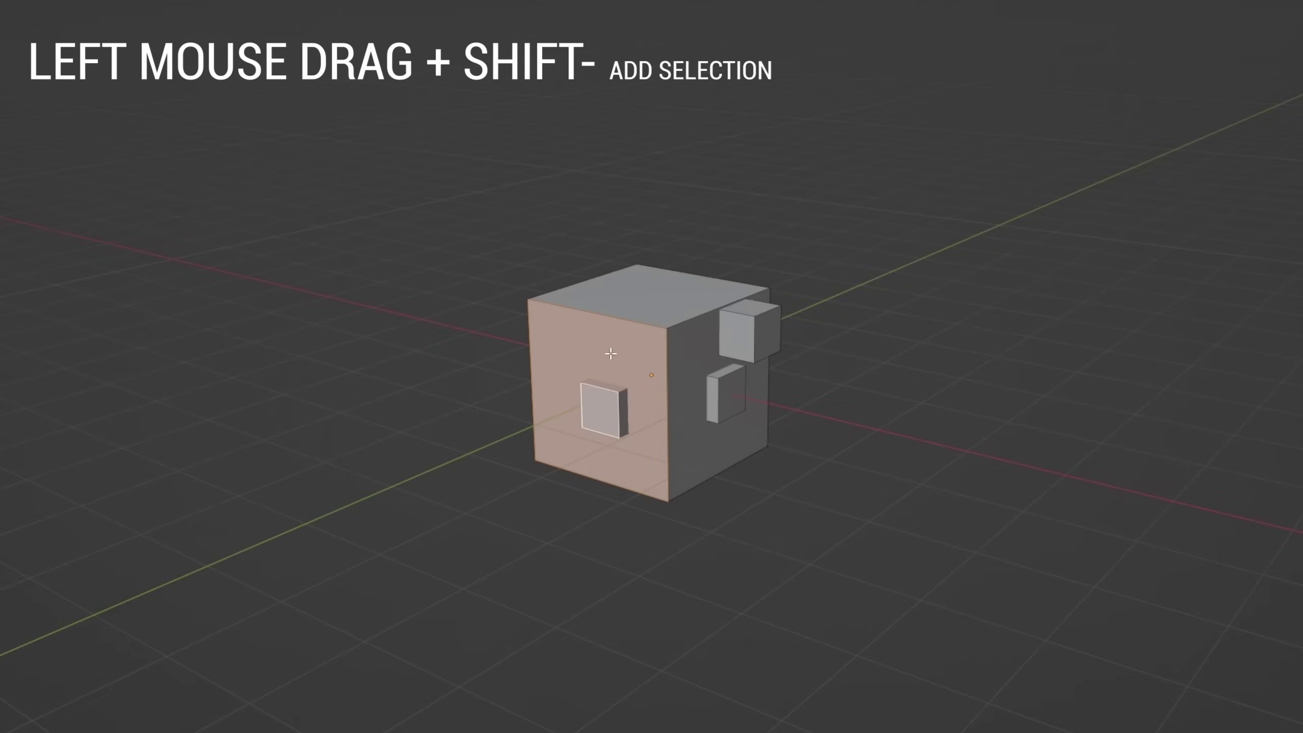
{"action": "left_click_drag", "start_coordinate": [627, 299], "coordinate": [705, 408], "text": "shift"}
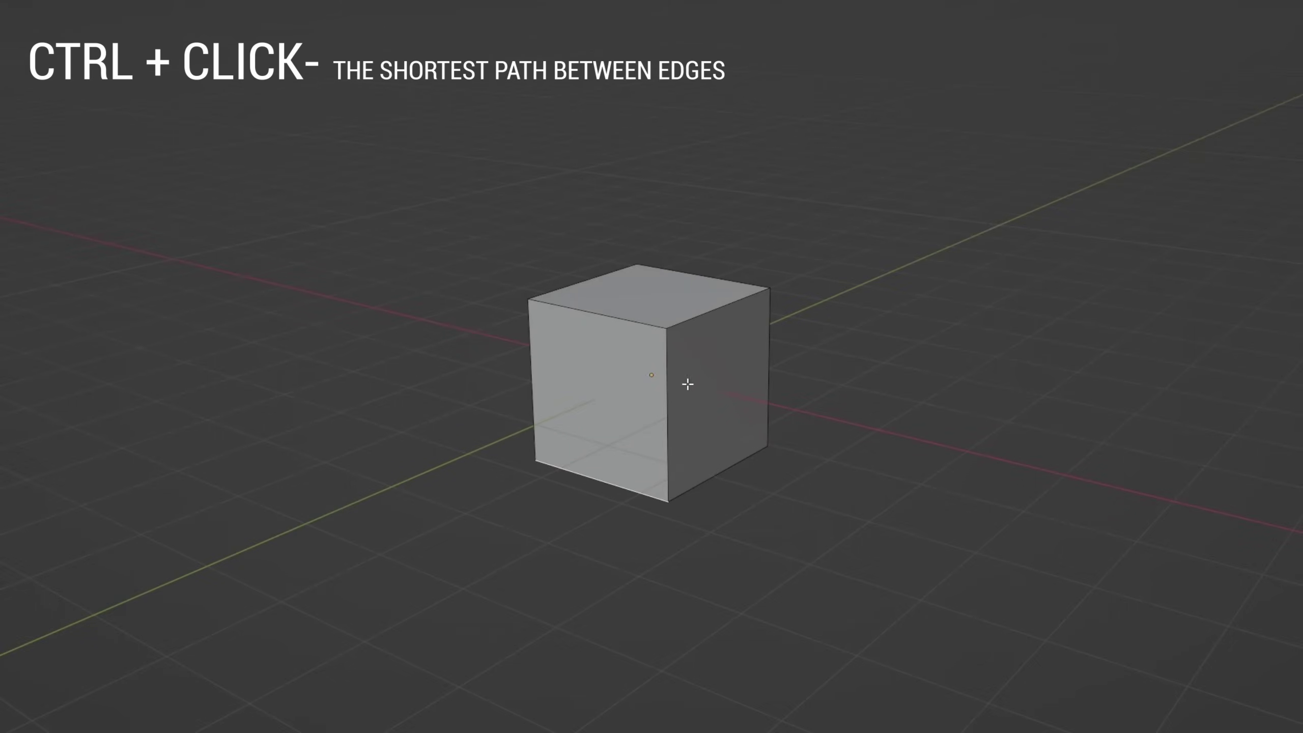
{"action": "left_click", "coordinate": [697, 318]}
{"action": "left_click", "coordinate": [613, 480], "text": "ctrl"}
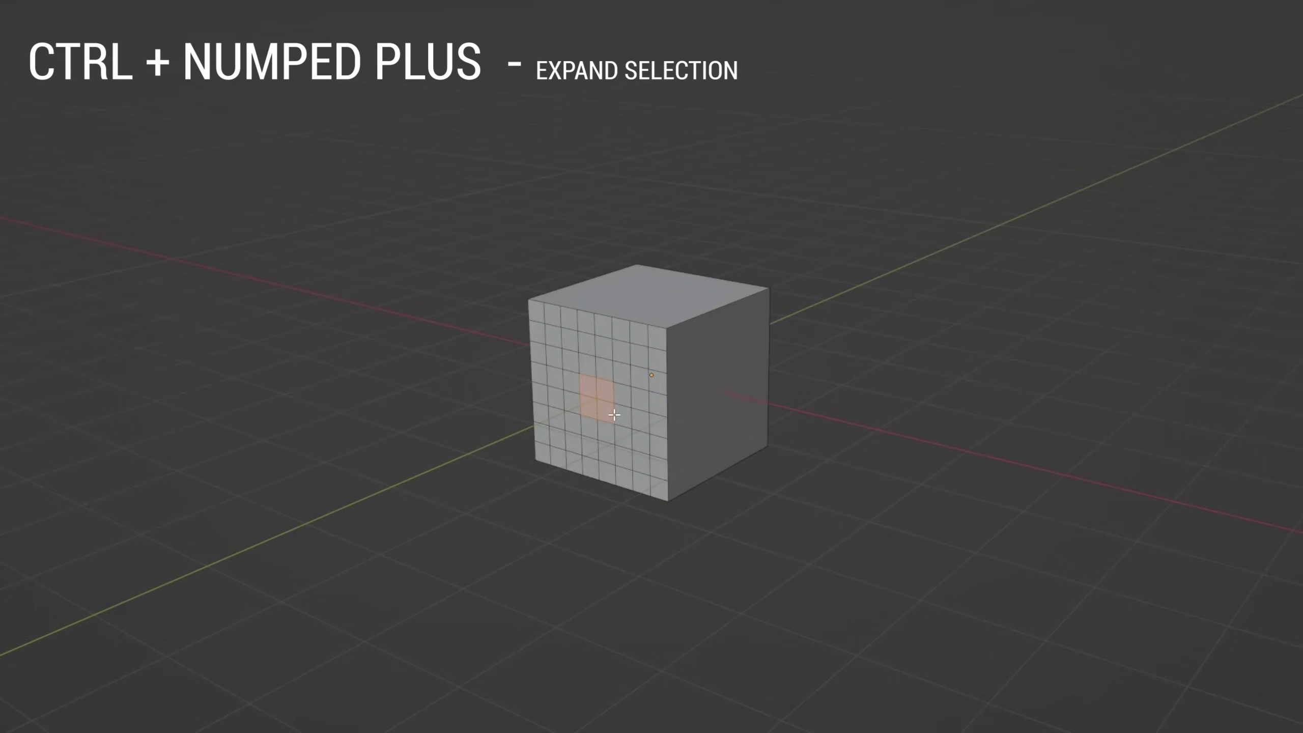
Grow and shrink the face selection on the gridded front side, and select all faces coplanar with one grid face.
{"action": "key", "text": "ctrl+KP_Add"}
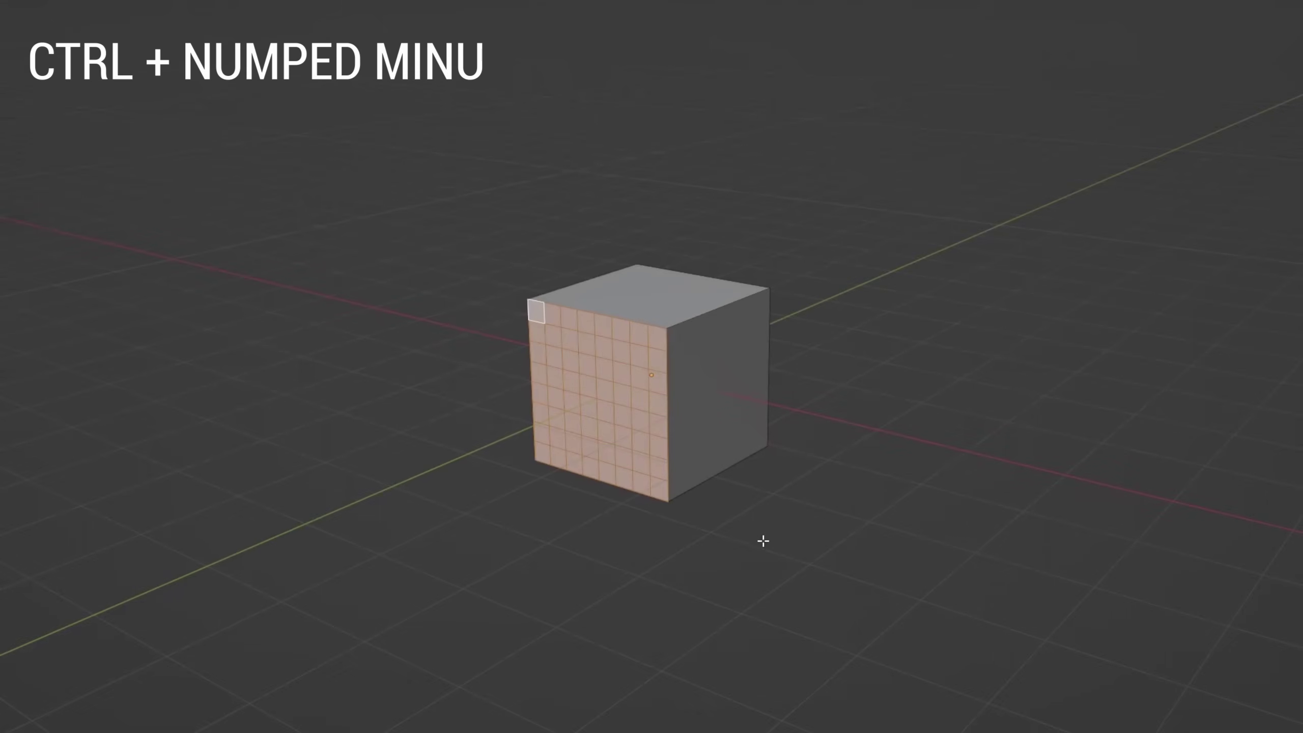
{"action": "key", "text": "ctrl+KP_Subtract"}
{"action": "key", "text": "ctrl+KP_Subtract"}
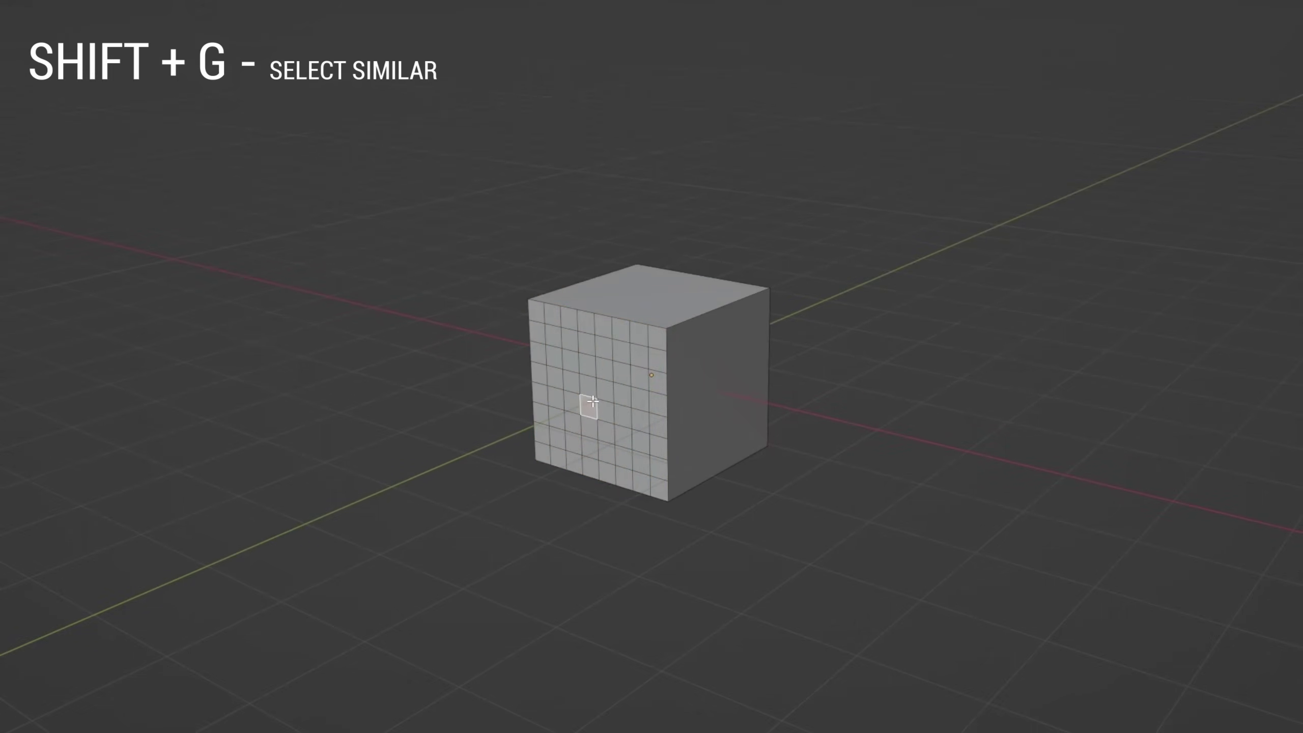
{"action": "key", "text": "shift+g"}
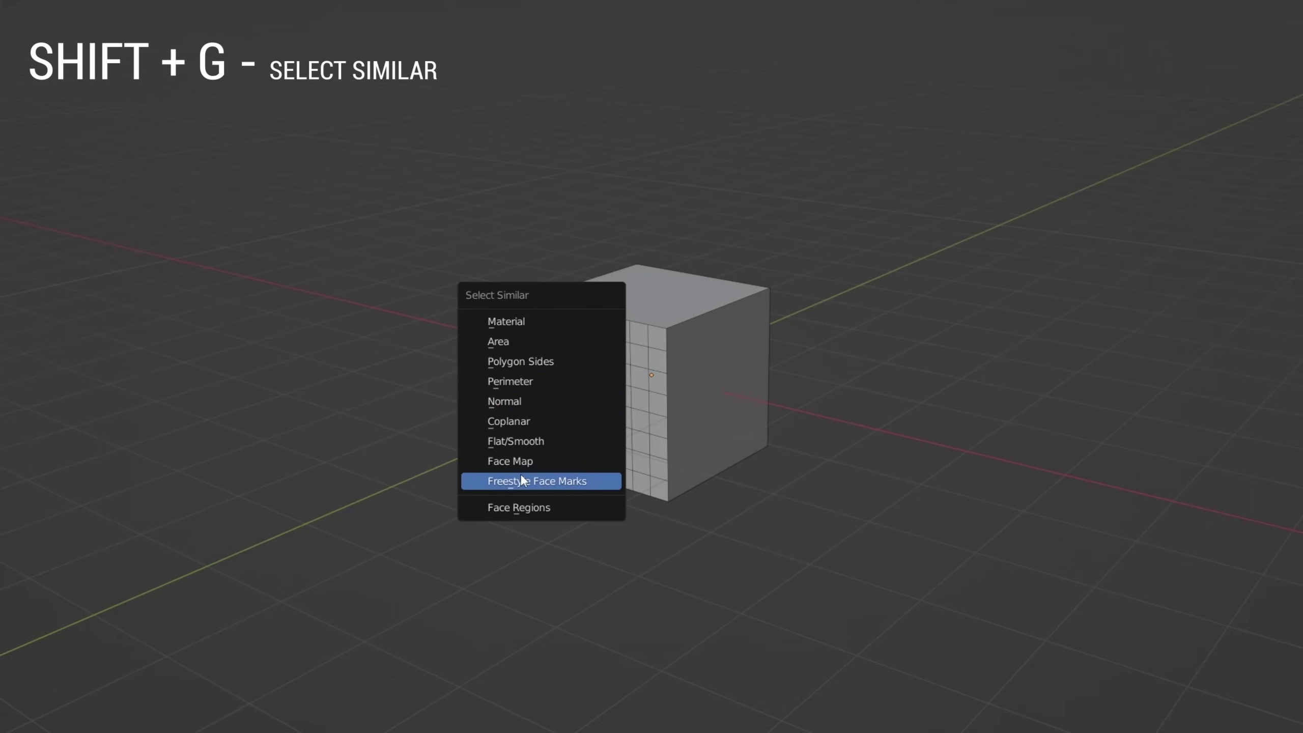
{"action": "left_click", "coordinate": [517, 427]}
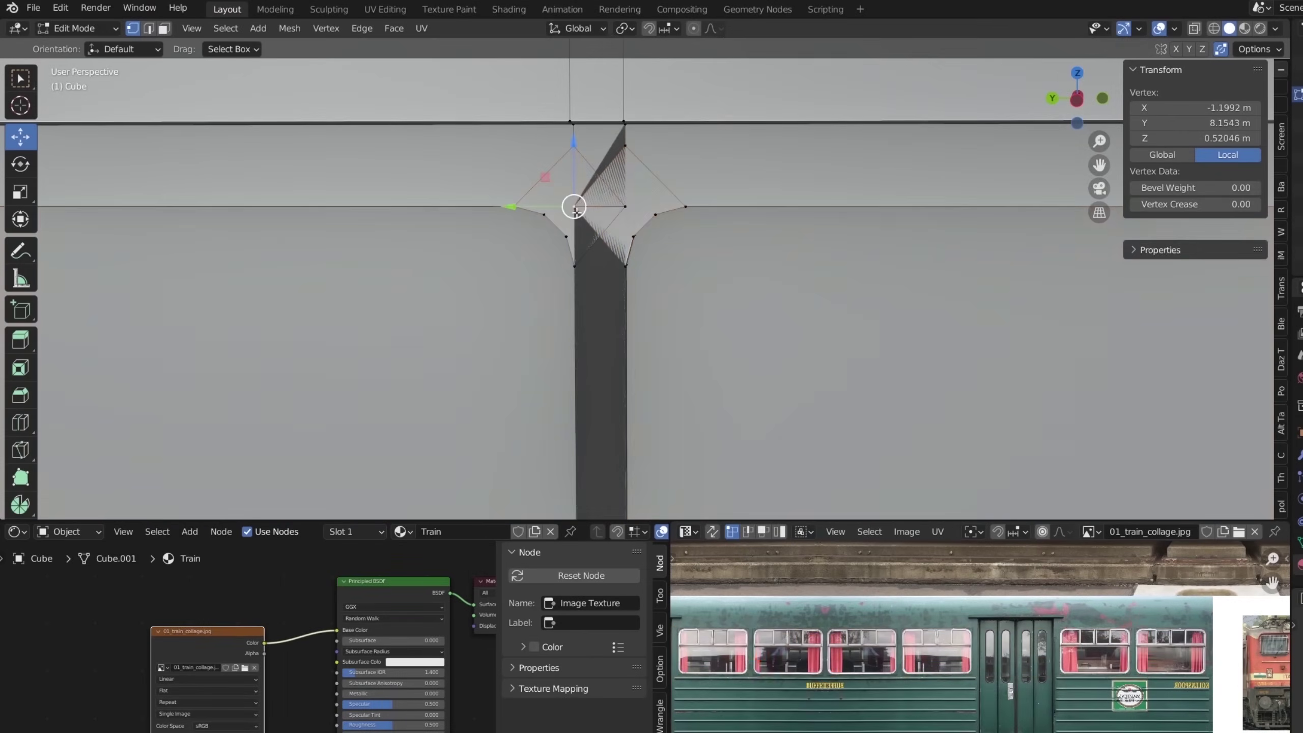
Move the corner vertex between the two train windows along Y into the gap between them.
{"action": "key", "text": "g"}
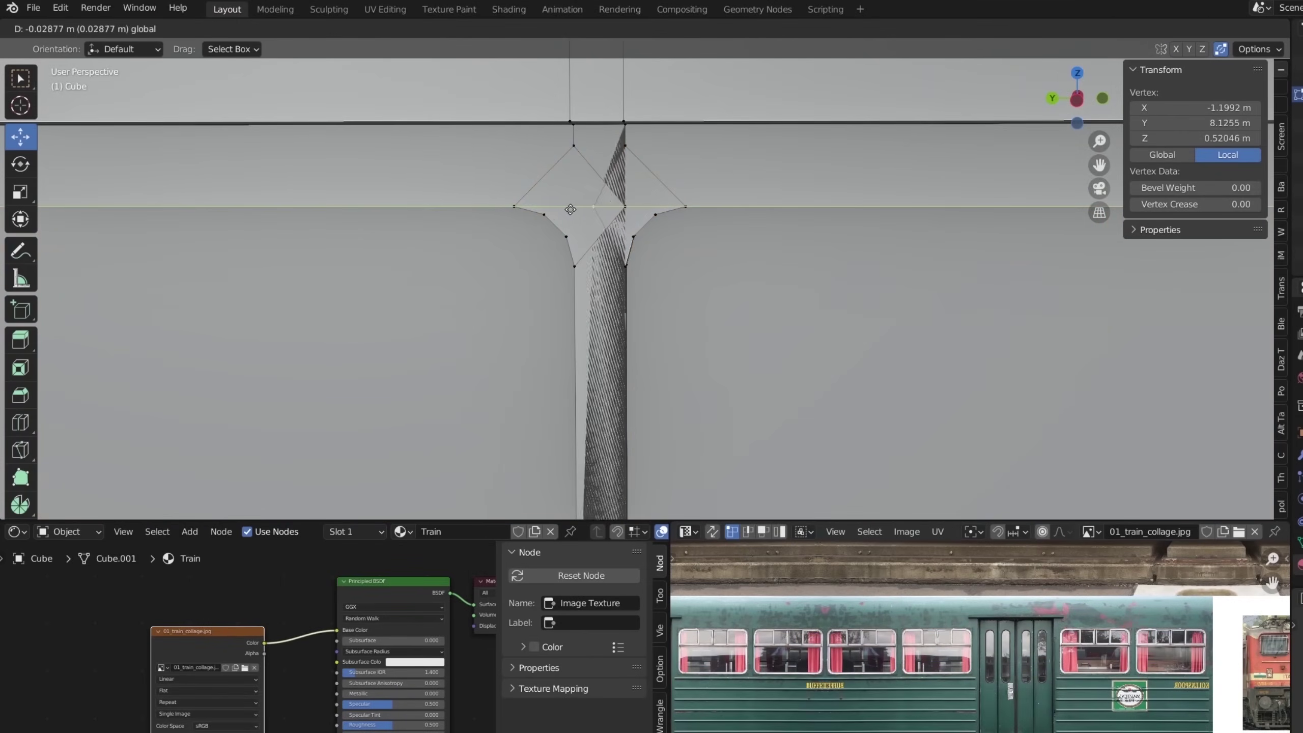
{"action": "key", "text": "Return"}
{"action": "key", "text": "g"}
{"action": "left_click", "coordinate": [605, 204]}
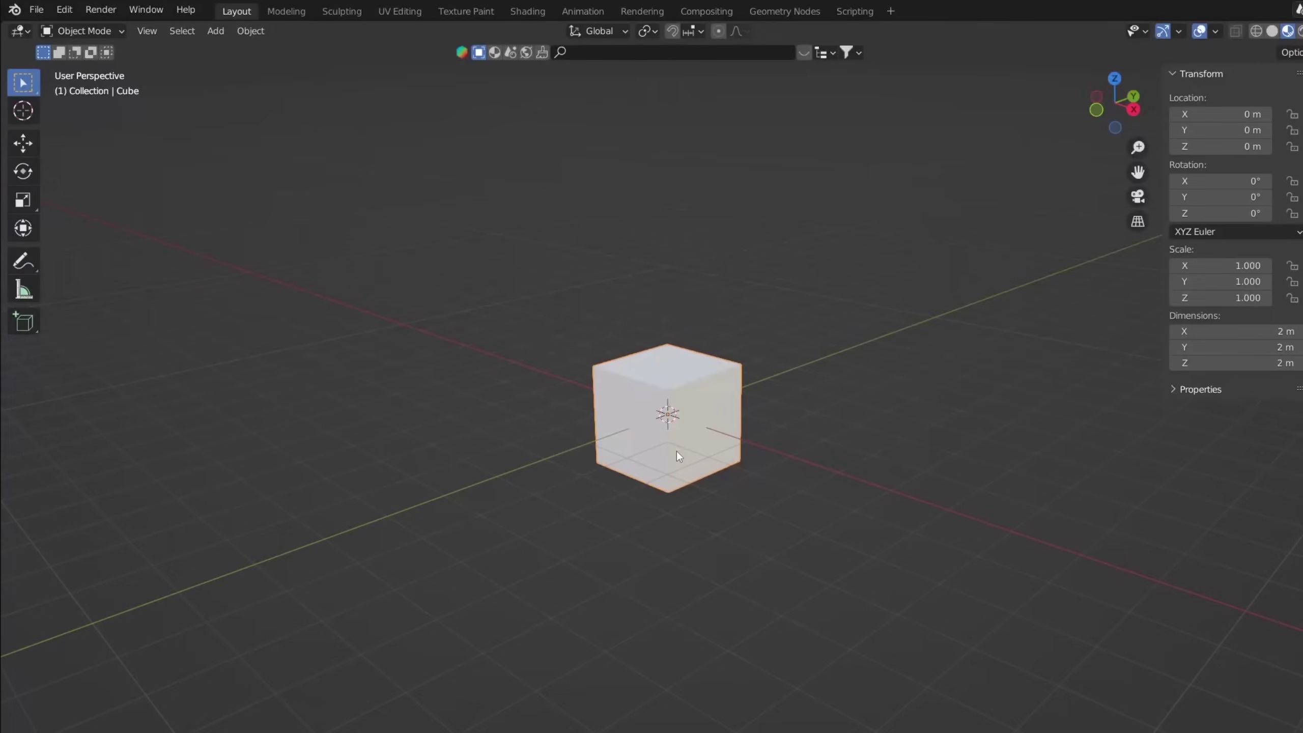
Scale the default cube along Y by about 10.175 into a long train-like block.
{"action": "key", "text": "s"}
{"action": "key", "text": "y"}
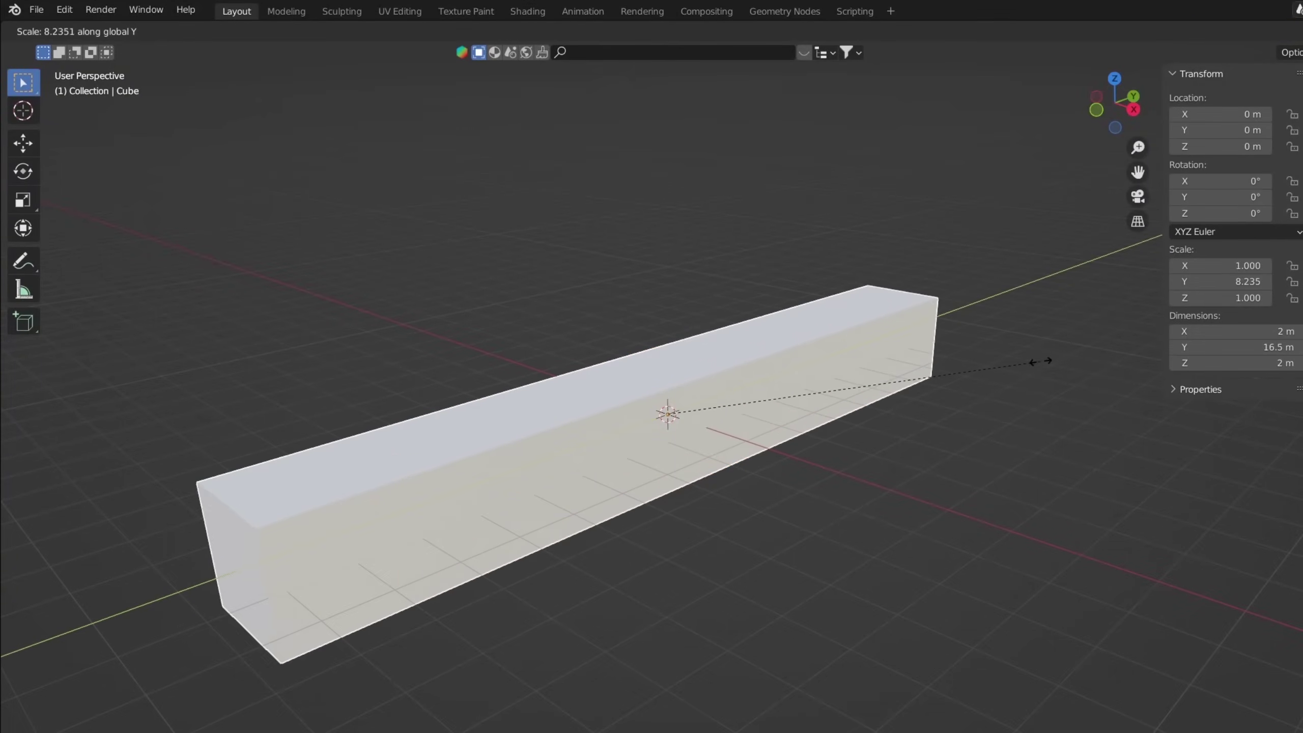
{"action": "left_click", "coordinate": [1128, 343]}
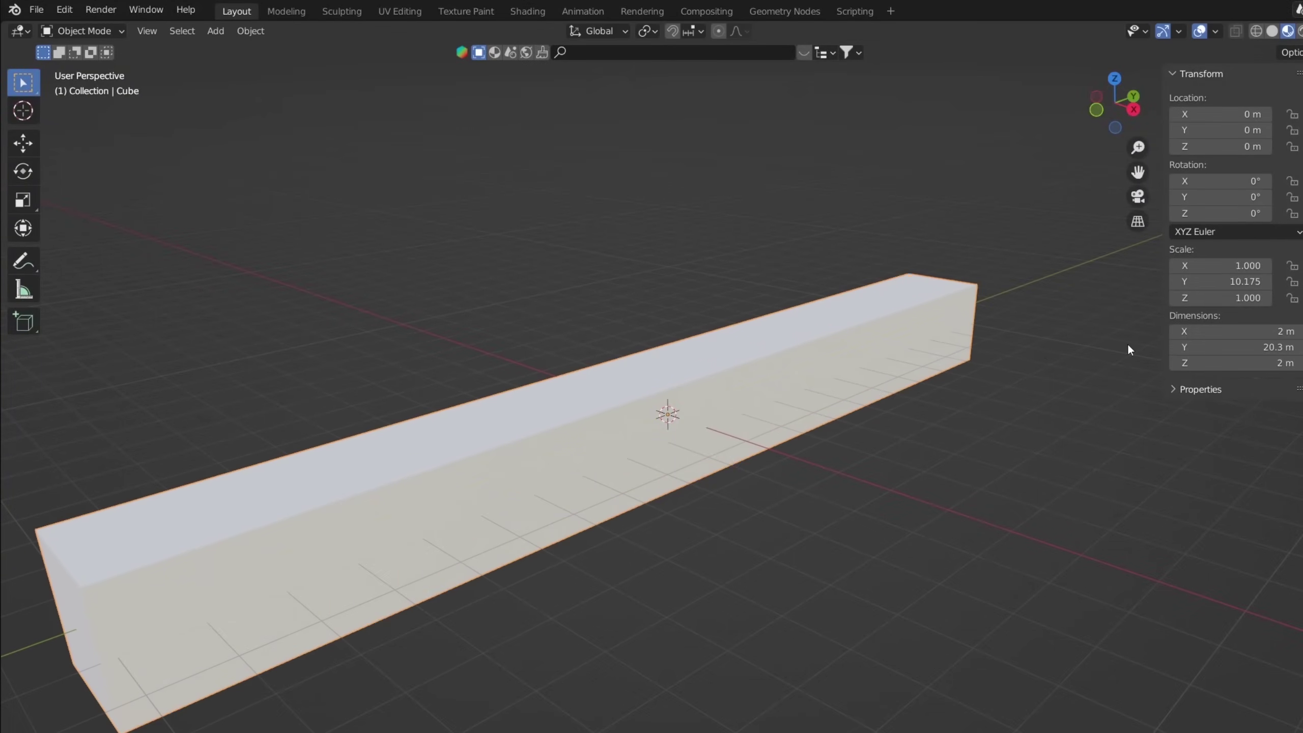
{"action": "scroll", "coordinate": [879, 378], "scroll_direction": "down", "scroll_amount": 1}
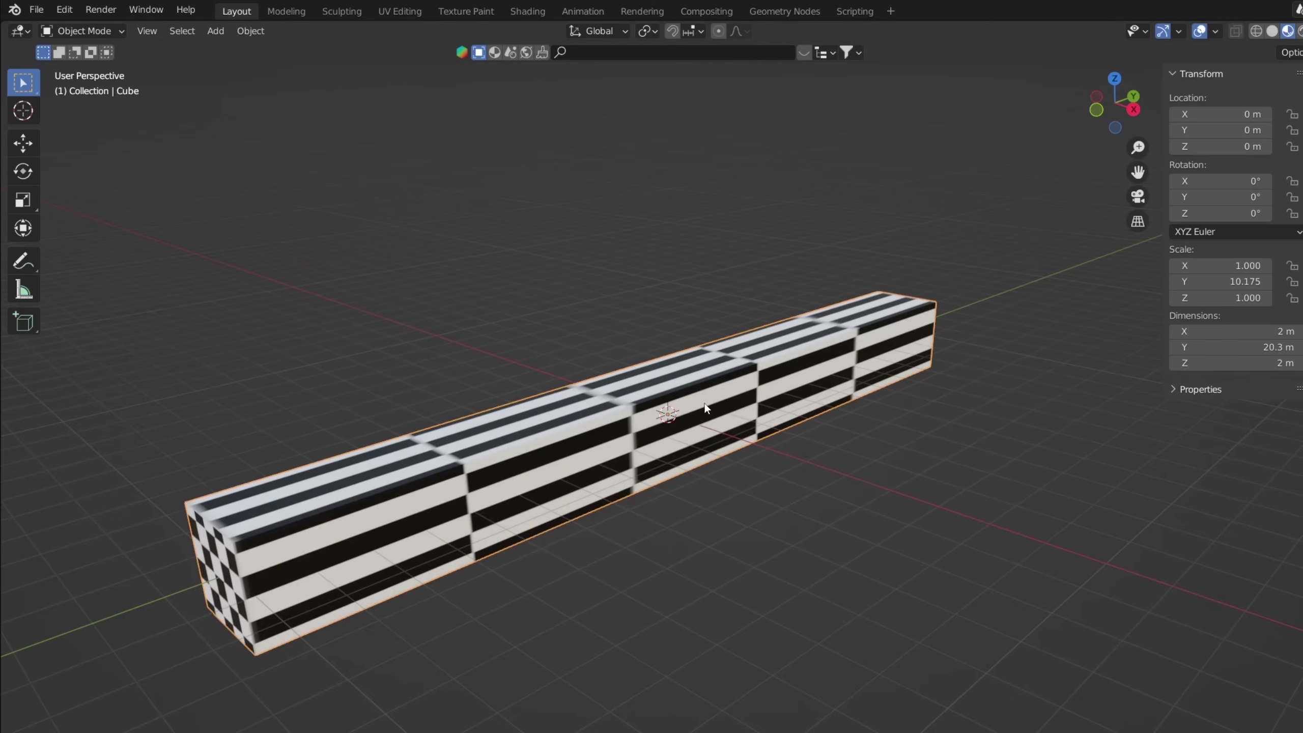
Try bevelling all edges of the stretched checkered block in Edit Mode, and undo the bevel.
{"action": "left_click", "coordinate": [84, 31]}
{"action": "left_click", "coordinate": [76, 67]}
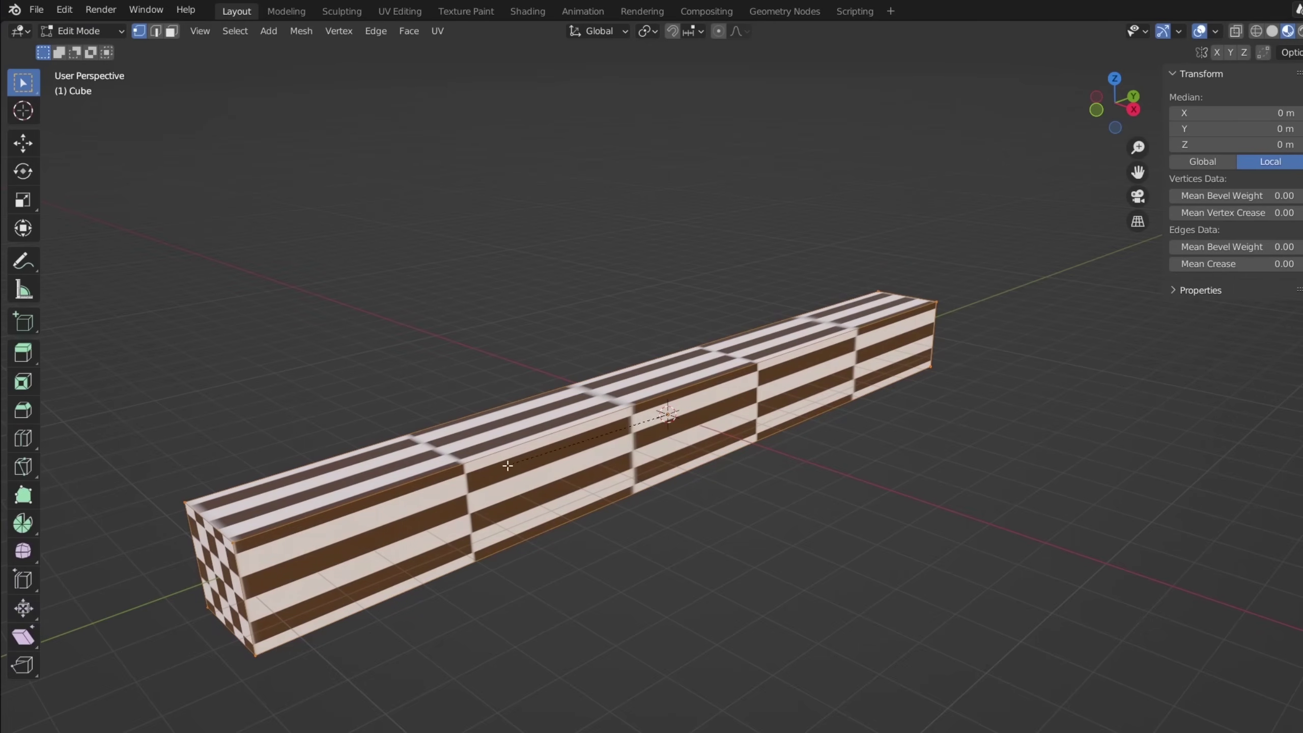
{"action": "left_click", "coordinate": [424, 475]}
{"action": "key", "text": "a"}
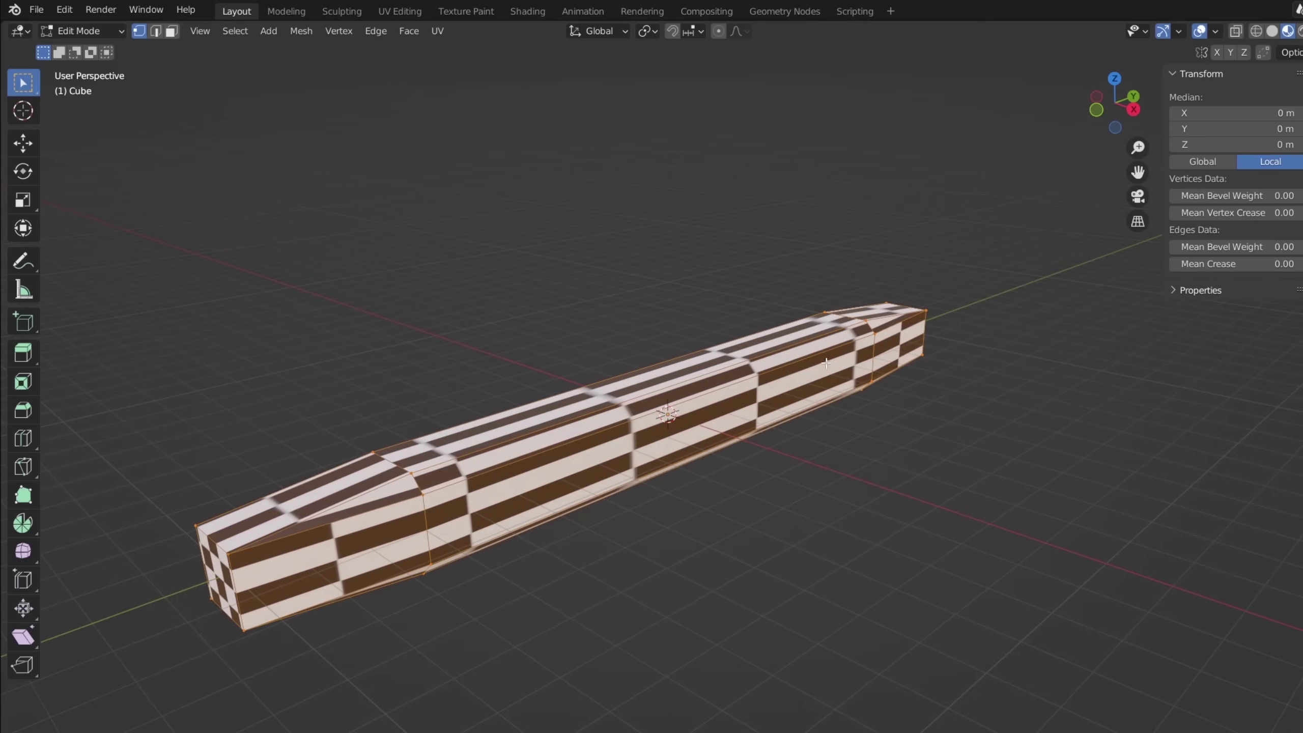
{"action": "key", "text": "ctrl+z"}
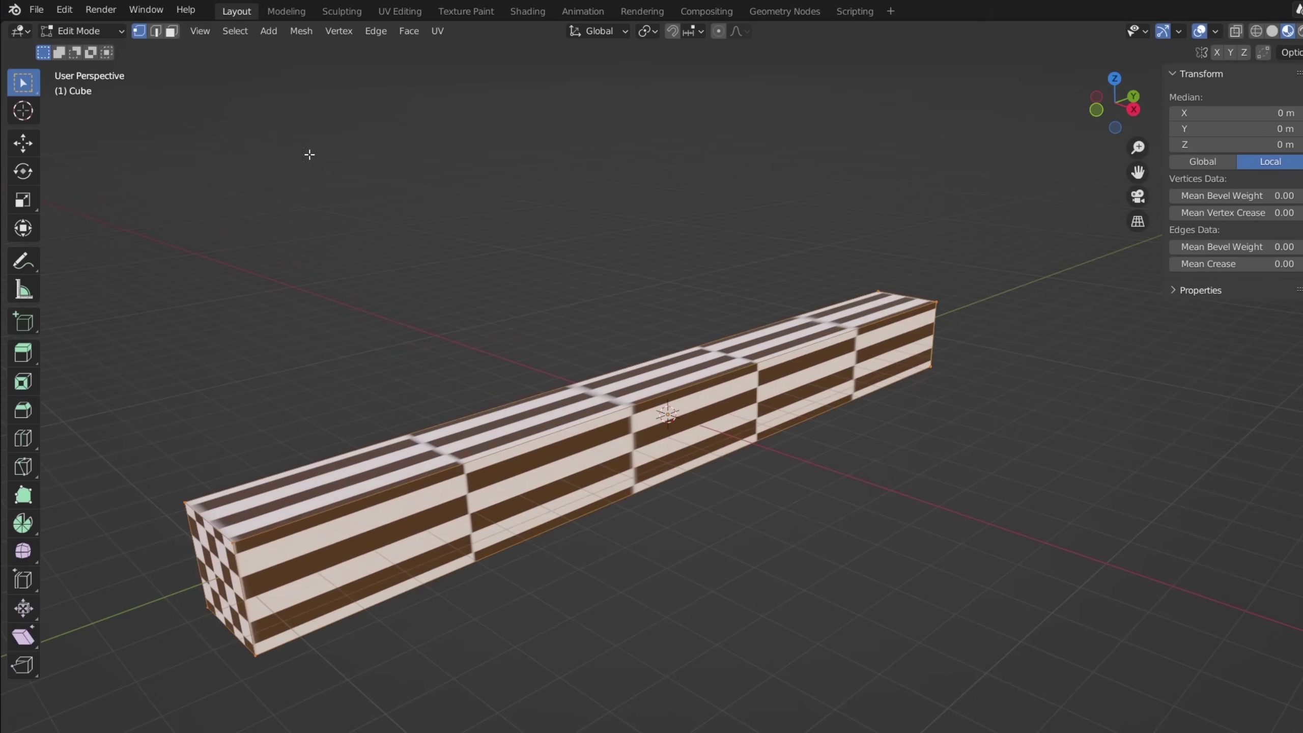
Return the stretched checkered block to Object Mode and apply its scale.
{"action": "left_click", "coordinate": [103, 31]}
{"action": "left_click", "coordinate": [110, 51]}
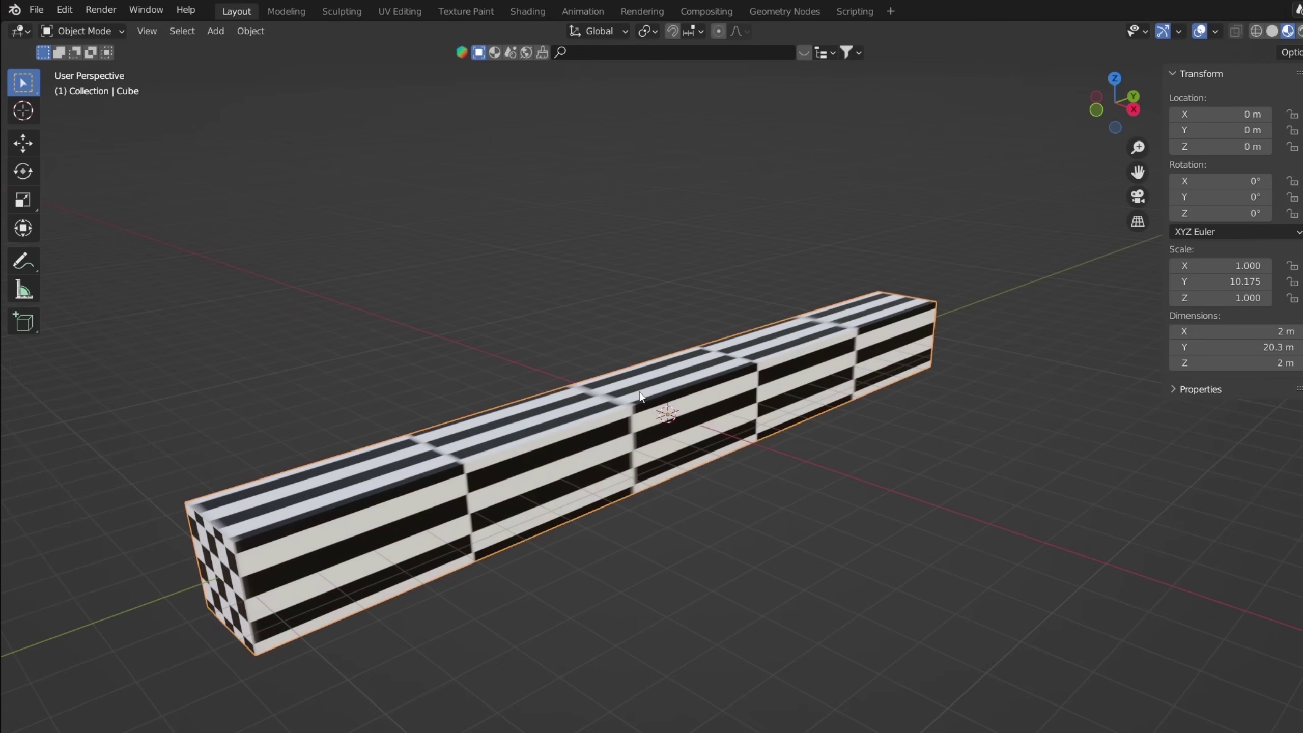
{"action": "key", "text": "ctrl+a"}
{"action": "left_click", "coordinate": [639, 391]}
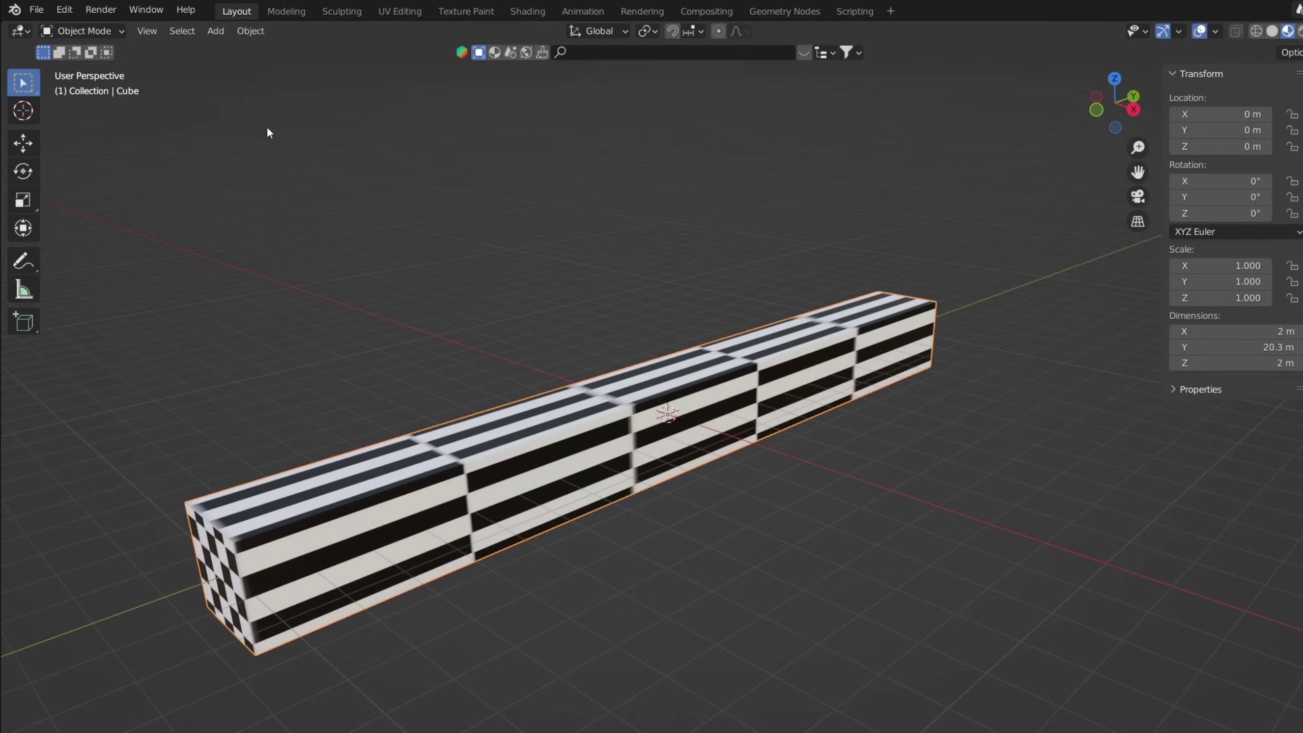
Remap the block's UVs with Cube Projection in Edit Mode and bevel all its edges.
{"action": "left_click", "coordinate": [119, 32]}
{"action": "left_click", "coordinate": [103, 67]}
{"action": "key", "text": "u"}
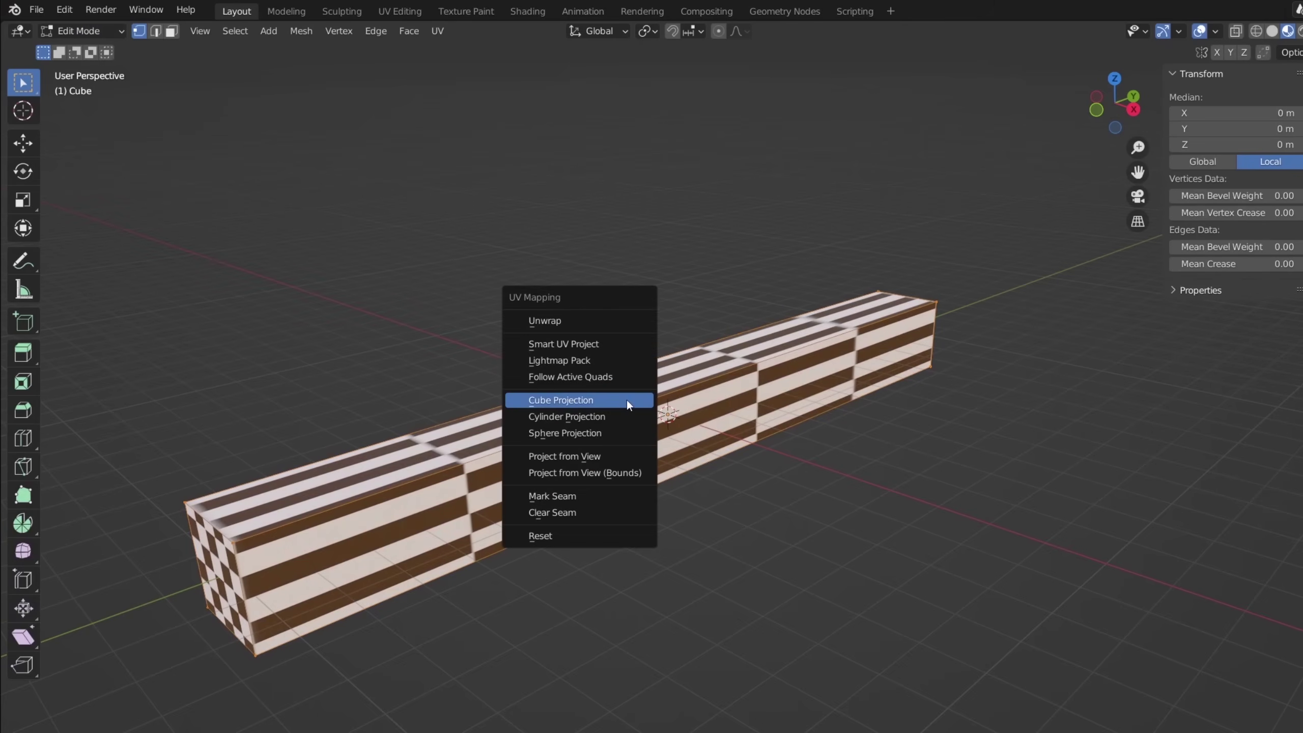
{"action": "left_click", "coordinate": [627, 399]}
{"action": "key", "text": "ctrl+b"}
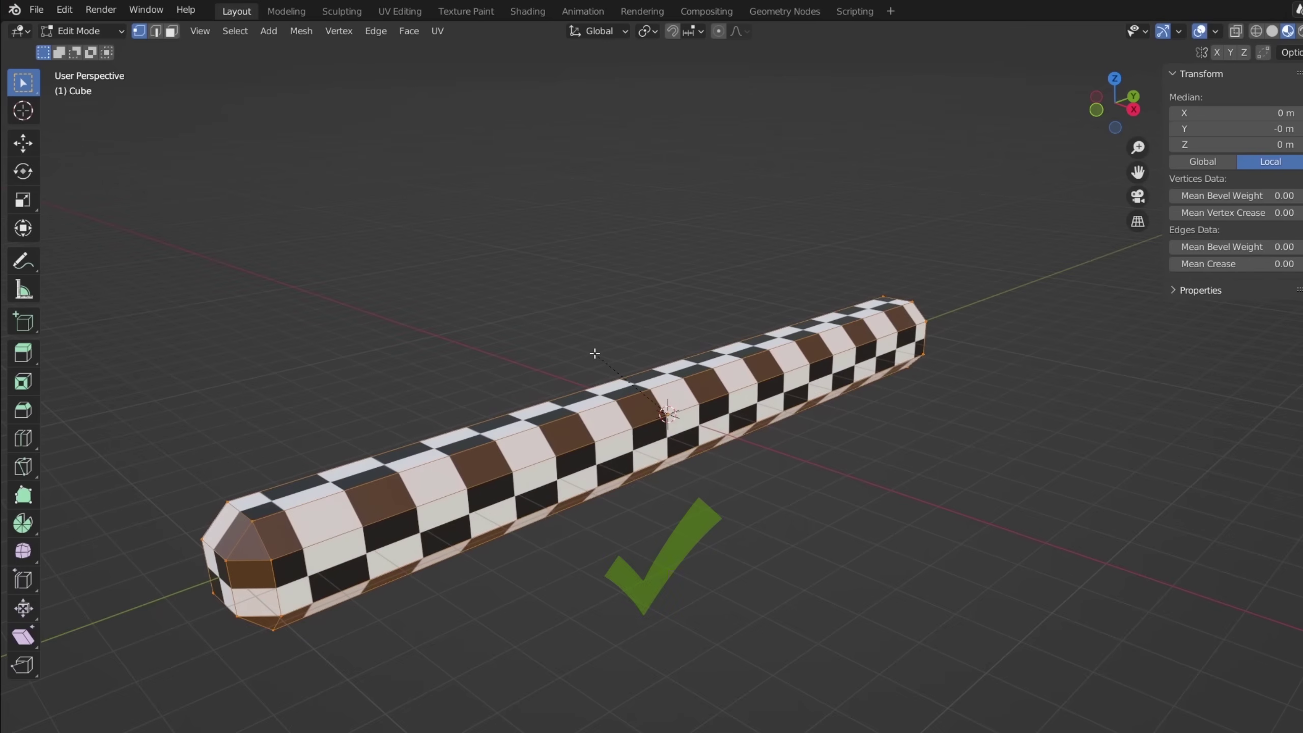
{"action": "left_click", "coordinate": [595, 353]}
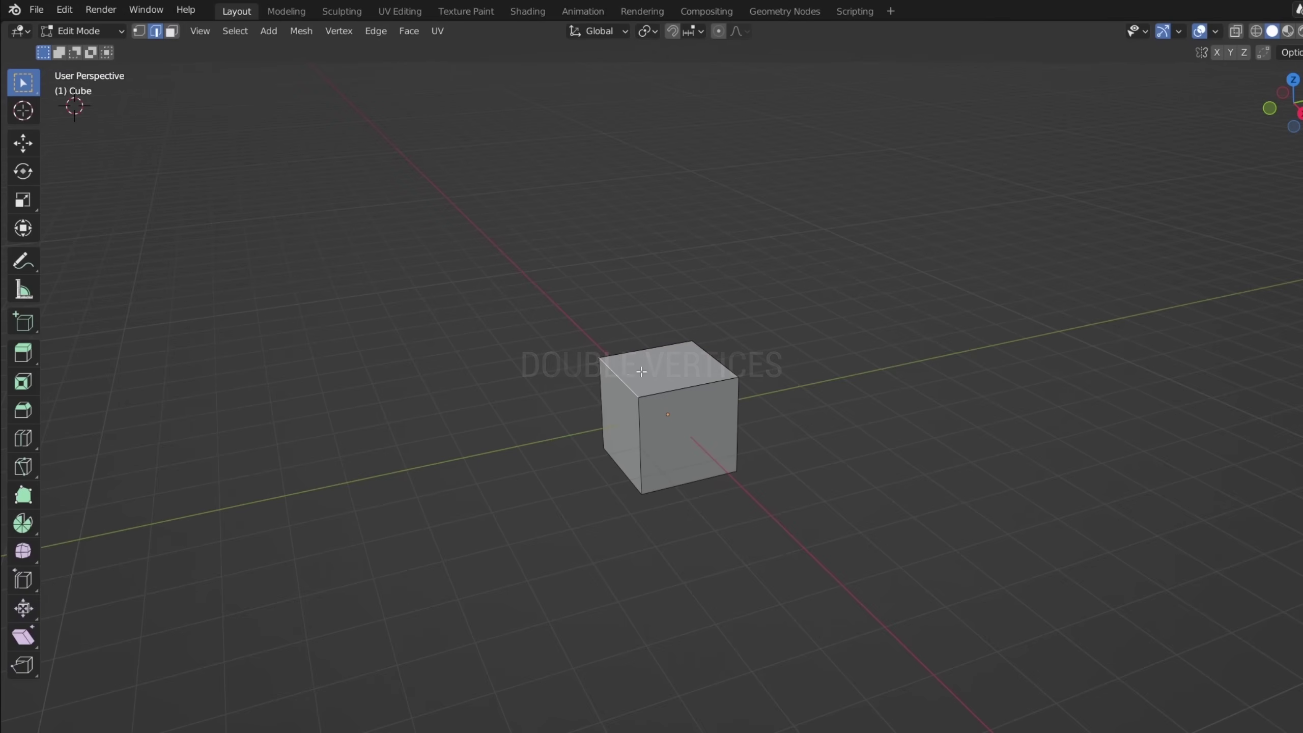
Try to bevel the top edge of the cube's narrow side in edge select mode.
{"action": "left_click", "coordinate": [641, 371]}
{"action": "key", "text": "ctrl+b"}
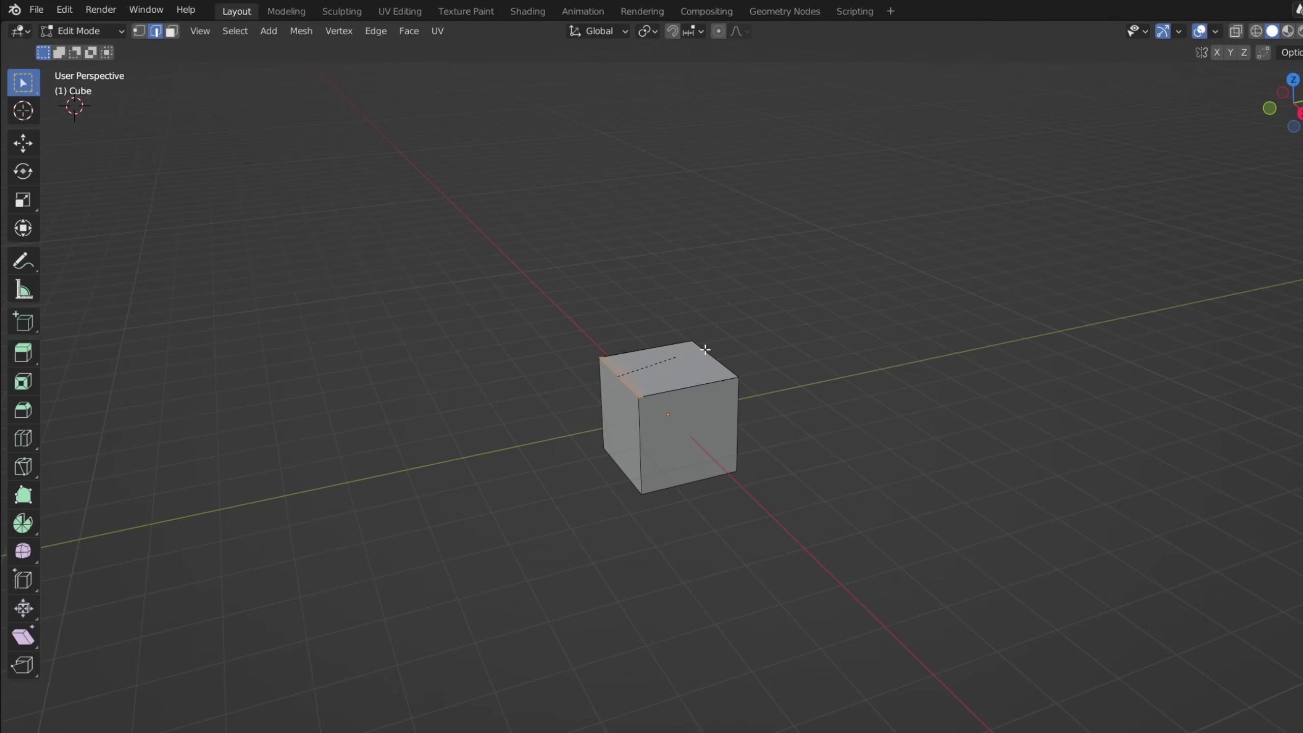
{"action": "left_click", "coordinate": [722, 342]}
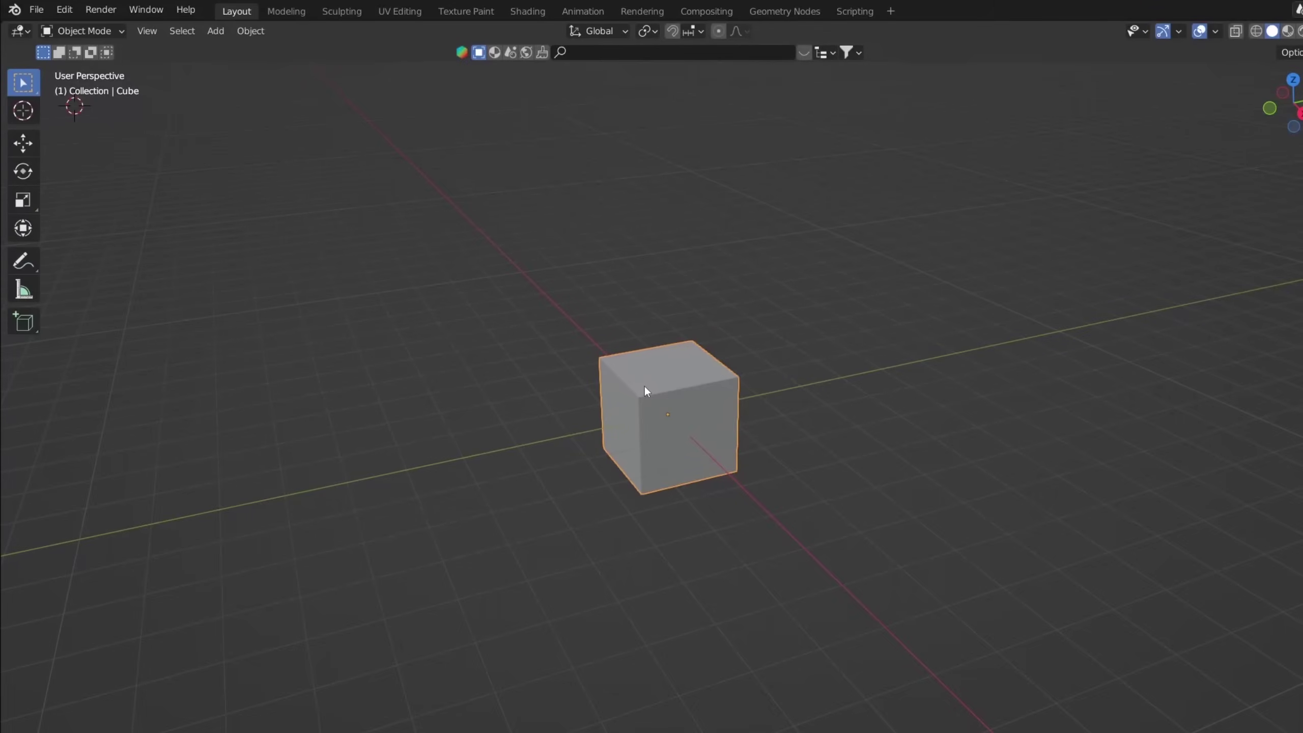
Extrude the cube's top face upward but cancel the move, and try bevelling one of its top edges.
{"action": "key", "text": "Tab"}
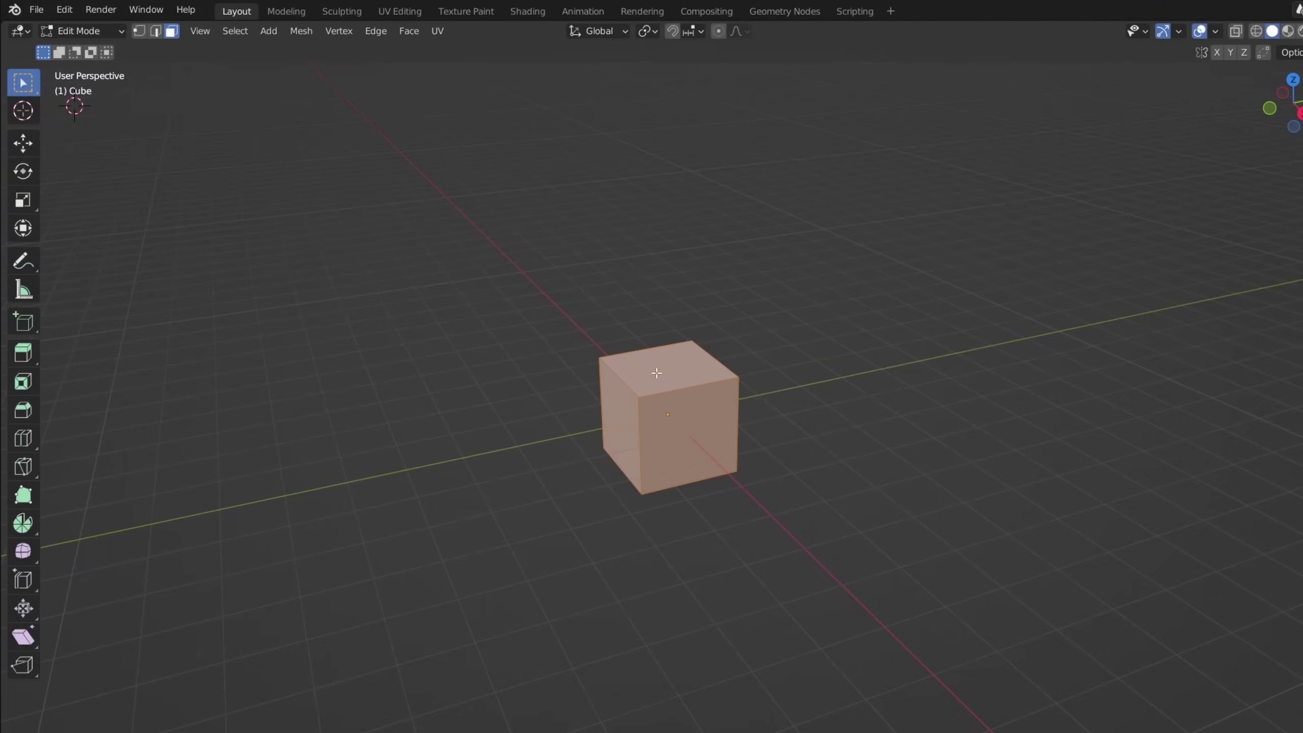
{"action": "key", "text": "3"}
{"action": "left_click", "coordinate": [656, 373]}
{"action": "key", "text": "e"}
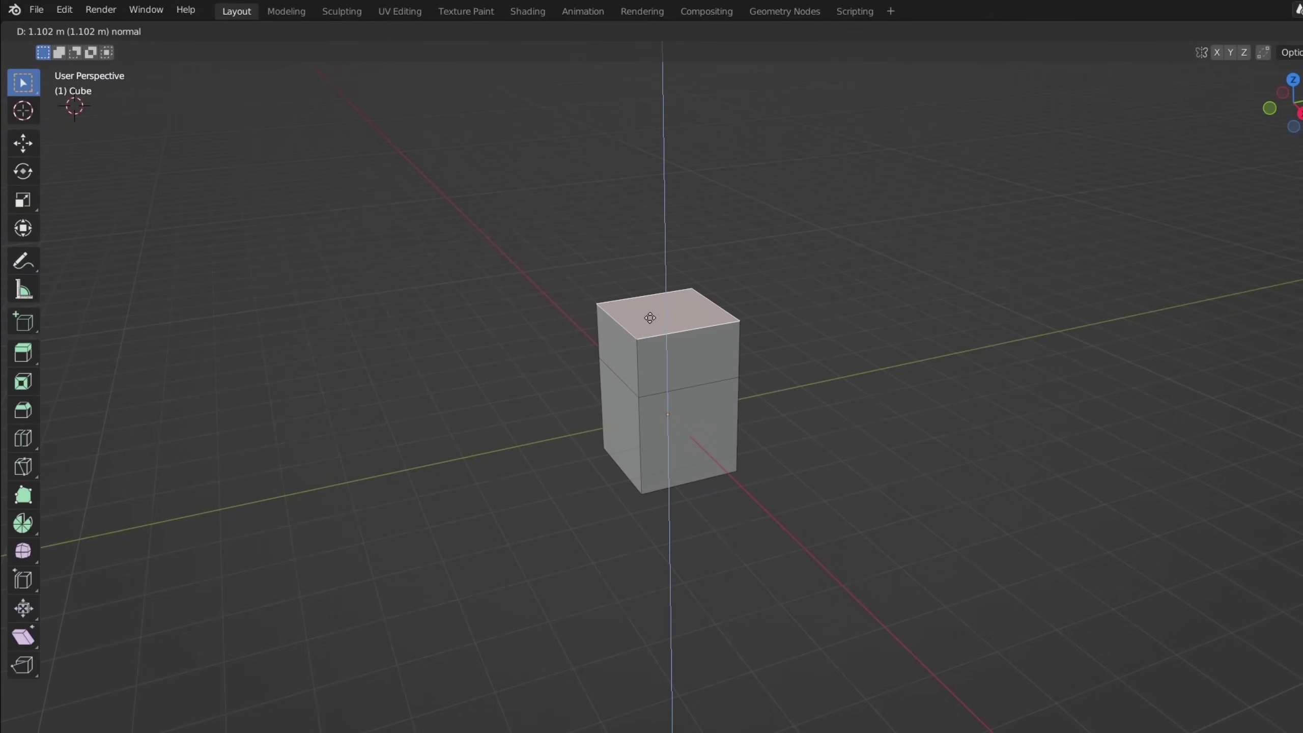
{"action": "key", "text": "Escape"}
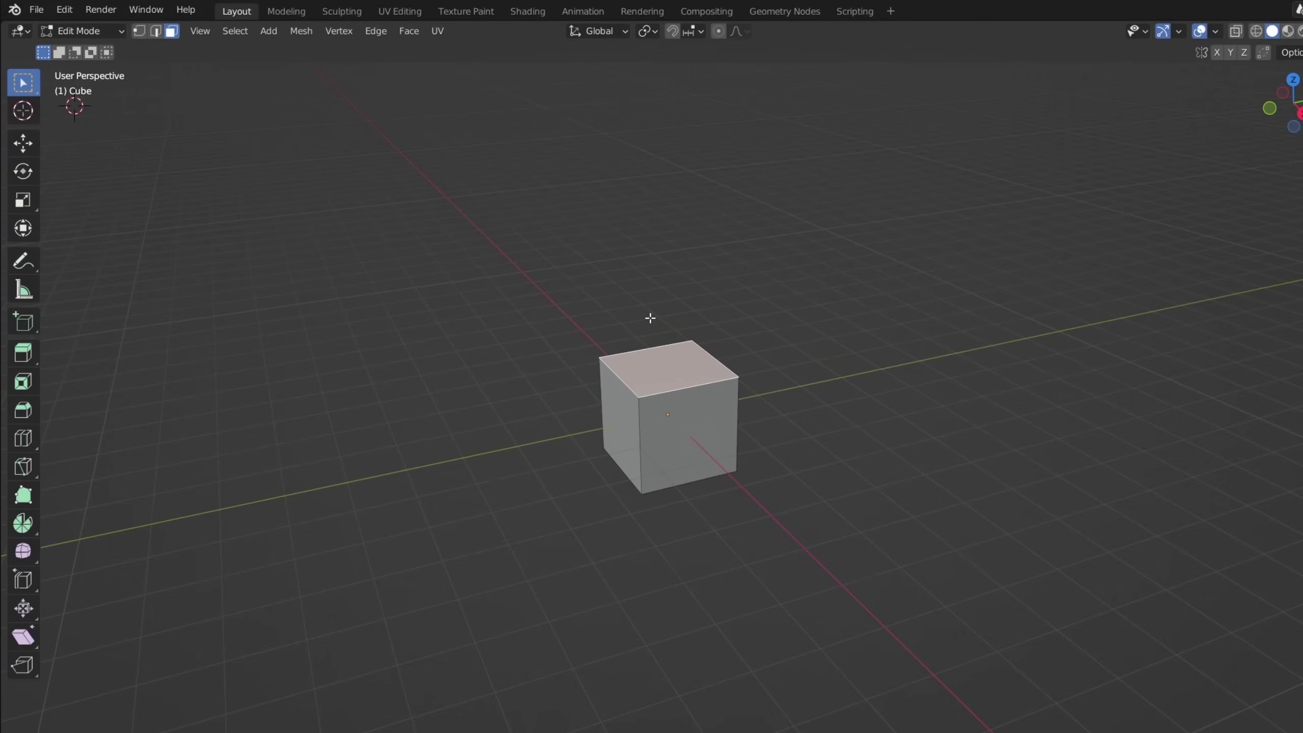
{"action": "left_click", "coordinate": [155, 31]}
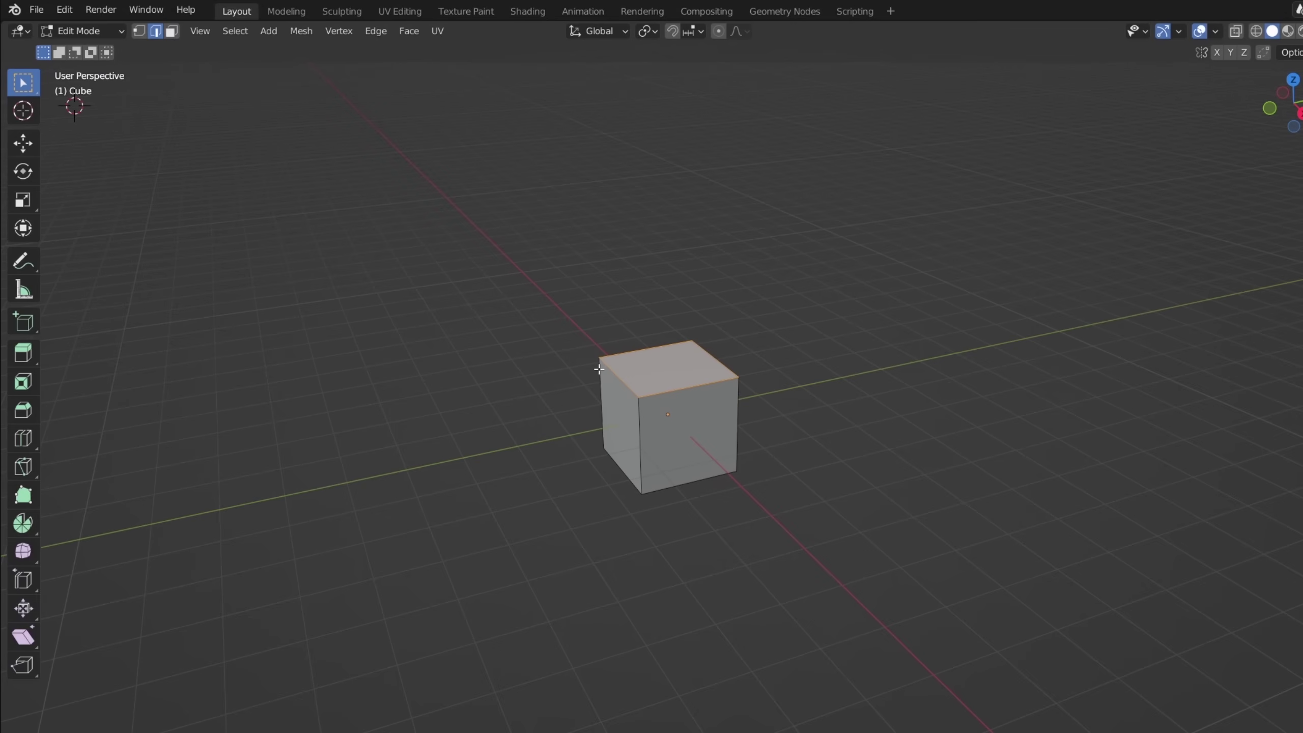
{"action": "mouse_move", "coordinate": [615, 376]}
{"action": "left_mouse_down"}
{"action": "mouse_move", "coordinate": [758, 339]}
{"action": "mouse_move", "coordinate": [659, 363]}
{"action": "mouse_move", "coordinate": [721, 343]}
{"action": "left_mouse_up"}
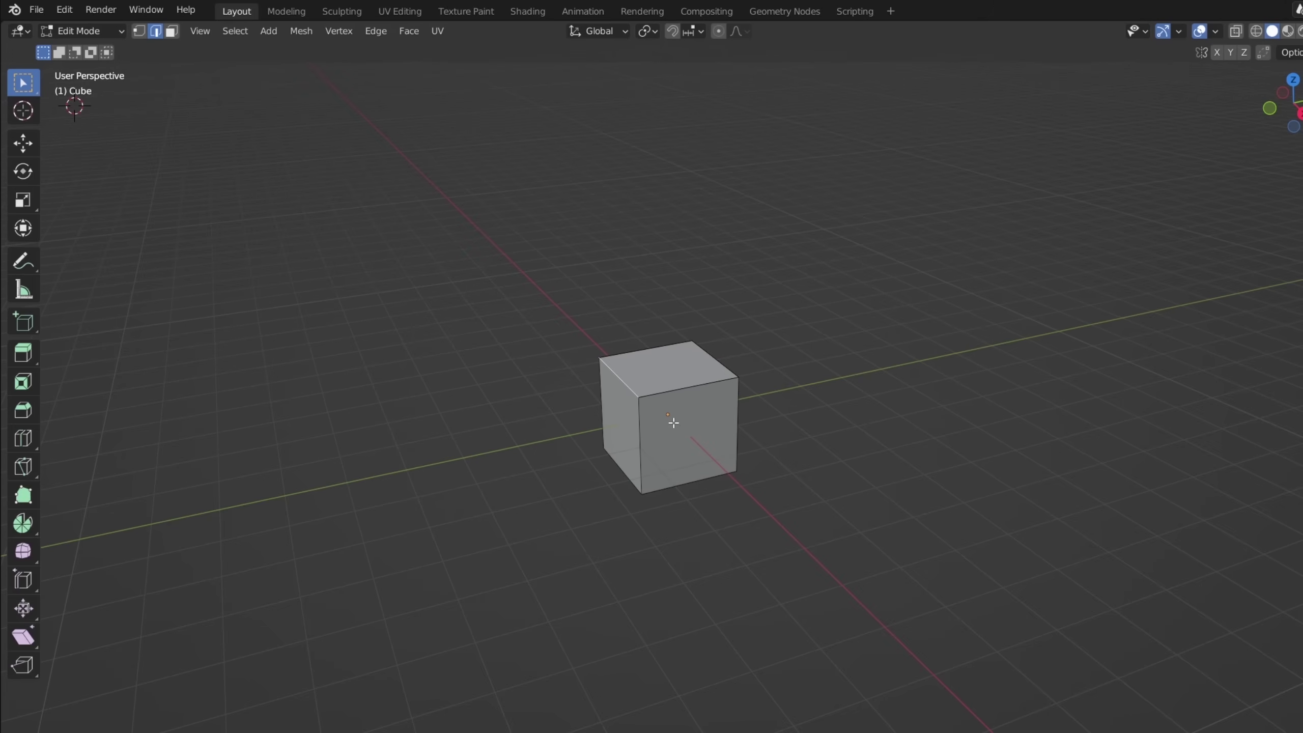
Select the whole cube mesh and remove its double vertices with Merge by Distance.
{"action": "key", "text": "a"}
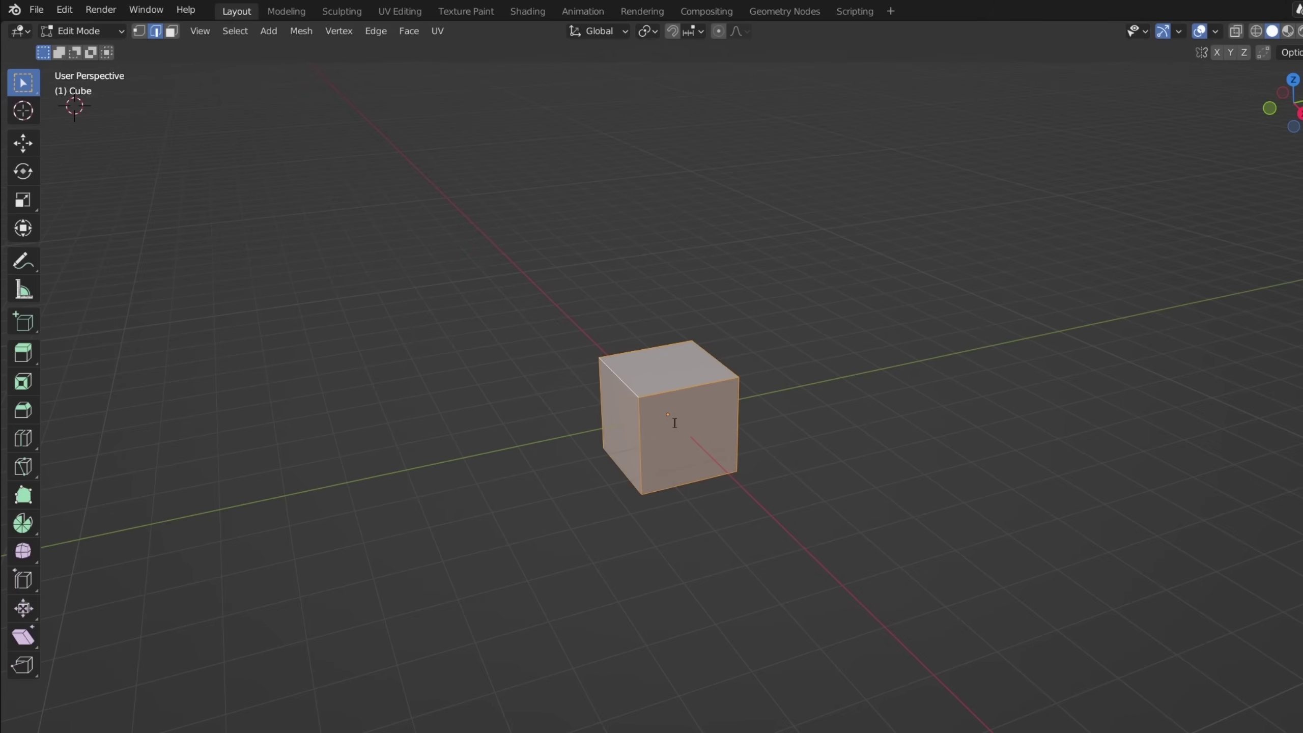
{"action": "key", "text": "F3"}
{"action": "type", "text": "merg"}
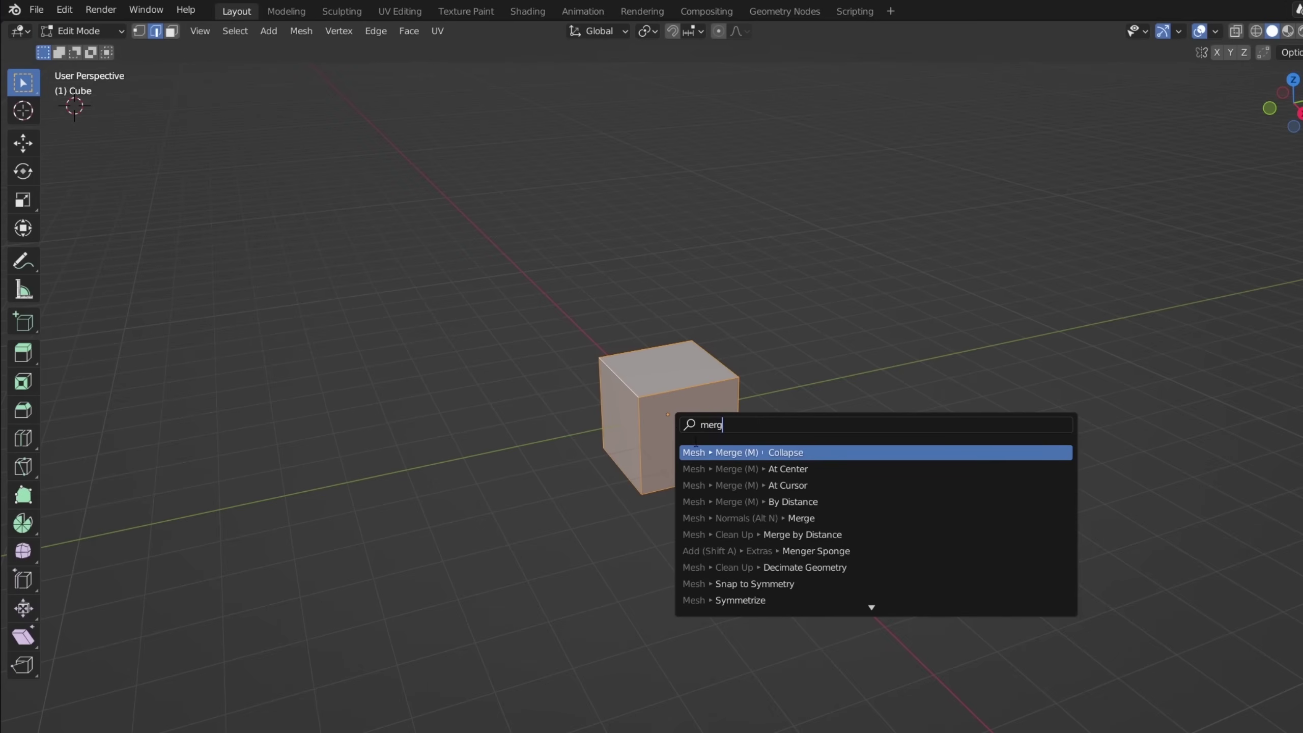
{"action": "left_click", "coordinate": [778, 496]}
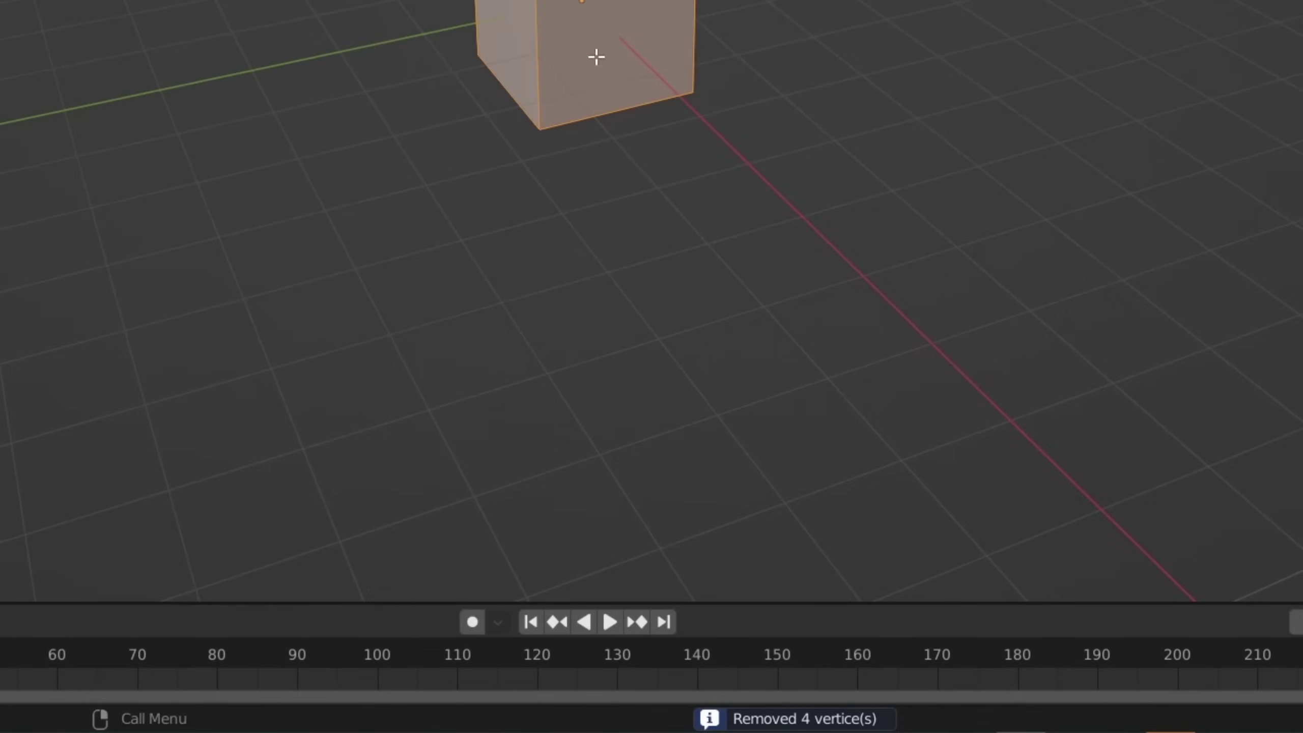
Bevel one top edge of the cleaned cube with several segments.
{"action": "left_click", "coordinate": [629, 384]}
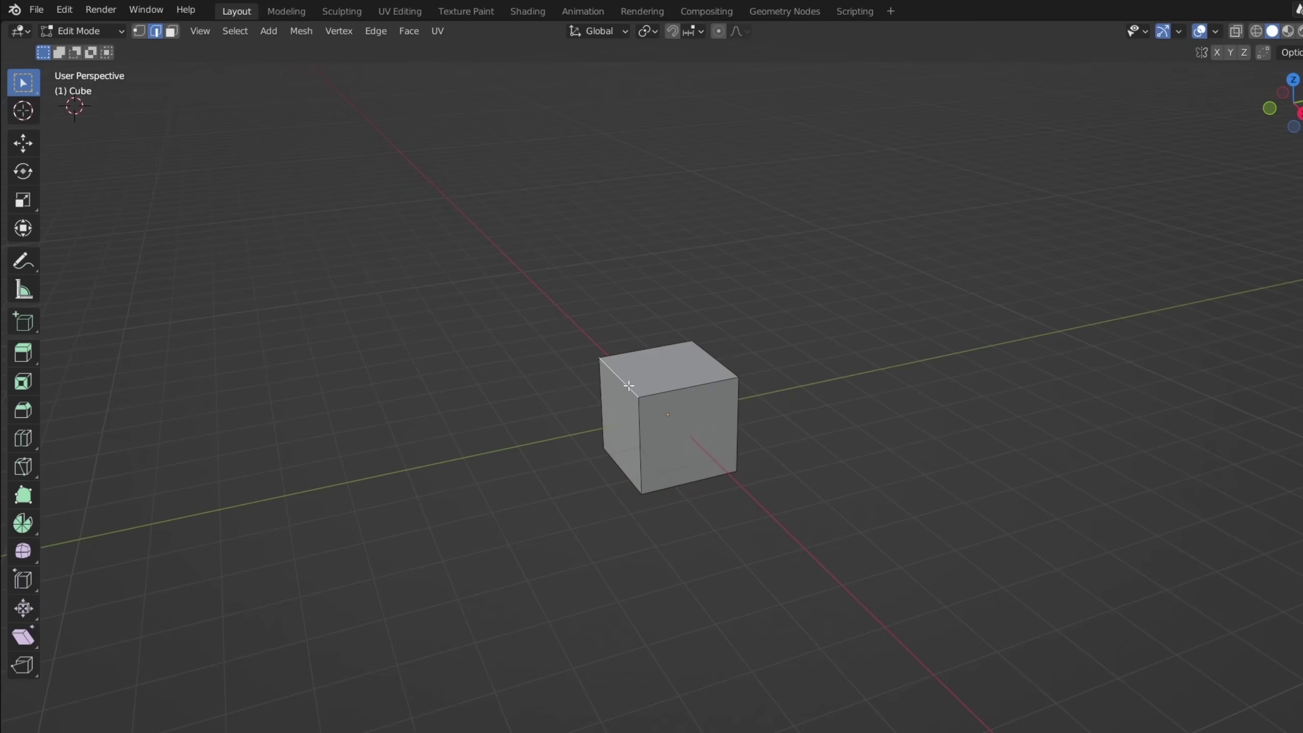
{"action": "key", "text": "ctrl+b"}
{"action": "scroll", "coordinate": [743, 345], "scroll_direction": "up", "scroll_amount": 5}
{"action": "scroll", "coordinate": [746, 343], "scroll_direction": "up", "scroll_amount": 2}
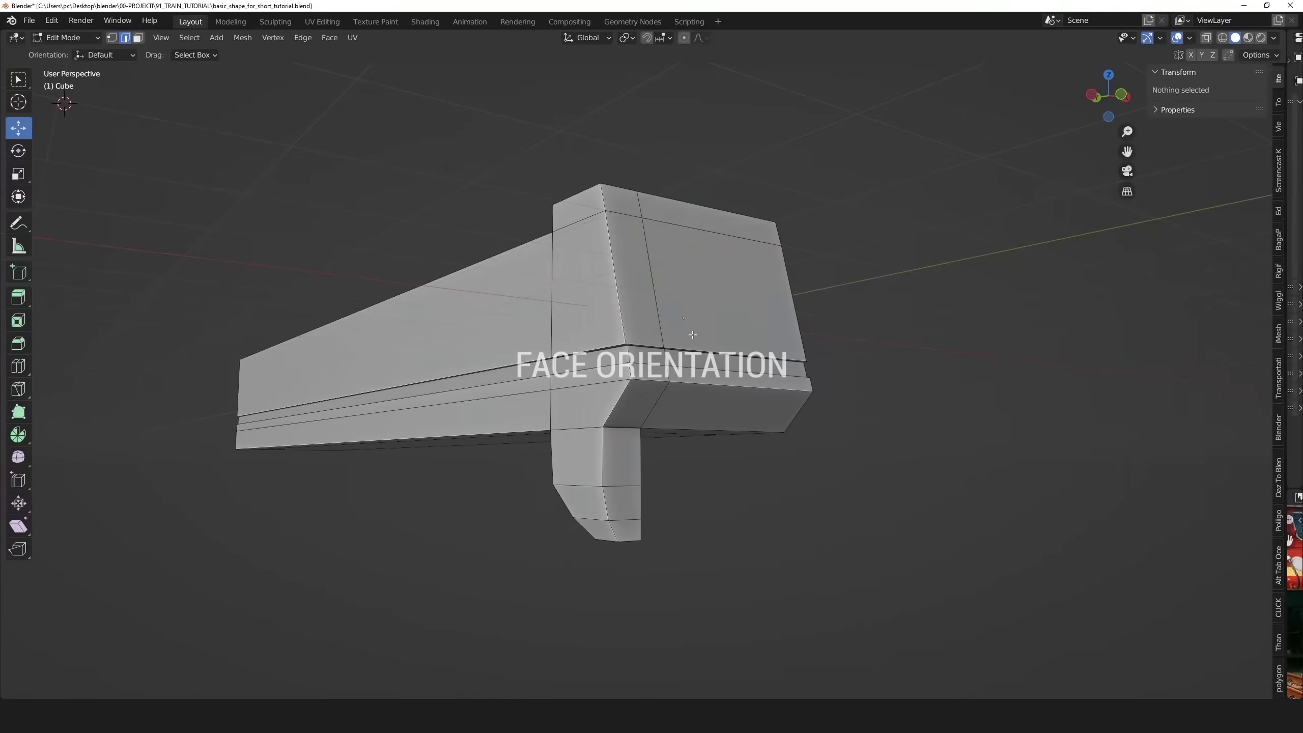
Select the shortest edge path along the train's front corner, from the lower skirt to the roof, and try to bevel it.
{"action": "left_click", "coordinate": [613, 528]}
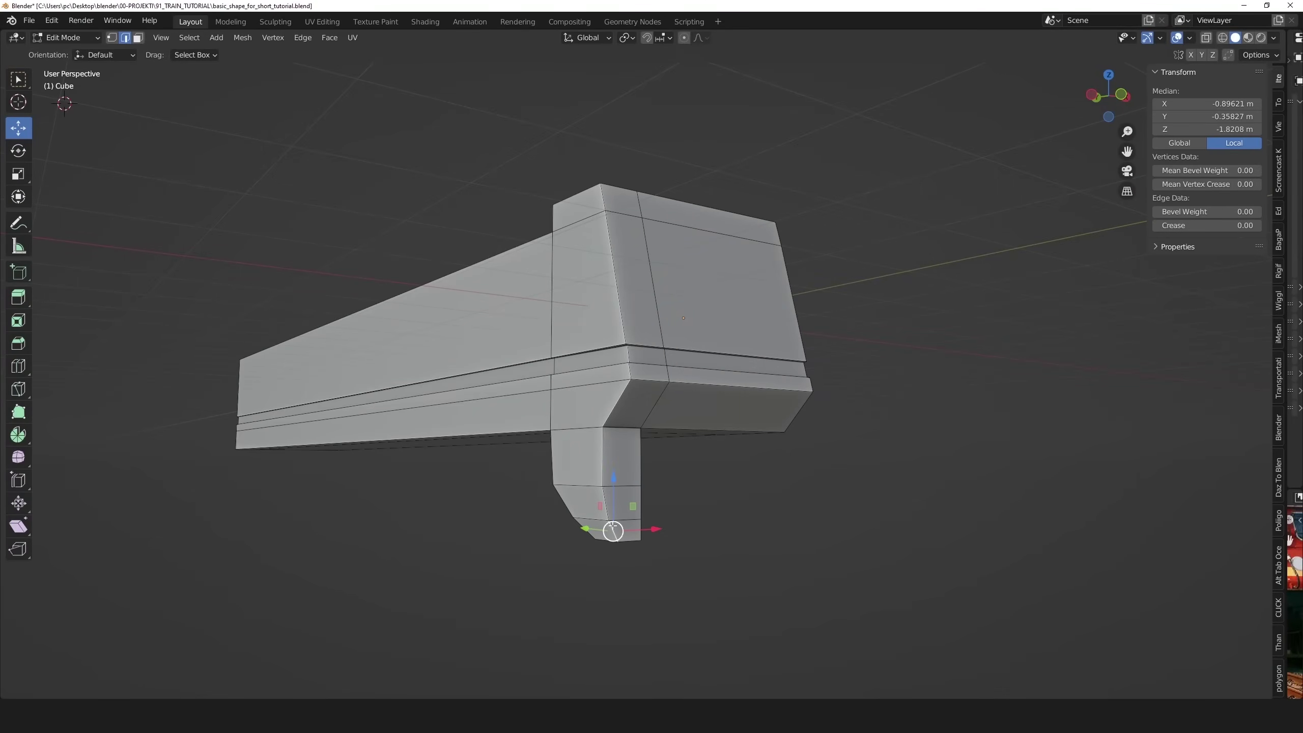
{"action": "left_click", "coordinate": [602, 196], "text": "ctrl"}
{"action": "key", "text": "s"}
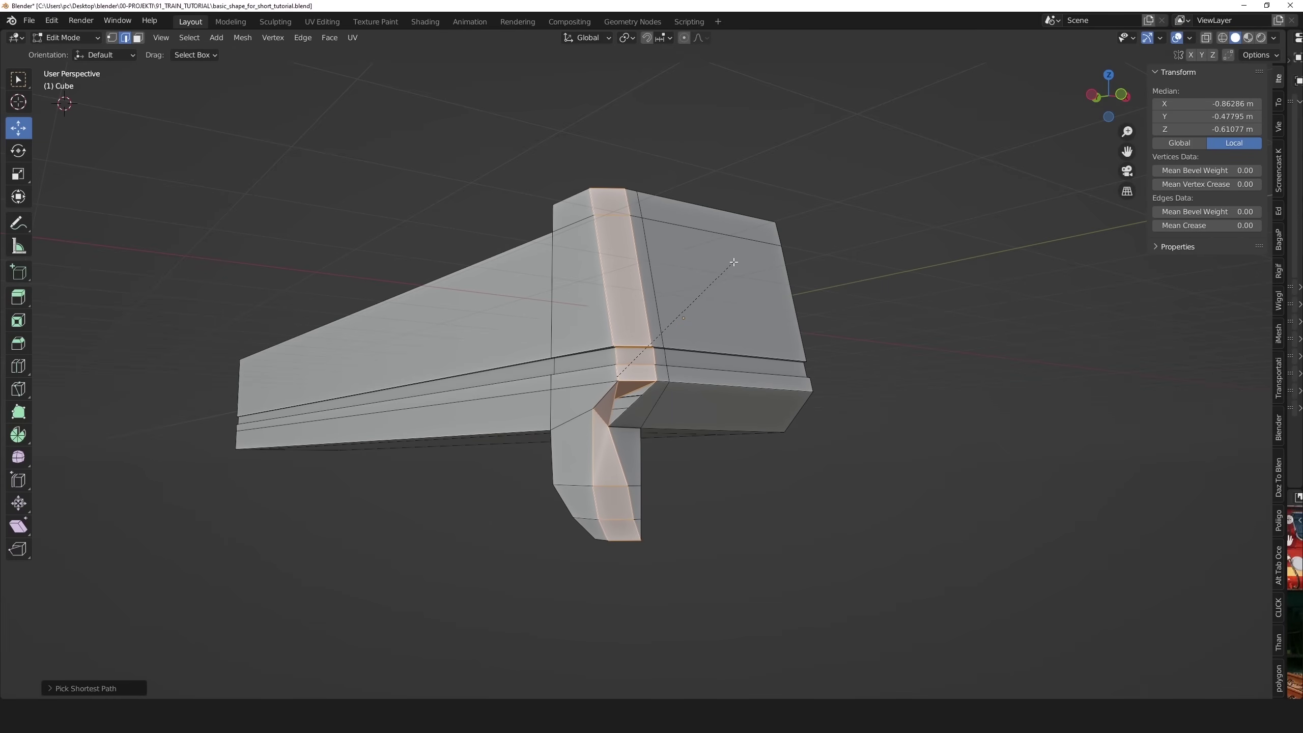
{"action": "key", "text": "0"}
{"action": "key", "text": "Return"}
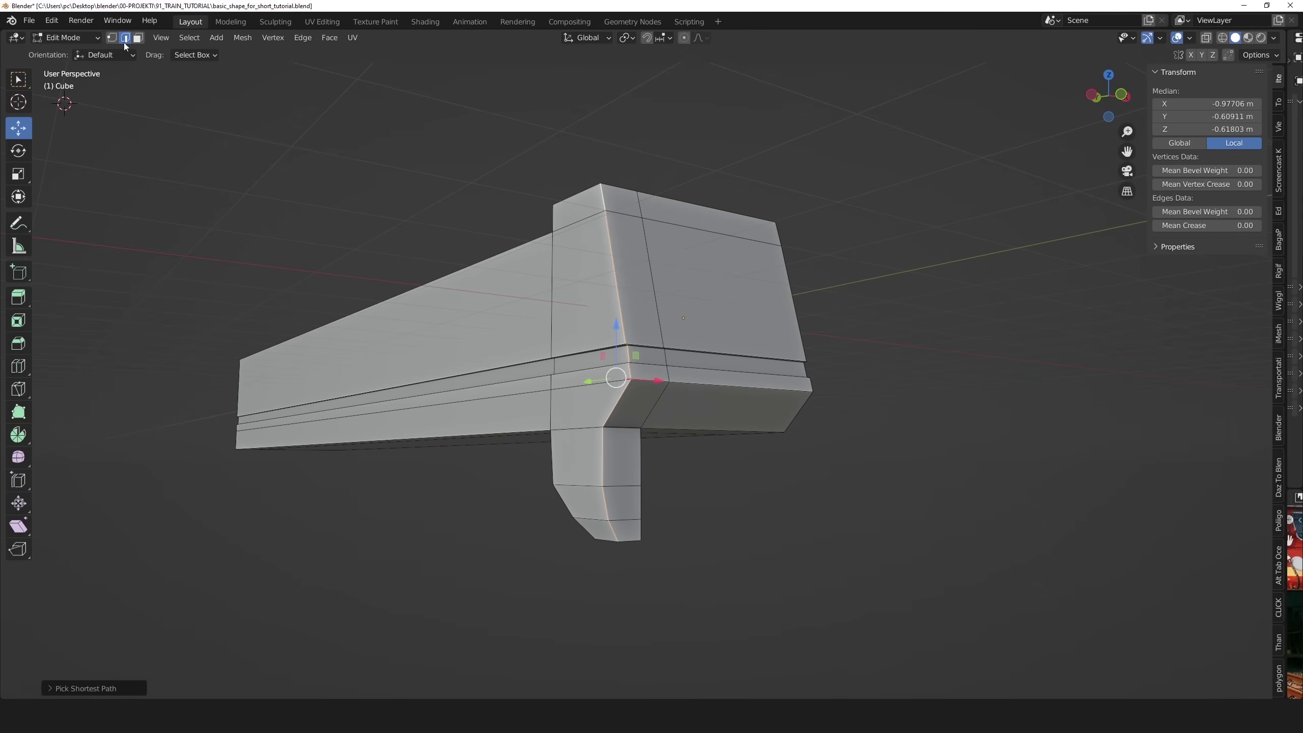
Switch the train body to Object Mode and enable the Face Orientation overlay.
{"action": "left_click", "coordinate": [66, 38]}
{"action": "left_click", "coordinate": [61, 50]}
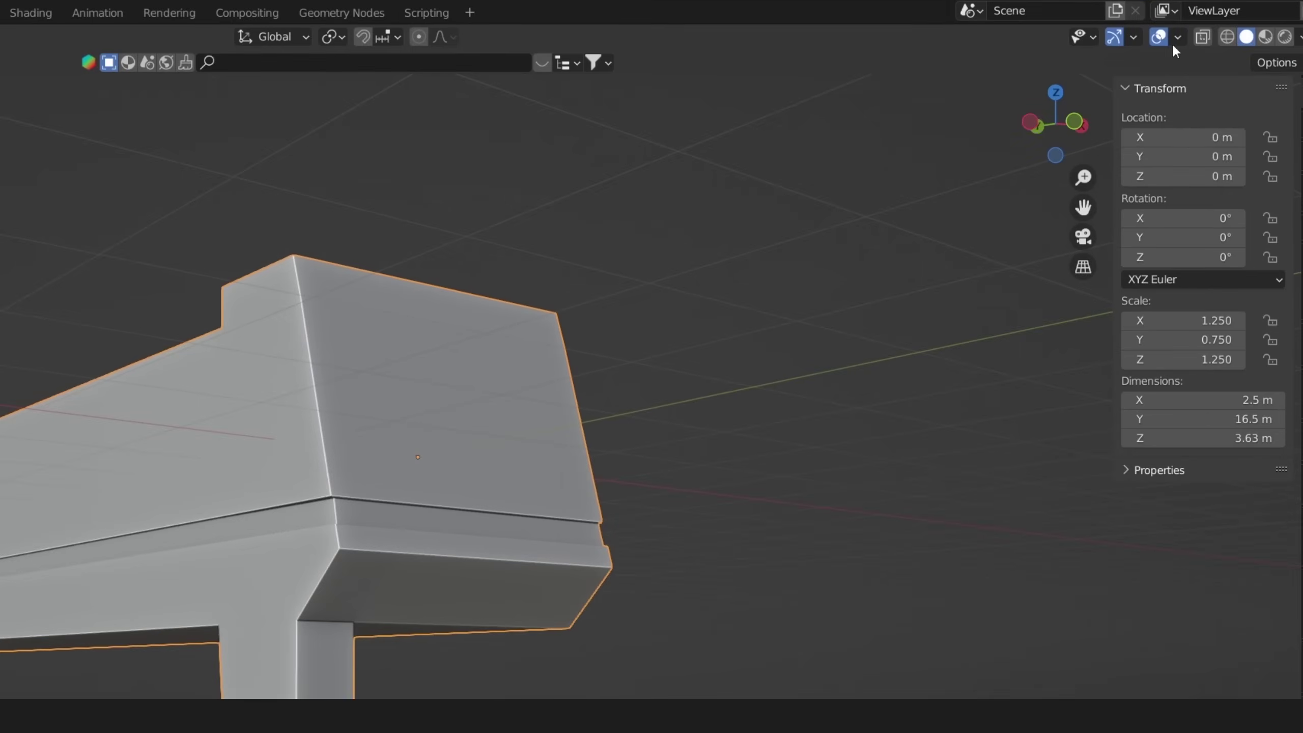
{"action": "left_click", "coordinate": [1179, 38]}
{"action": "left_click", "coordinate": [1091, 390]}
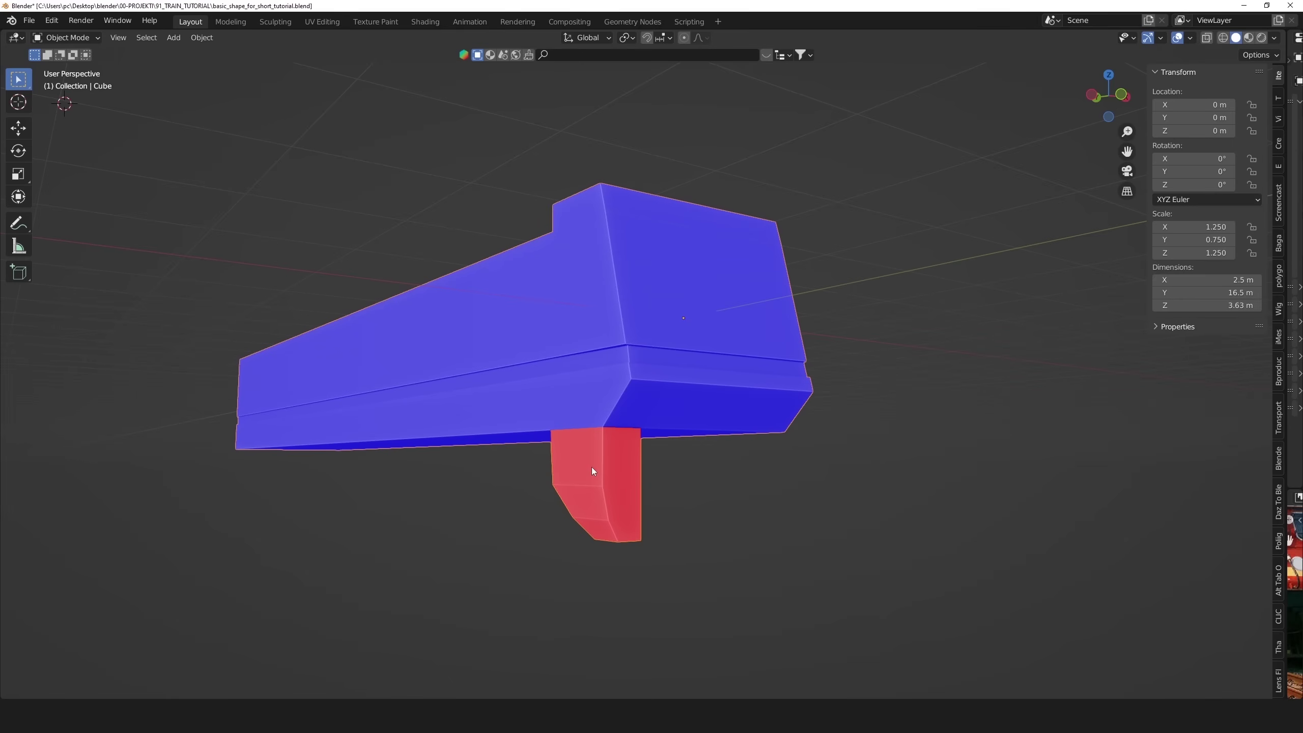
Select the whole train mesh in Edit Mode, run Recalculate Outside on its normals, and undo it.
{"action": "left_click", "coordinate": [67, 37]}
{"action": "left_click", "coordinate": [61, 67]}
{"action": "key", "text": "a"}
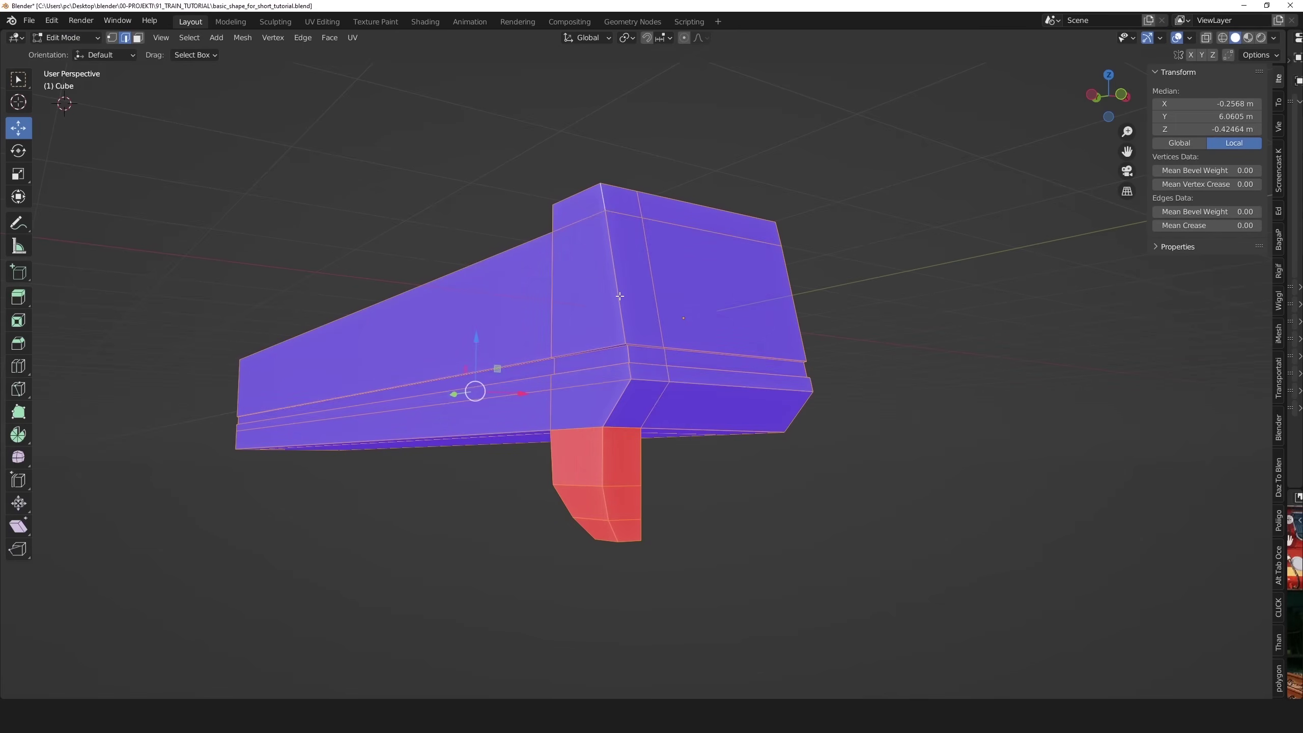
{"action": "key", "text": "F3"}
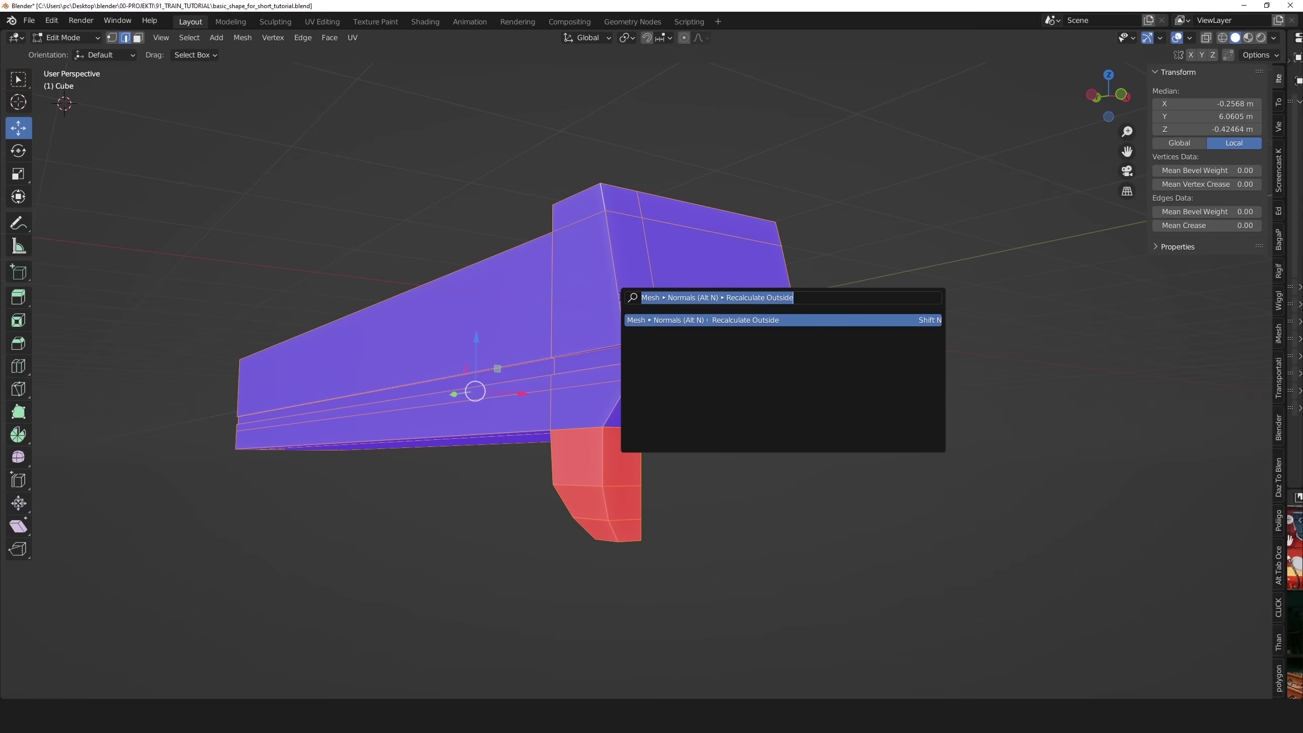
{"action": "type", "text": "reca"}
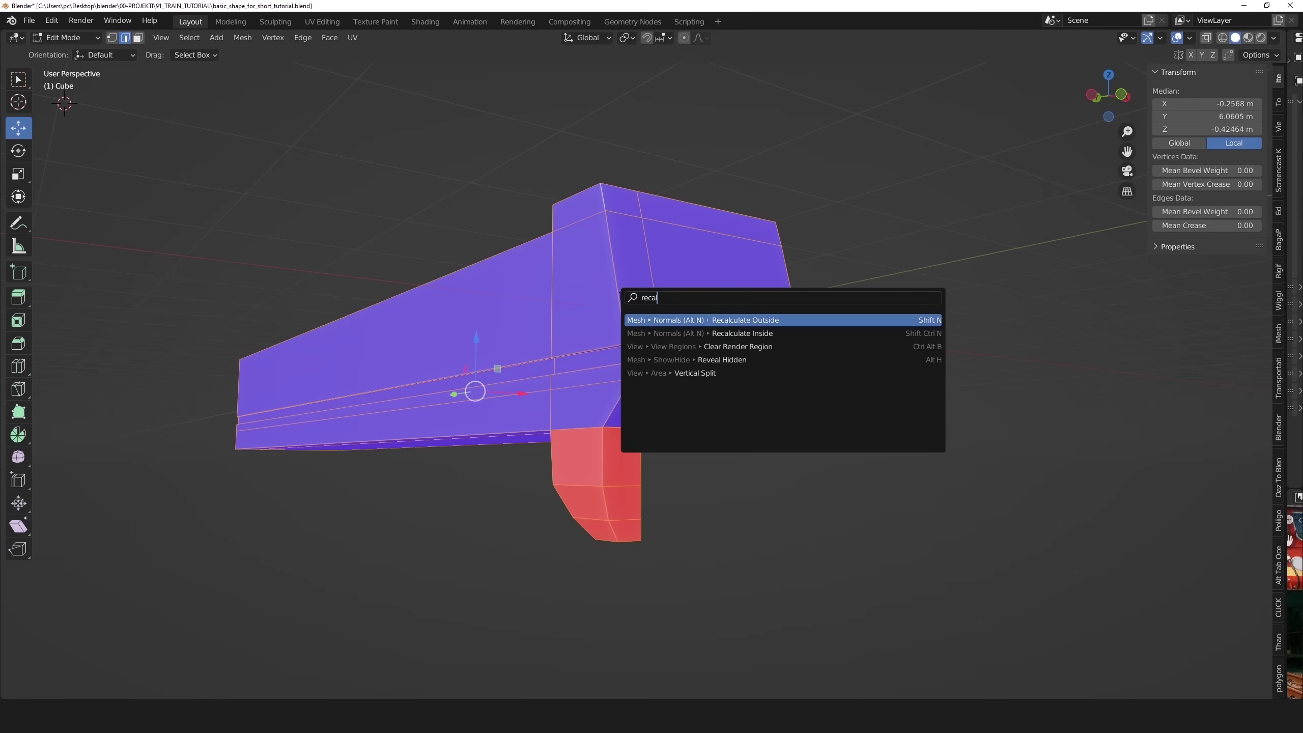
{"action": "left_click", "coordinate": [750, 319]}
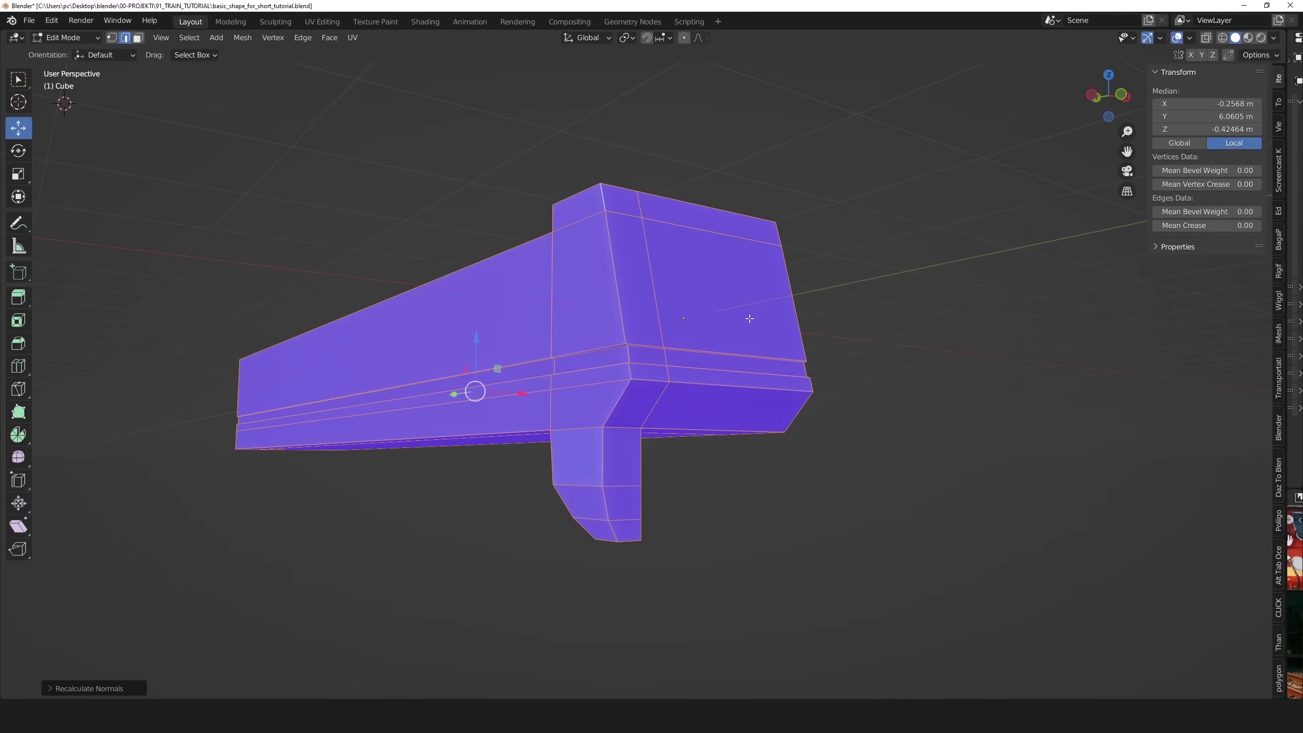
{"action": "key", "text": "ctrl+z"}
Select the red, inverted faces of the lower skirt and flip their normals.
{"action": "left_click_drag", "start_coordinate": [738, 575], "coordinate": [573, 480]}
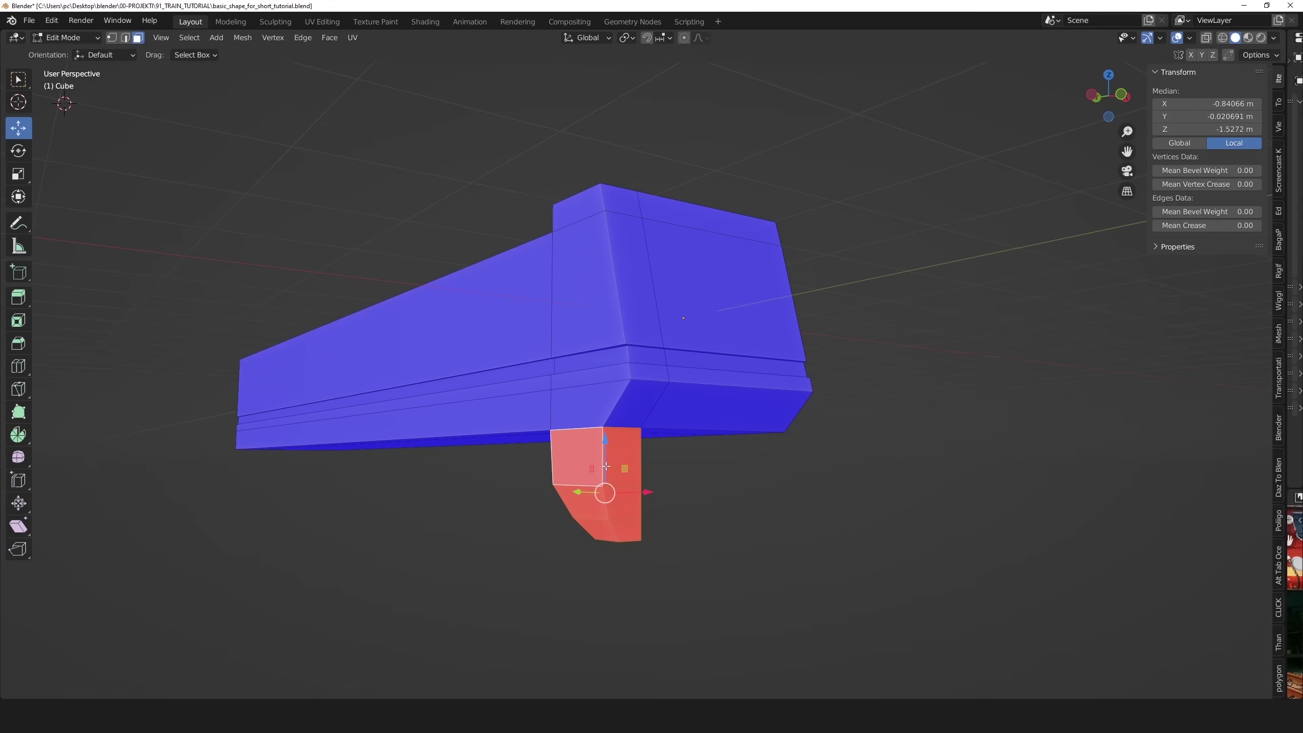
{"action": "key", "text": "F3"}
{"action": "type", "text": "flip"}
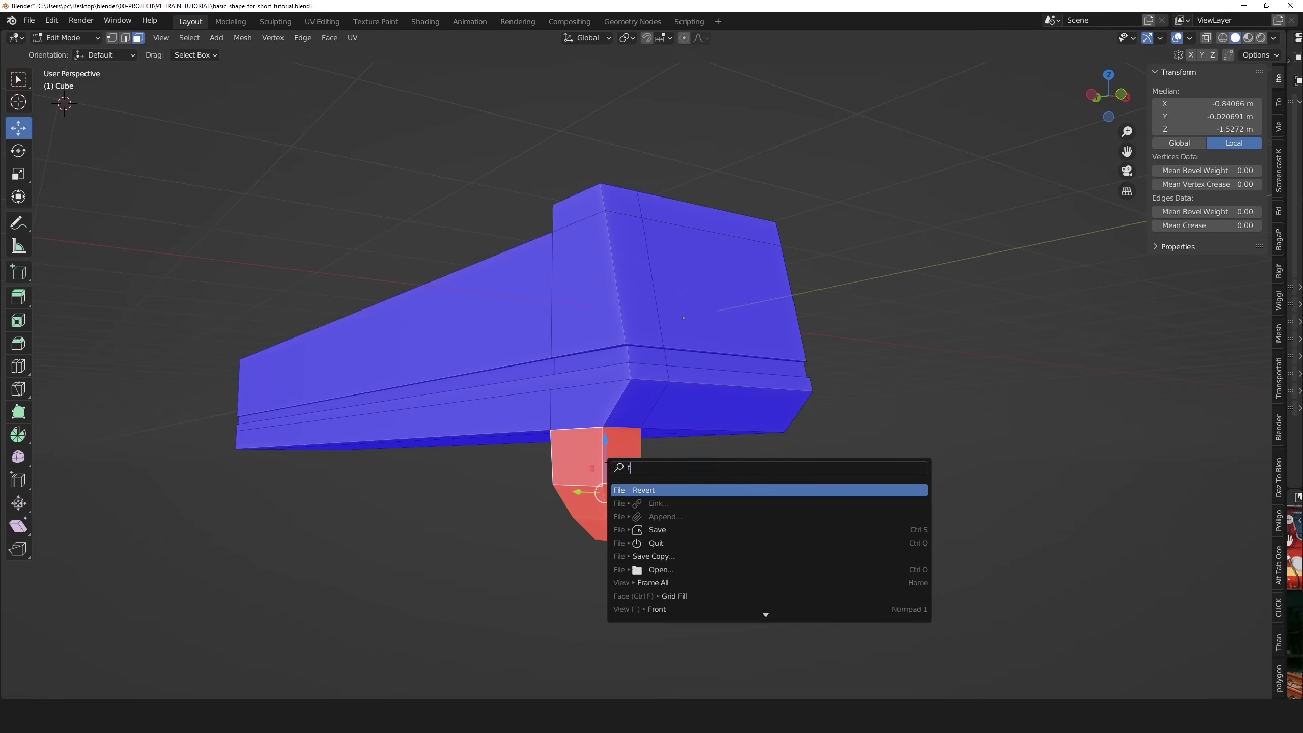
{"action": "left_click", "coordinate": [646, 489]}
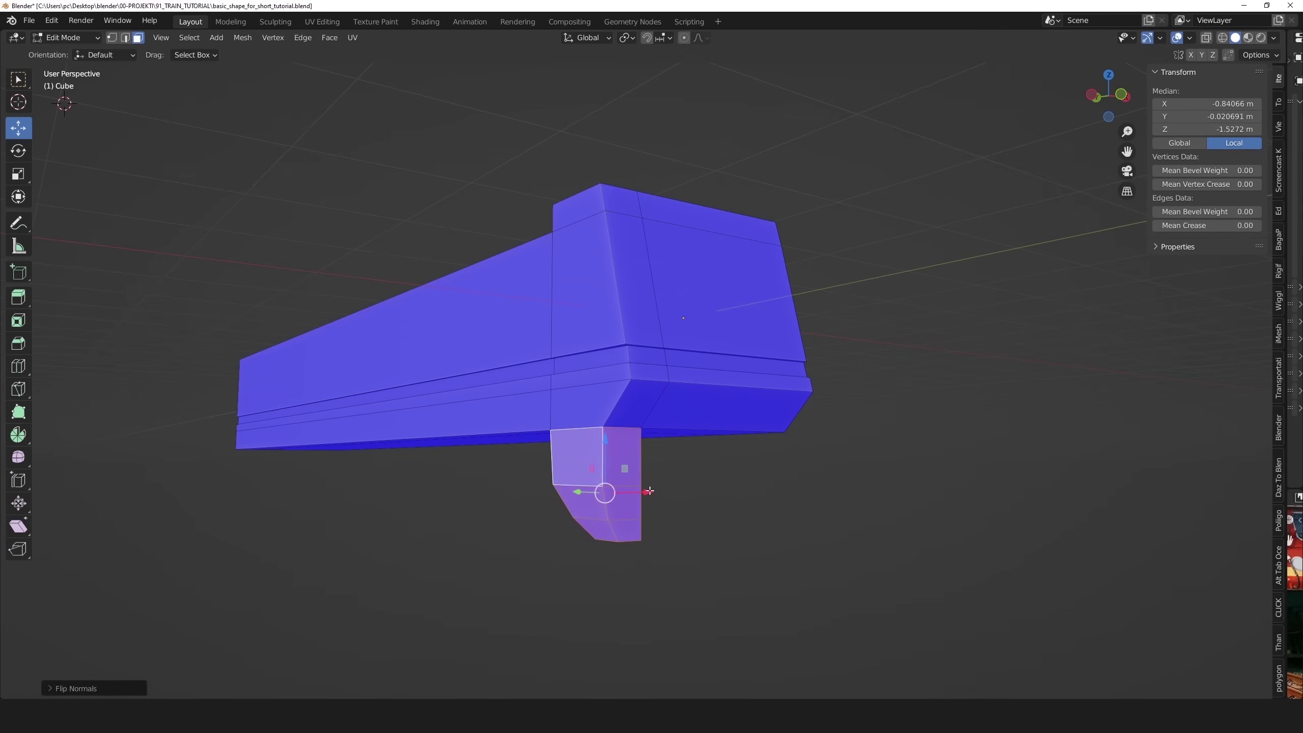
Select the full front corner edge path up to the roof and bevel it with multiple segments.
{"action": "key", "text": "2"}
{"action": "left_click", "coordinate": [603, 201], "text": "ctrl"}
{"action": "key", "text": "ctrl+b"}
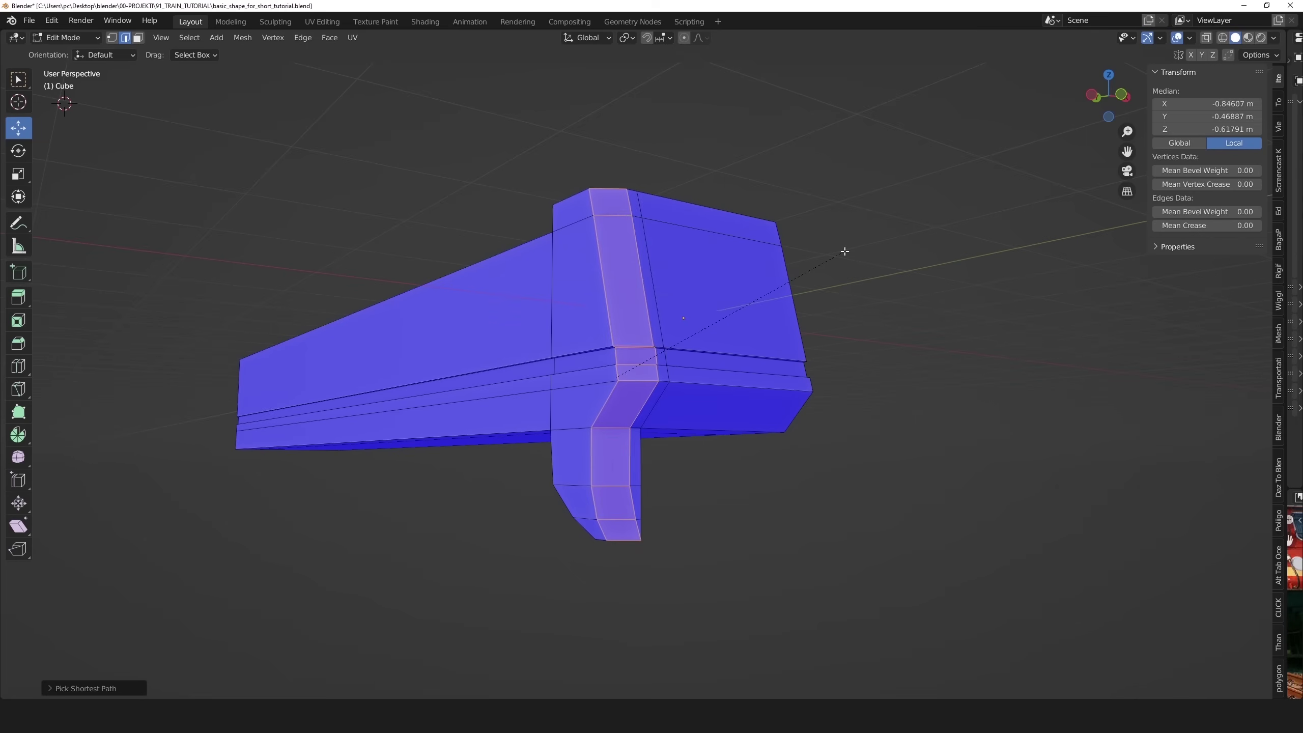
{"action": "scroll", "coordinate": [821, 254], "scroll_direction": "up", "scroll_amount": 7}
{"action": "left_click", "coordinate": [840, 250]}
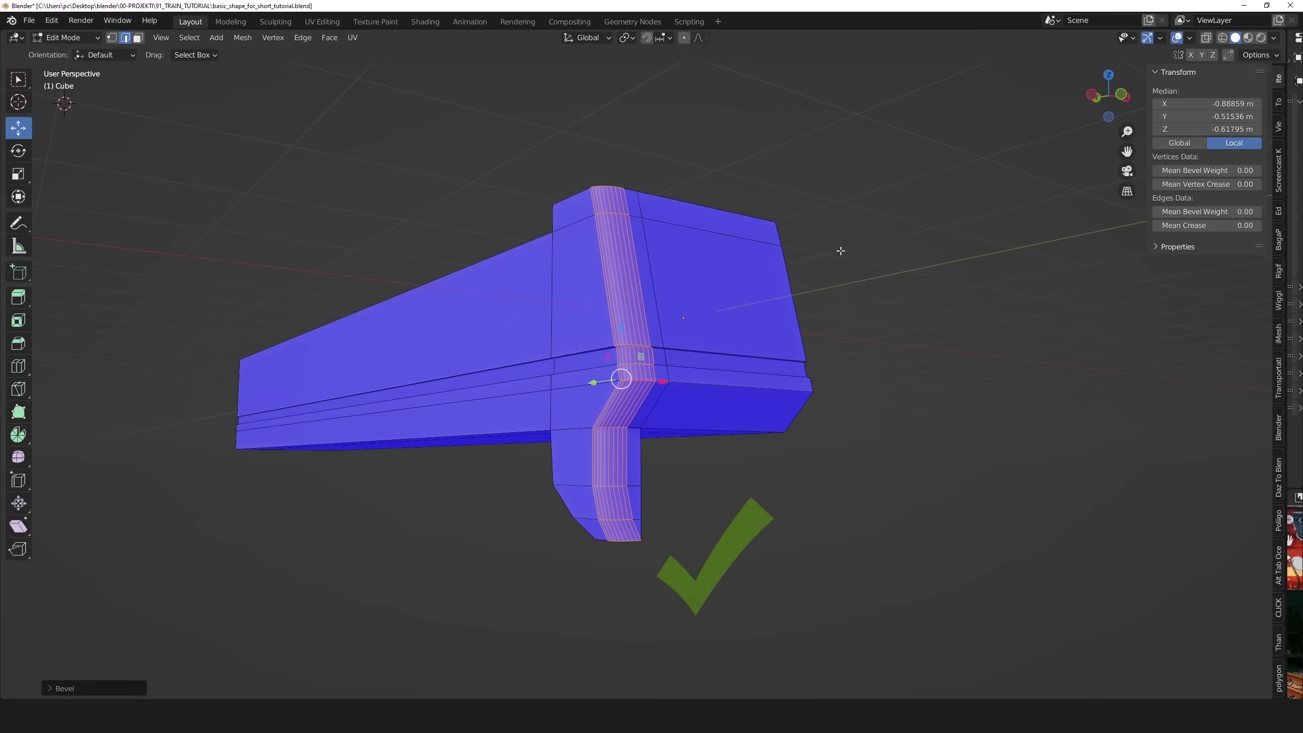
Return the train body to Object Mode and turn off the Face Orientation overlay.
{"action": "key", "text": "Tab"}
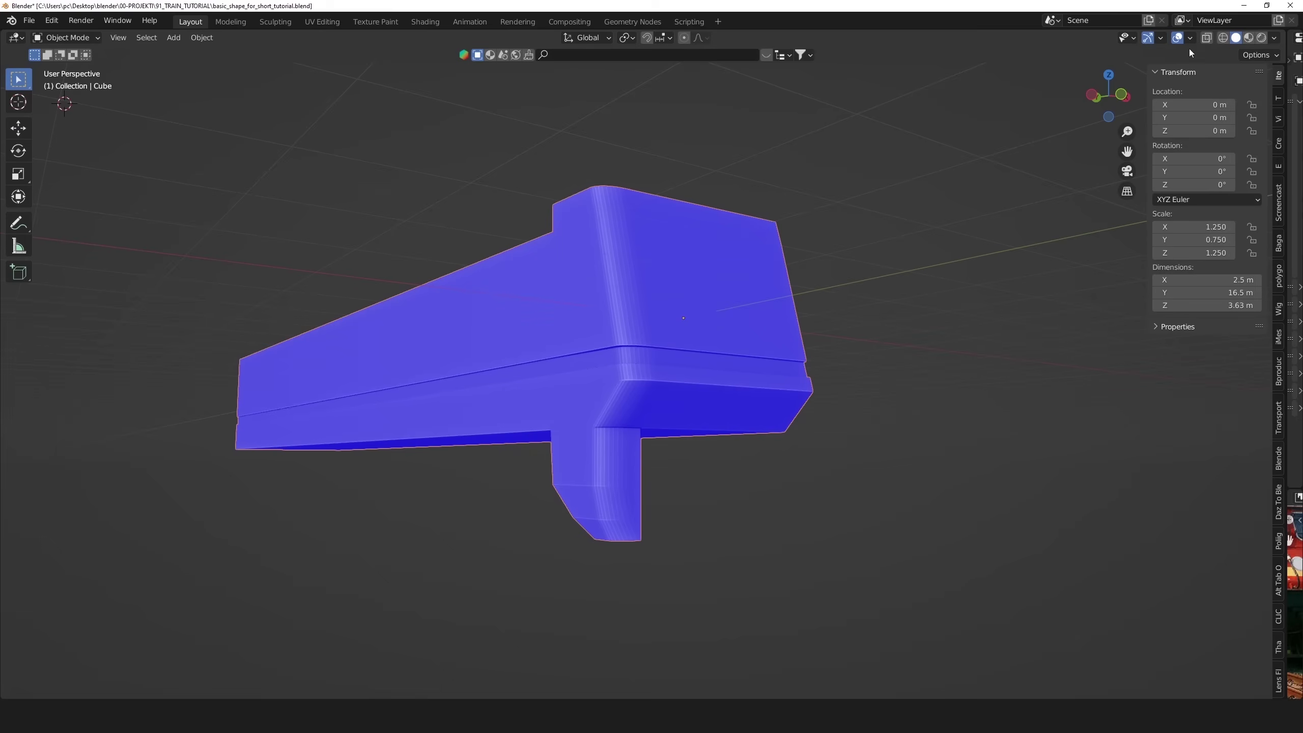
{"action": "left_click", "coordinate": [1188, 39]}
{"action": "left_click", "coordinate": [1107, 273]}
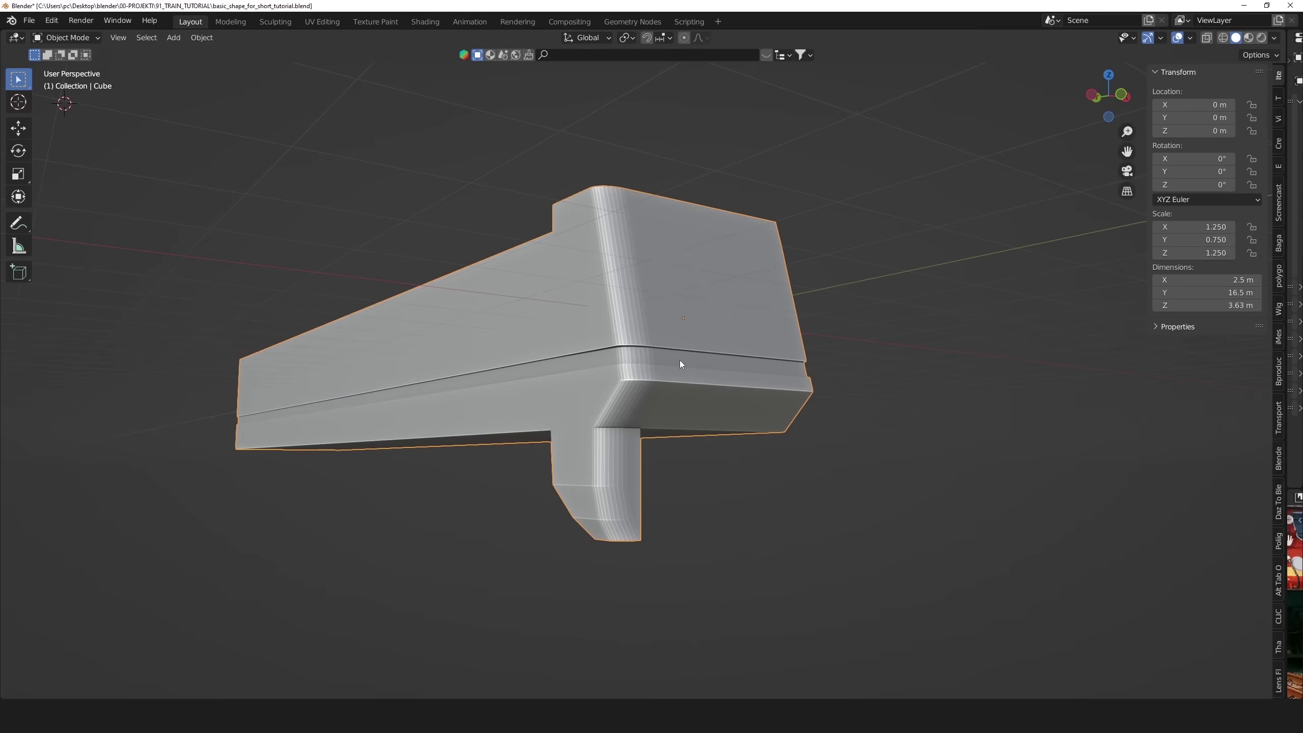
{"action": "mouse_move", "coordinate": [680, 364]}
{"action": "middle_mouse_down"}
{"action": "mouse_move", "coordinate": [643, 366]}
{"action": "mouse_move", "coordinate": [693, 361]}
{"action": "mouse_move", "coordinate": [661, 369]}
{"action": "mouse_move", "coordinate": [683, 366]}
{"action": "middle_mouse_up"}
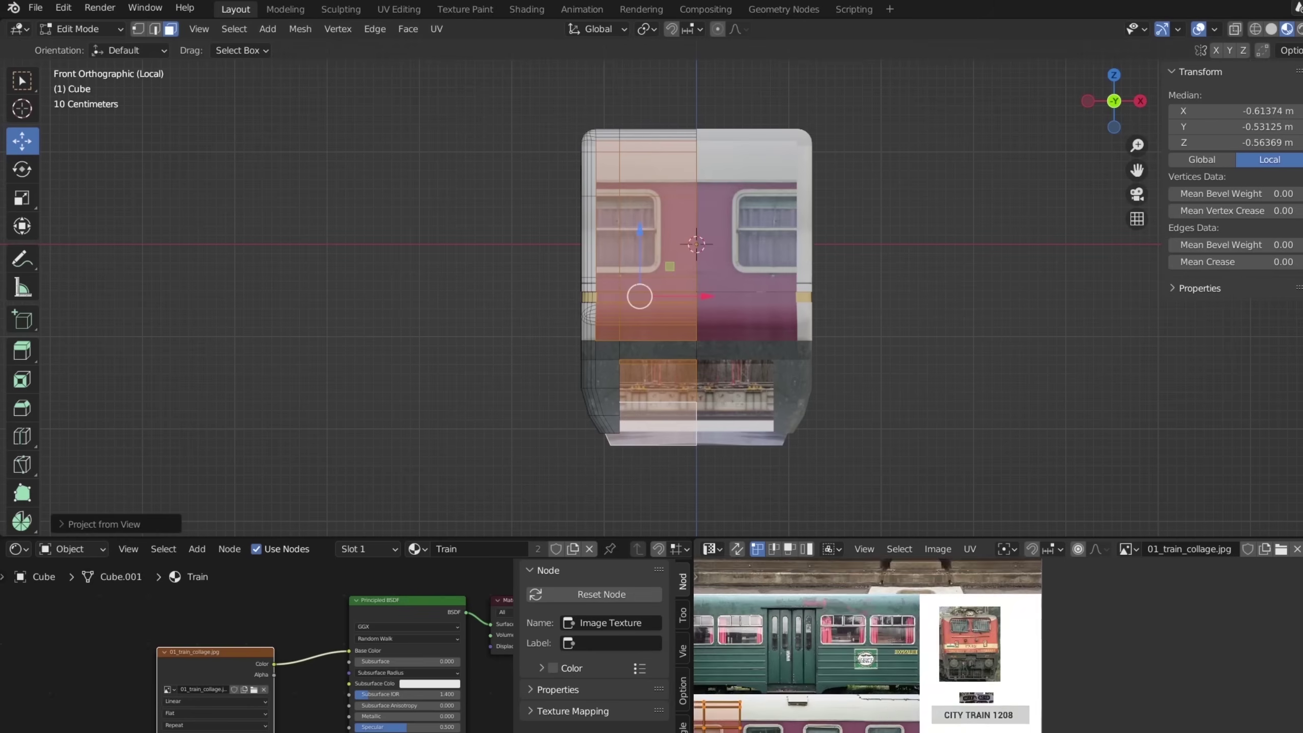
Move the projected UVs of the train's front faces onto the red locomotive front in 01_train_collage.jpg.
{"action": "key", "text": "g"}
{"action": "scroll", "coordinate": [920, 712], "scroll_direction": "up", "scroll_amount": 3}
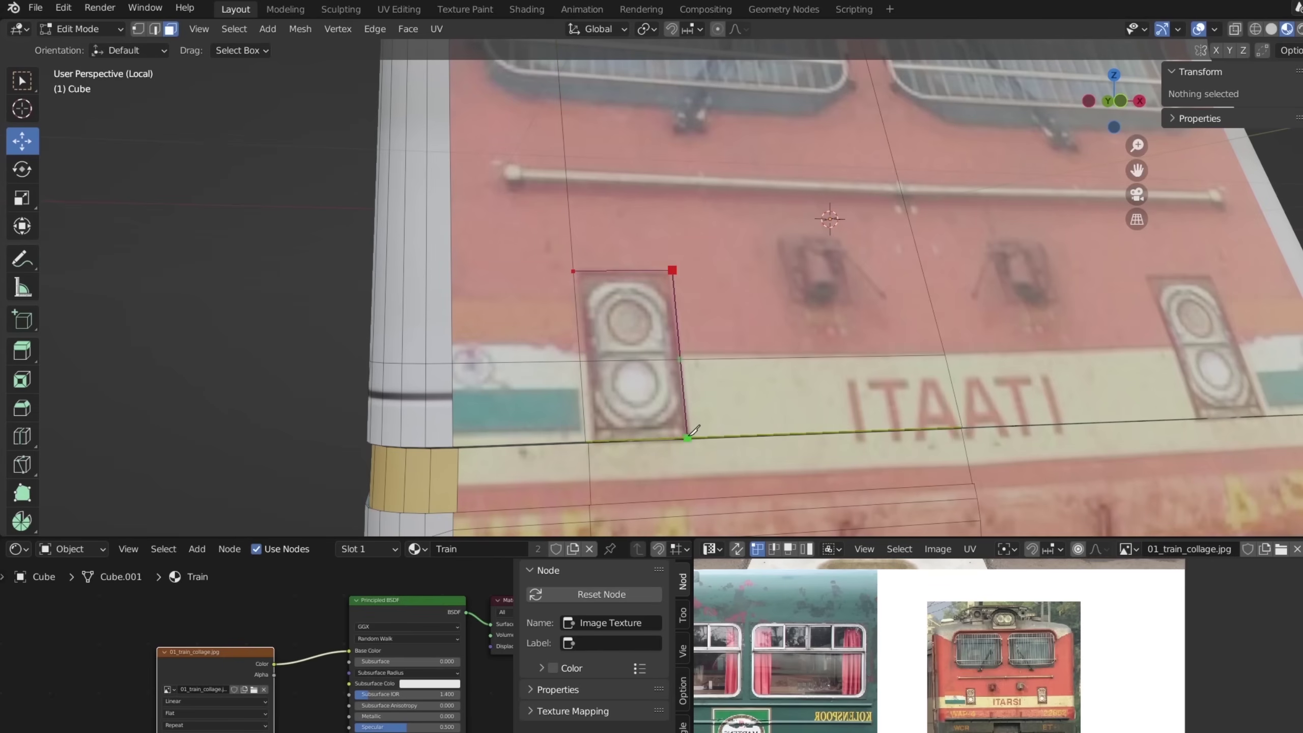
Extrude the headlight face and rotate it about the global X axis, and extrude the handrail strip on the locomotive front.
{"action": "key", "text": "e"}
{"action": "key", "text": "r"}
{"action": "key", "text": "x"}
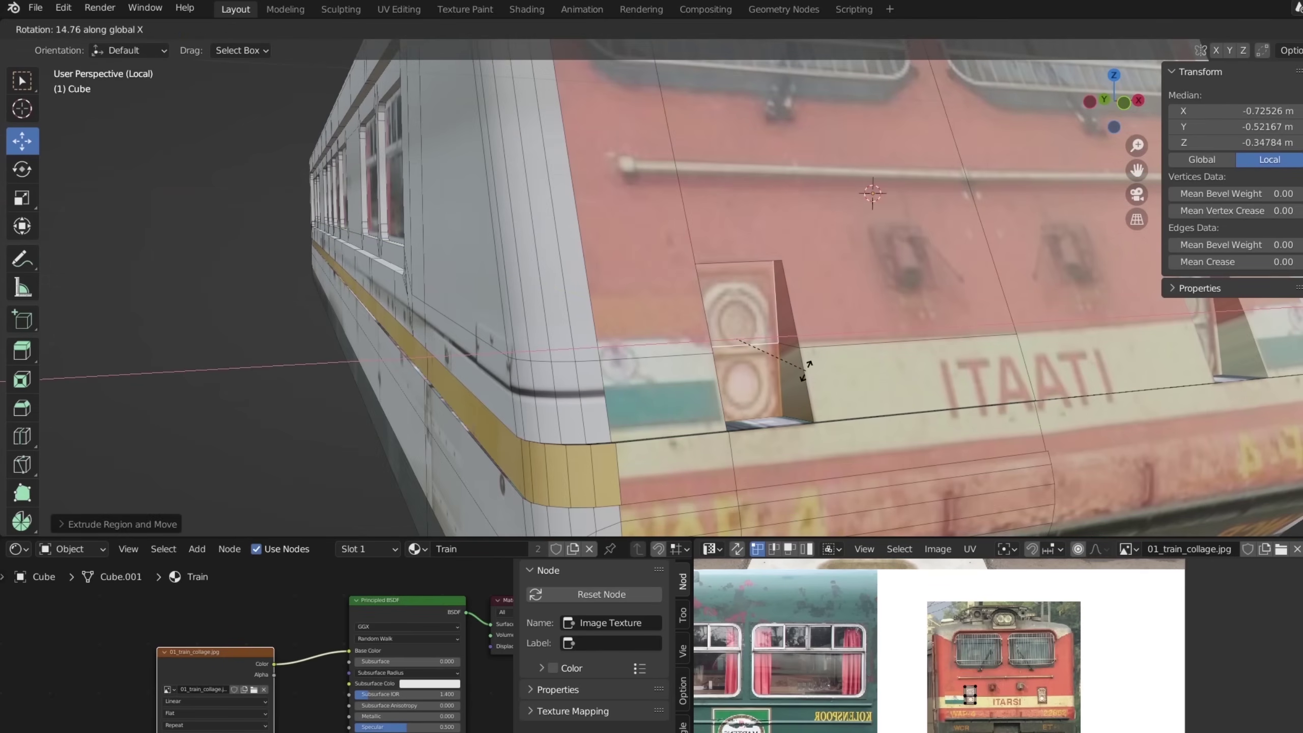
{"action": "left_click", "coordinate": [805, 368]}
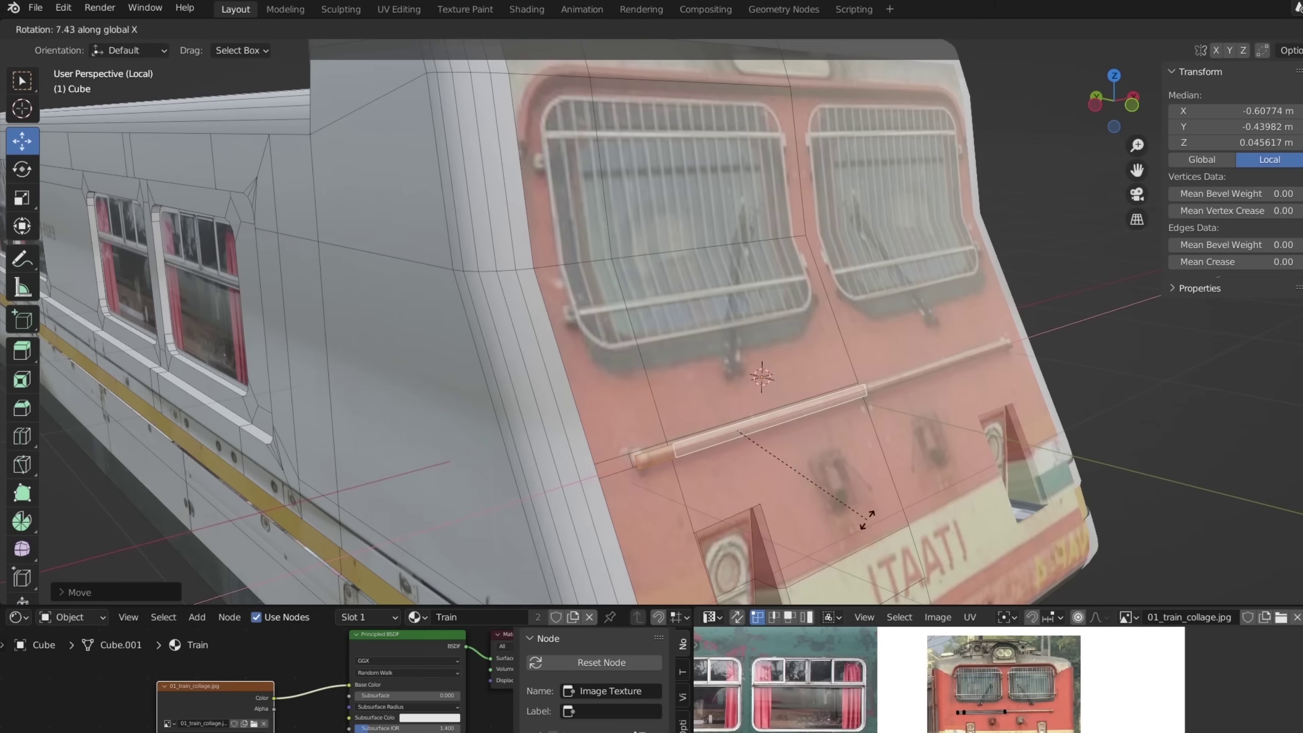
{"action": "key", "text": "e"}
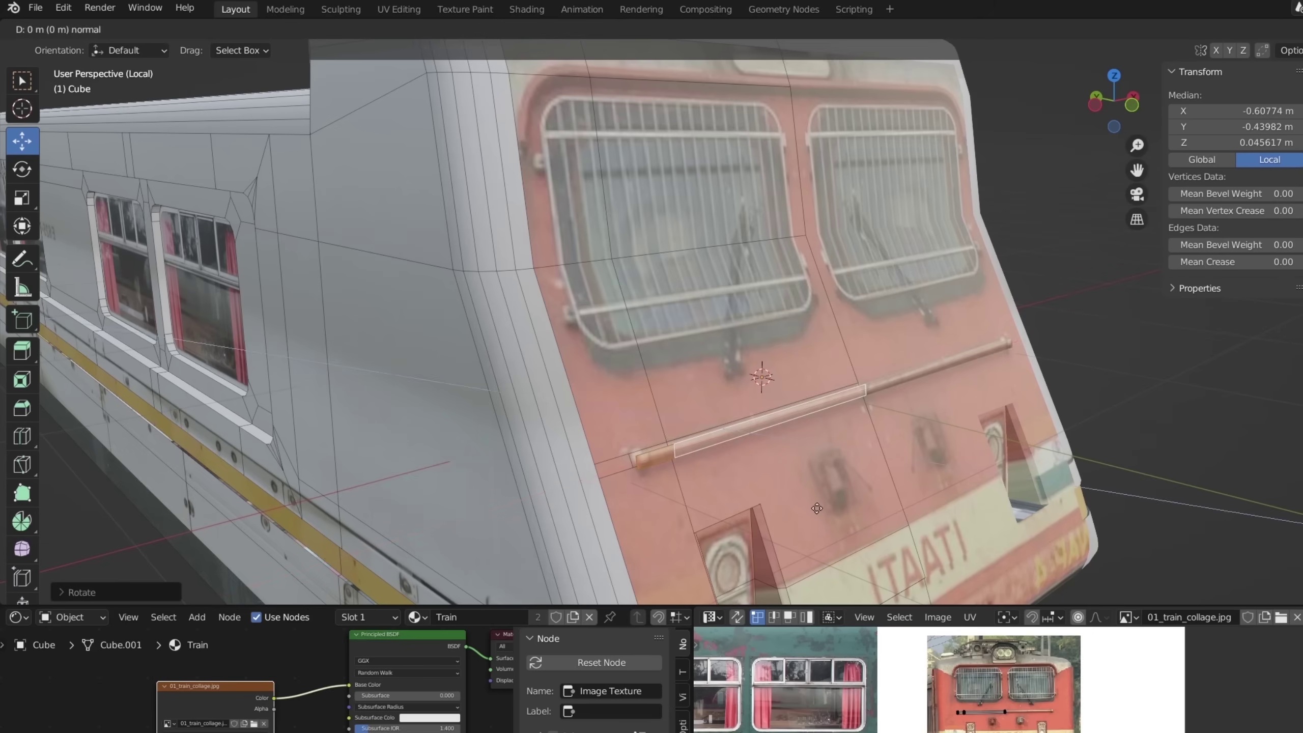
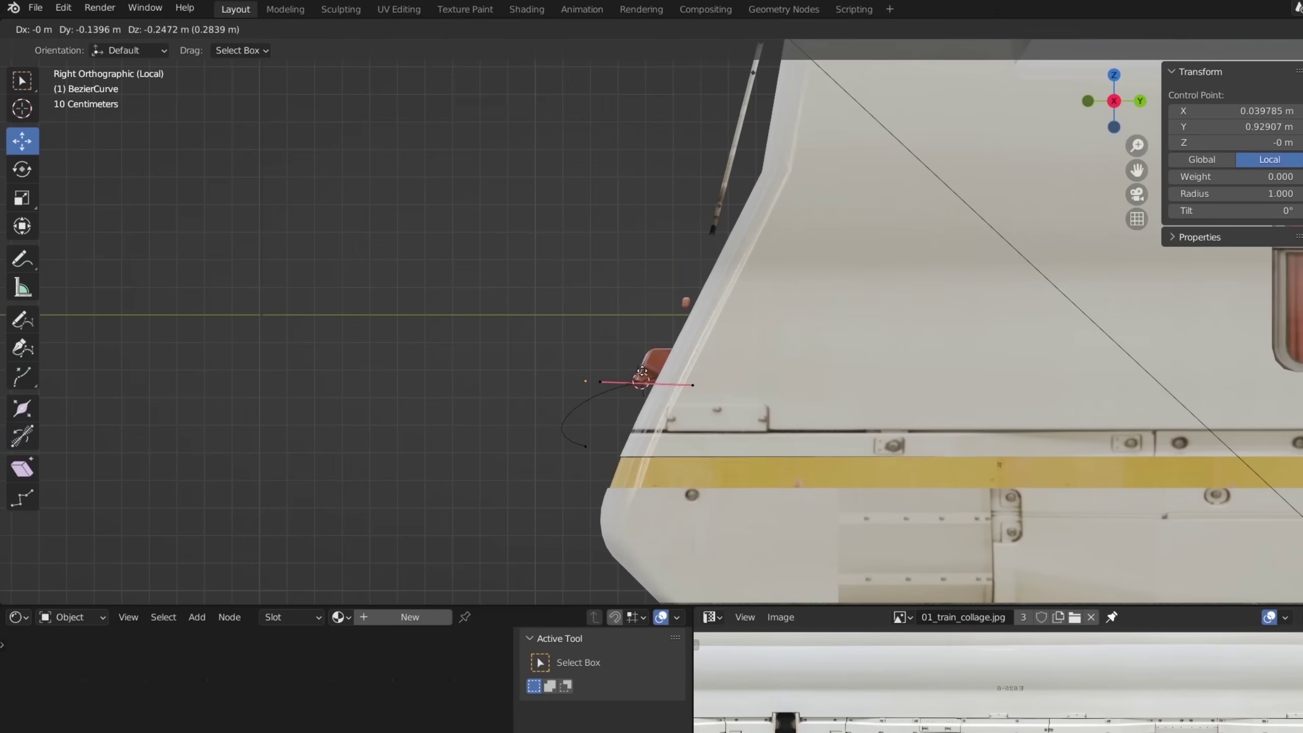
Shape the Bezier cable by moving its control points in side view, and position the cable at the socket on the locomotive front.
{"action": "key", "text": "g"}
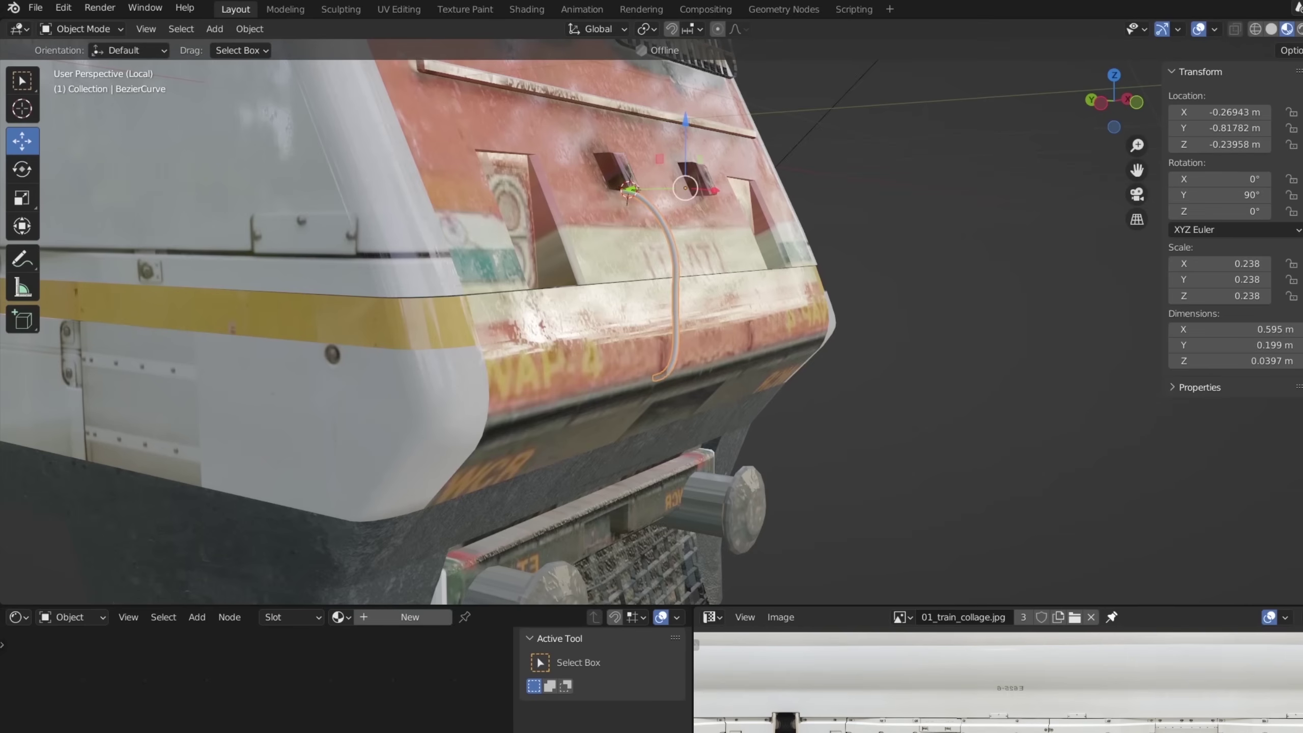
{"action": "left_click", "coordinate": [623, 192]}
{"action": "key", "text": "g"}
{"action": "left_click", "coordinate": [667, 246]}
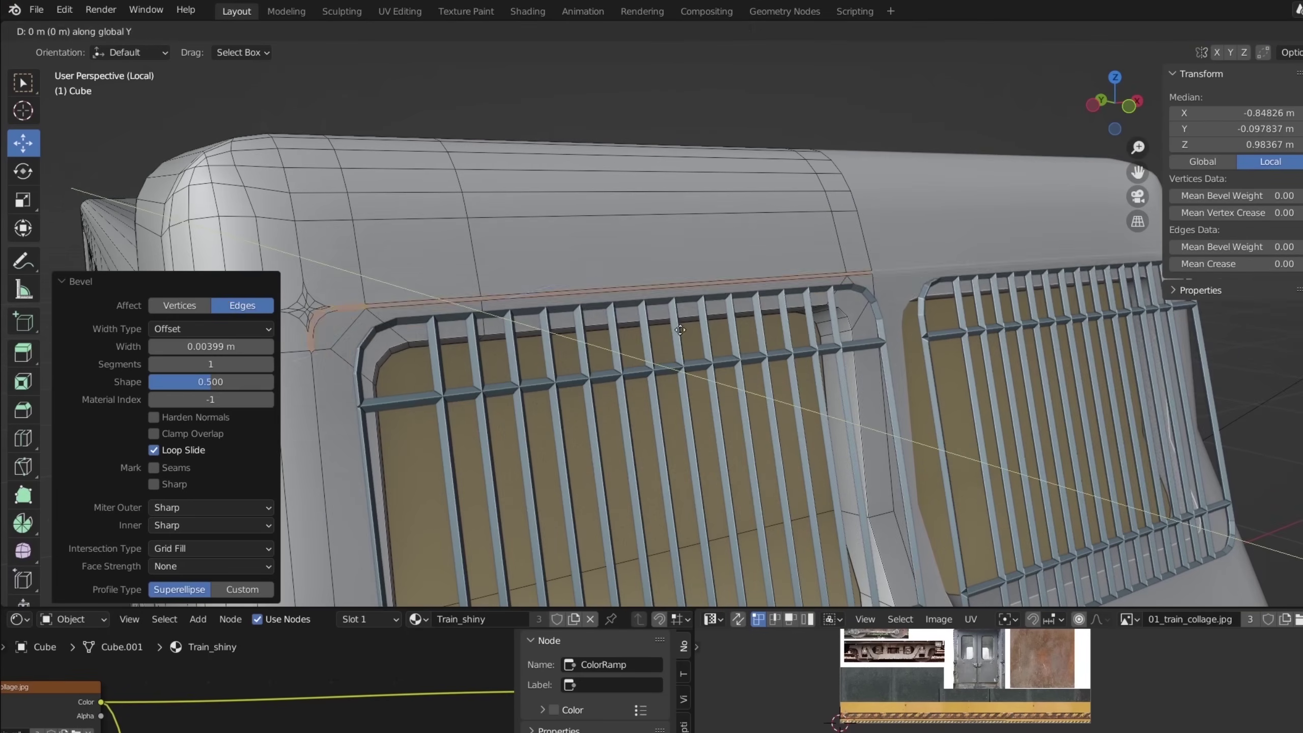
Pull the edge strip above the cab windows out along Y as a visor, and extrude the roof's centre faces with Z flattened to 0.
{"action": "key", "text": "g"}
{"action": "key", "text": "y"}
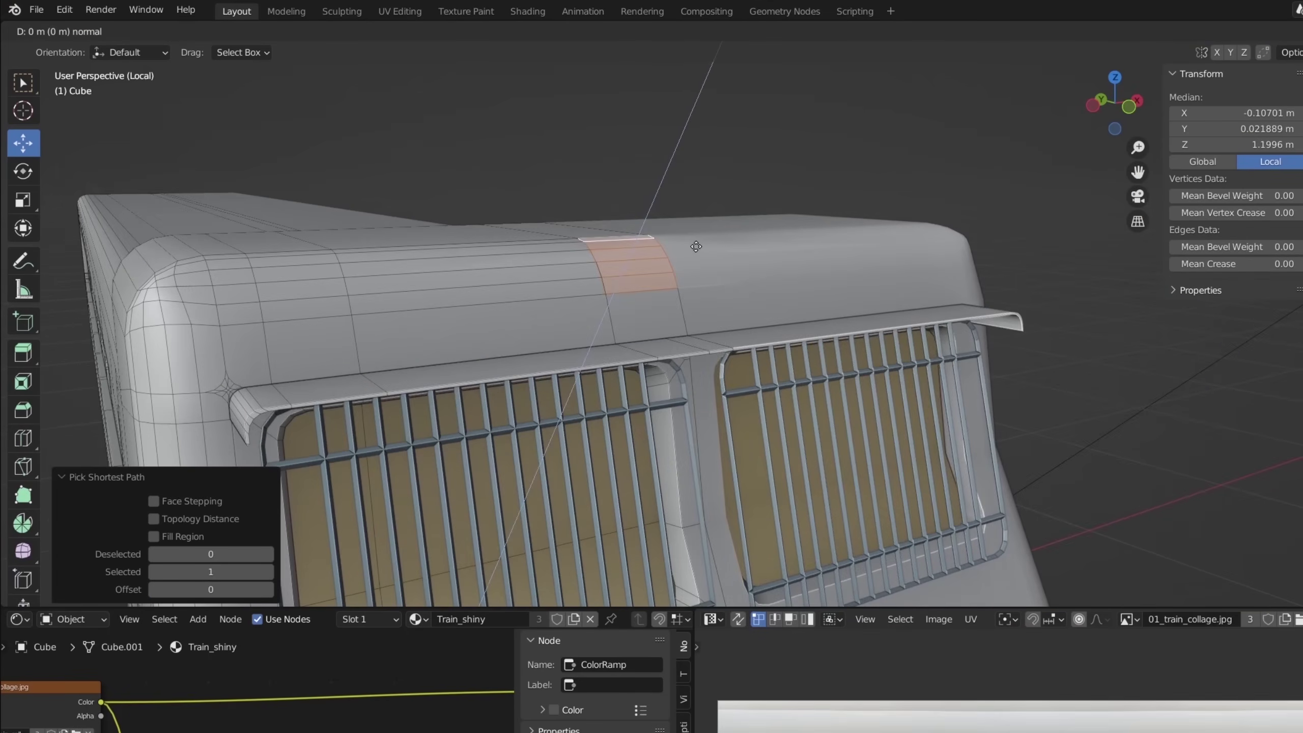
{"action": "key", "text": "e"}
{"action": "left_click", "coordinate": [708, 210]}
{"action": "key", "text": "s"}
{"action": "key", "text": "z"}
{"action": "key", "text": "0"}
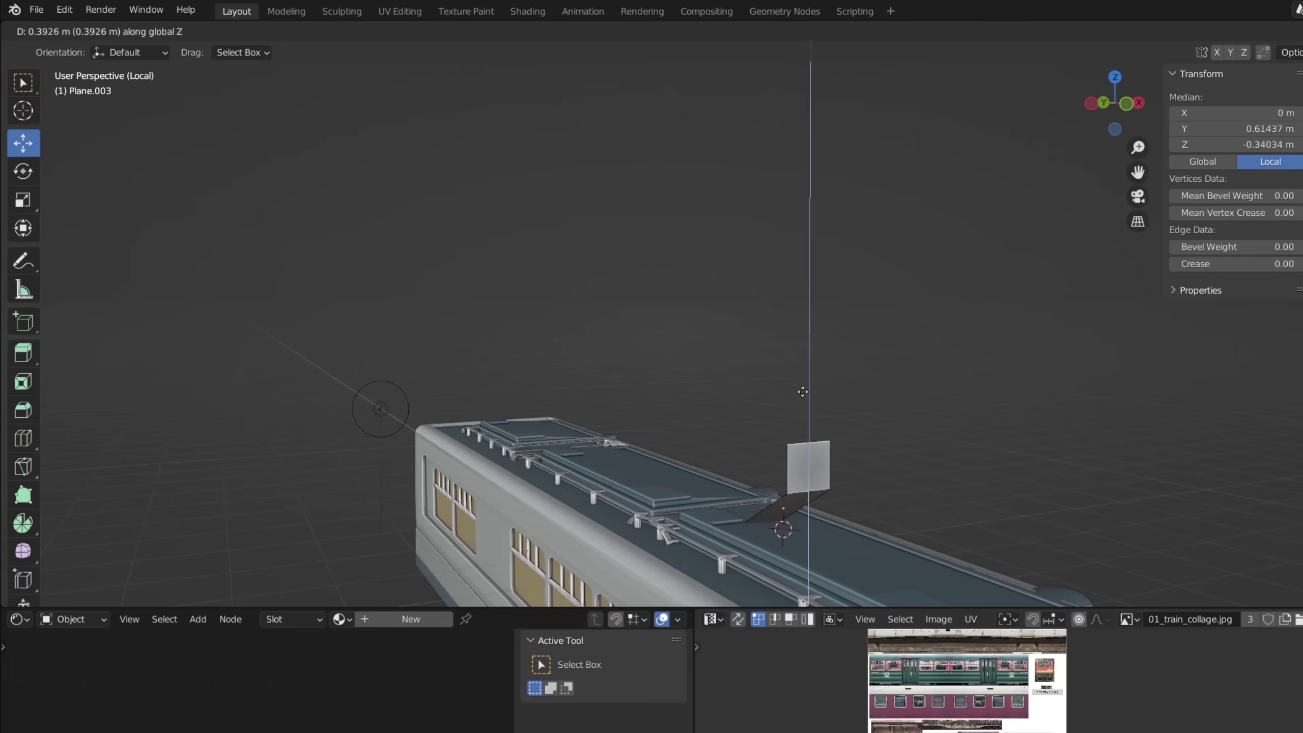
Scale the upright plane above the roof, and enlarge the horn cylinder's inner end face to hollow out its flared mouth.
{"action": "key", "text": "s"}
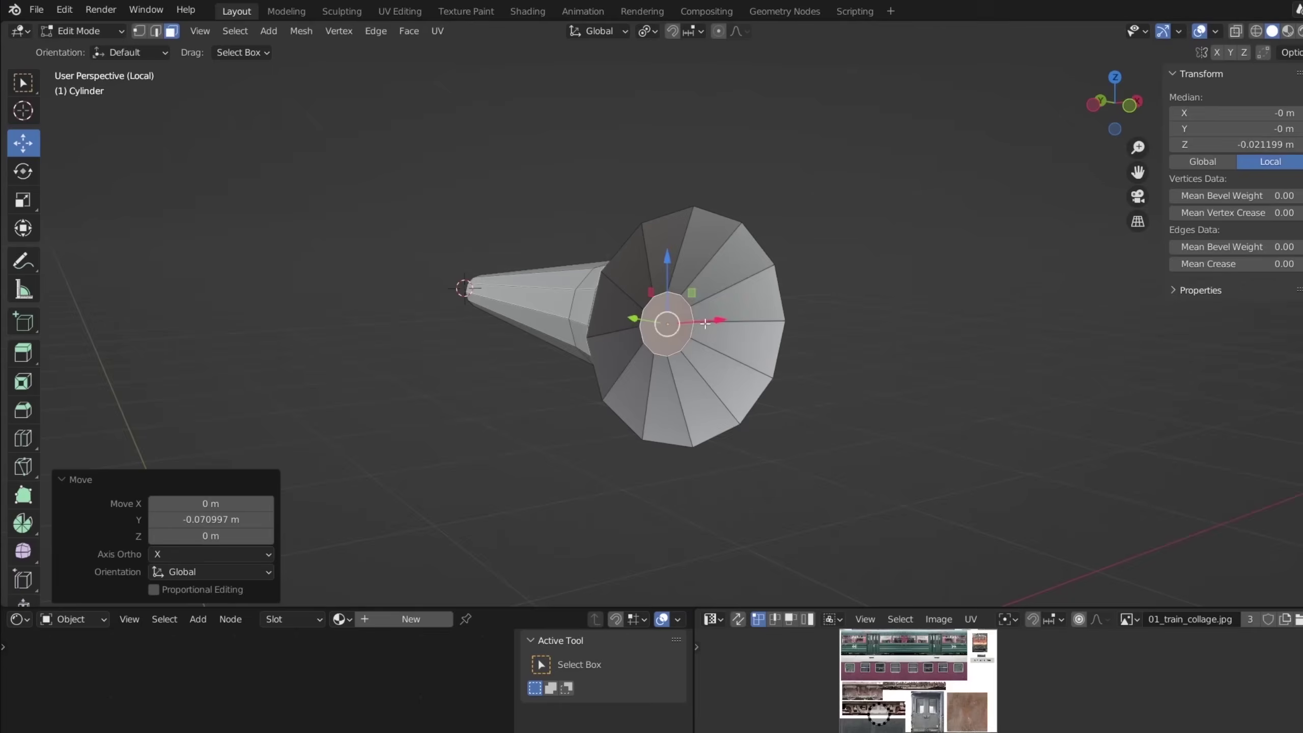
{"action": "key", "text": "g"}
{"action": "key", "text": "z"}
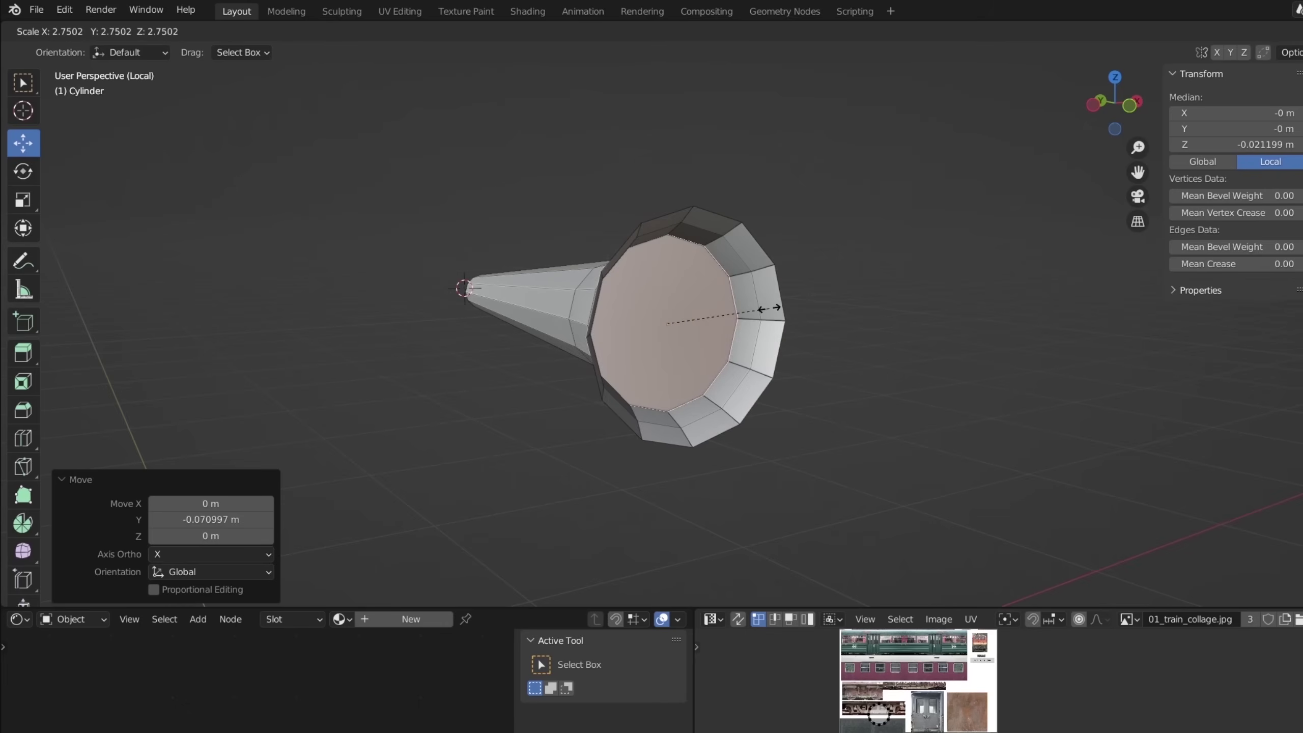
{"action": "left_click", "coordinate": [671, 326]}
{"action": "left_click", "coordinate": [794, 213], "text": "alt"}
{"action": "key", "text": "s"}
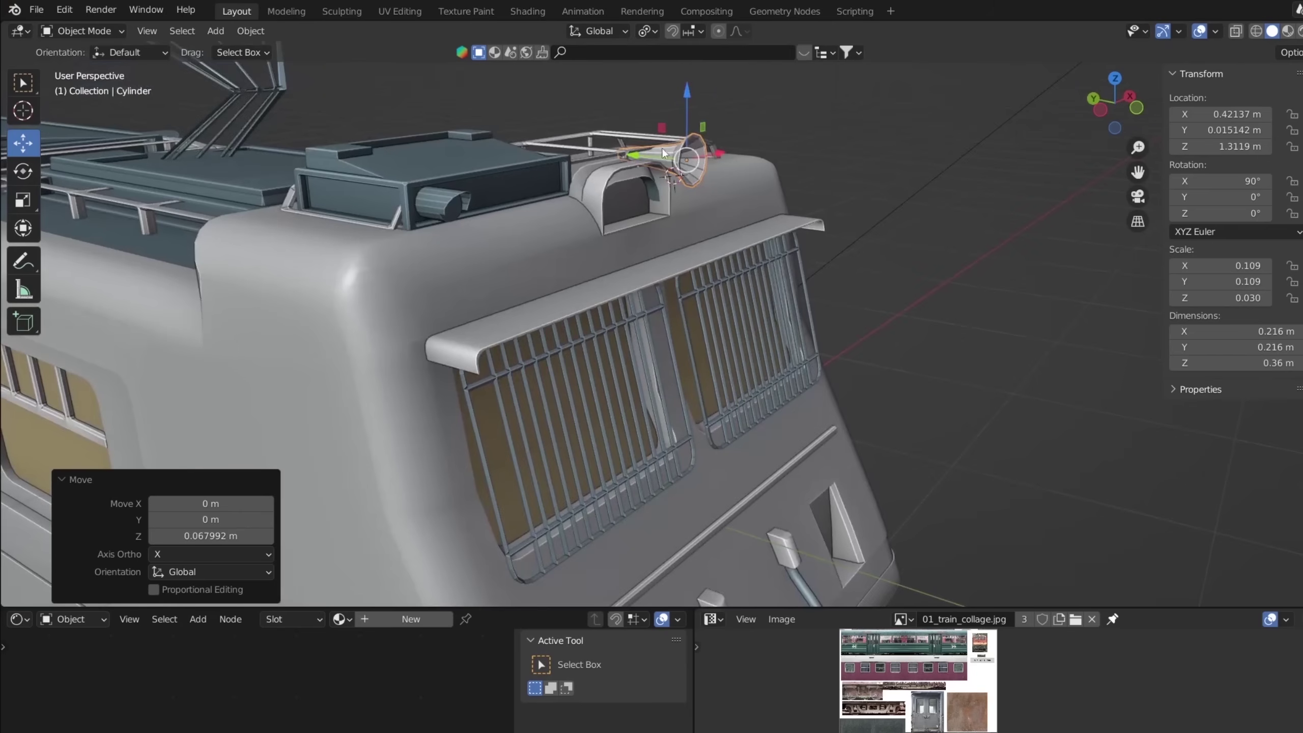
Position the horn on the cab roof along Y and X, and extrude the three inset footstep faces below the cab door.
{"action": "key", "text": "g"}
{"action": "key", "text": "Escape"}
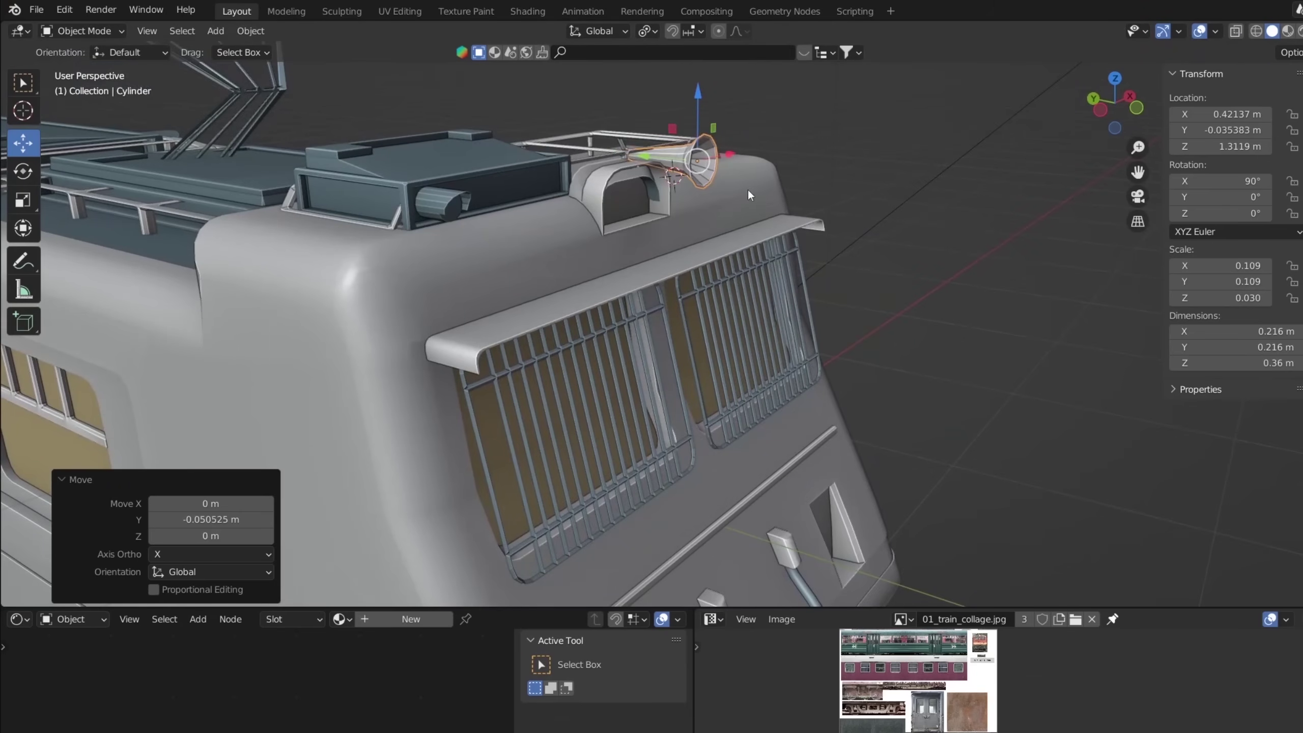
{"action": "key", "text": "g"}
{"action": "key", "text": "x"}
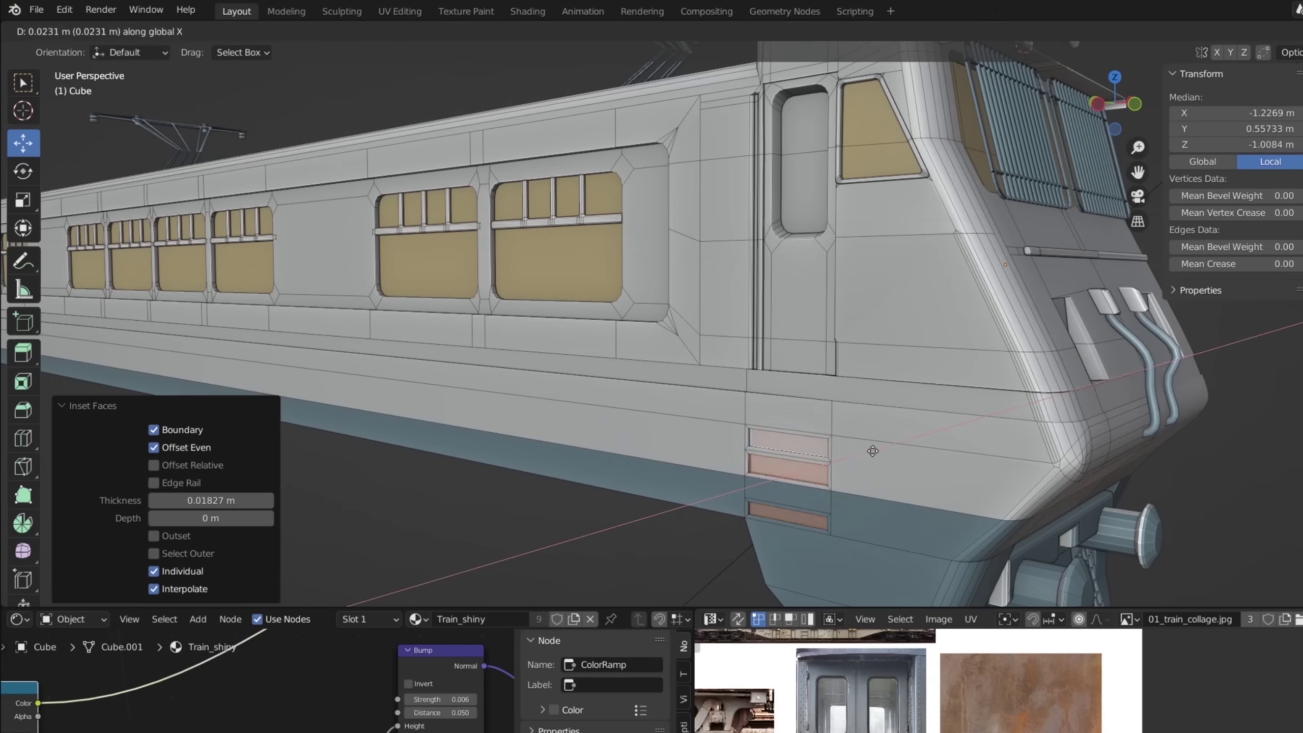
{"action": "key", "text": "e"}
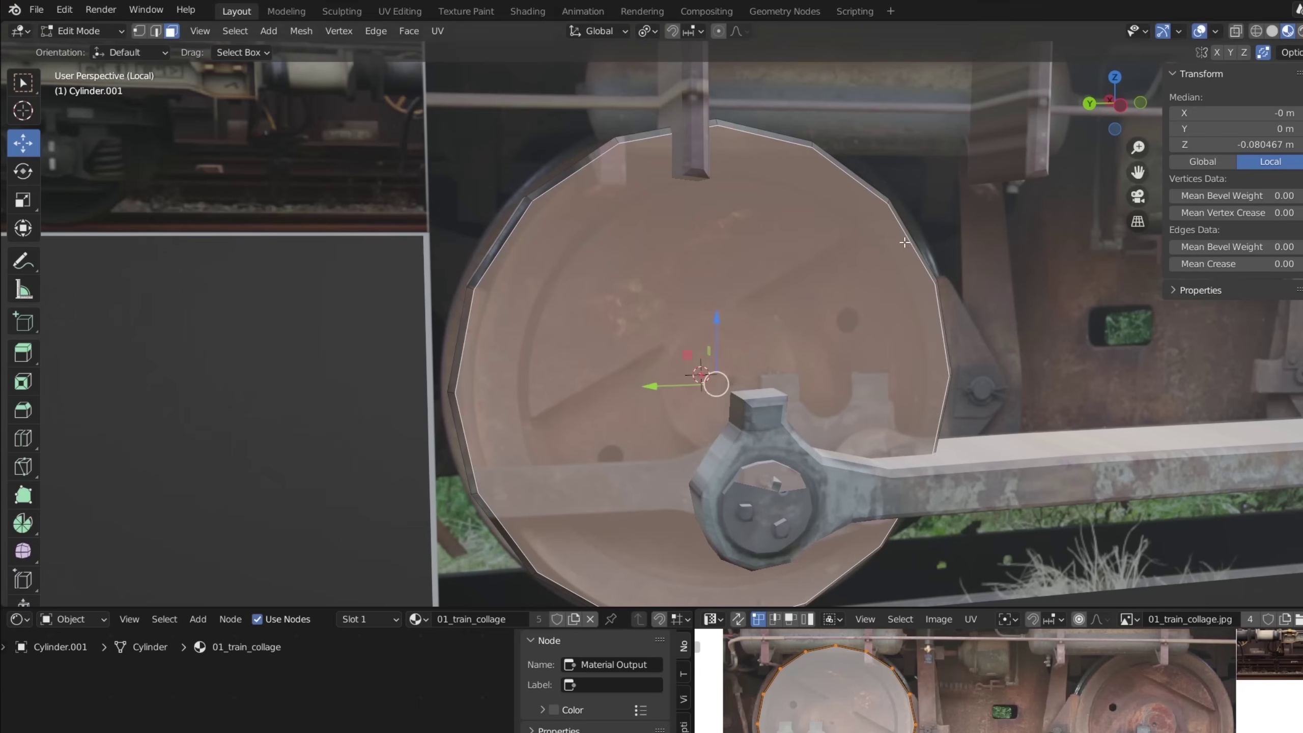
Move the bracket faces between the bogie wheels along X, and open the long tank cylinder for mesh editing.
{"action": "left_click", "coordinate": [877, 254]}
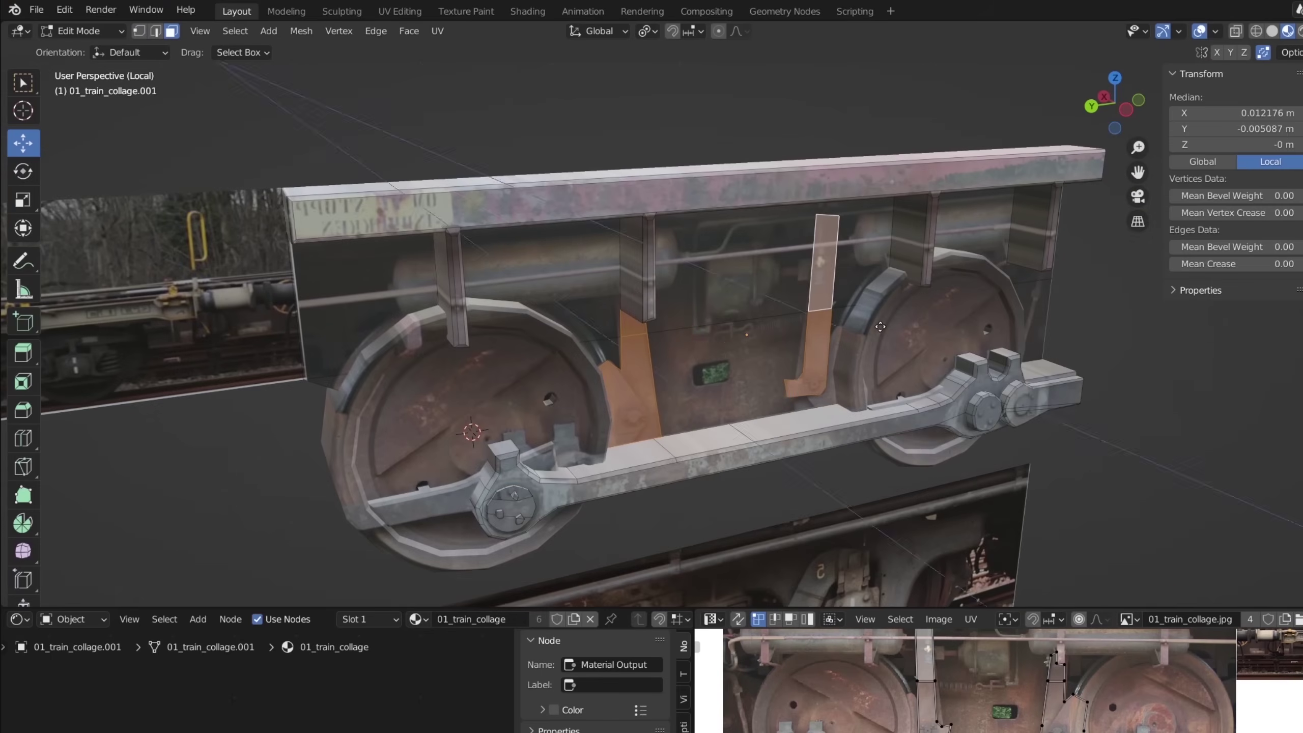
{"action": "key", "text": "g"}
{"action": "key", "text": "x"}
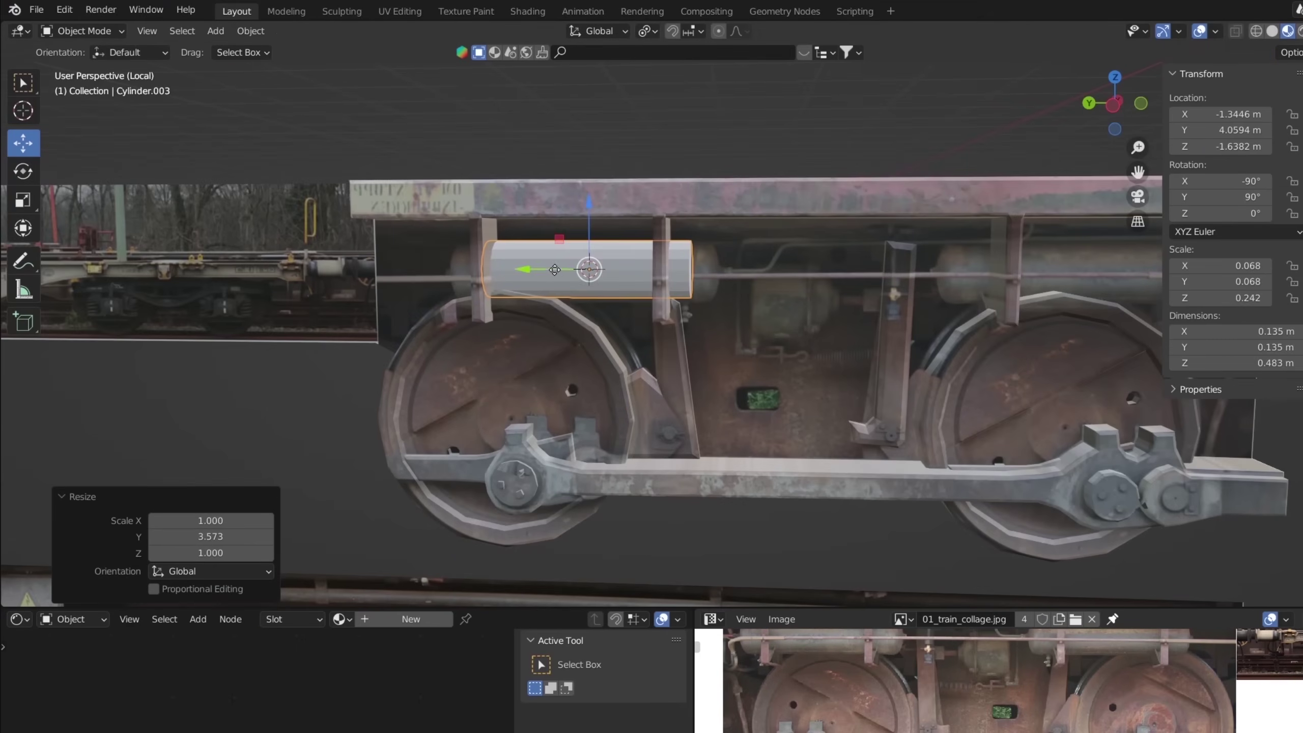
{"action": "key", "text": "Tab"}
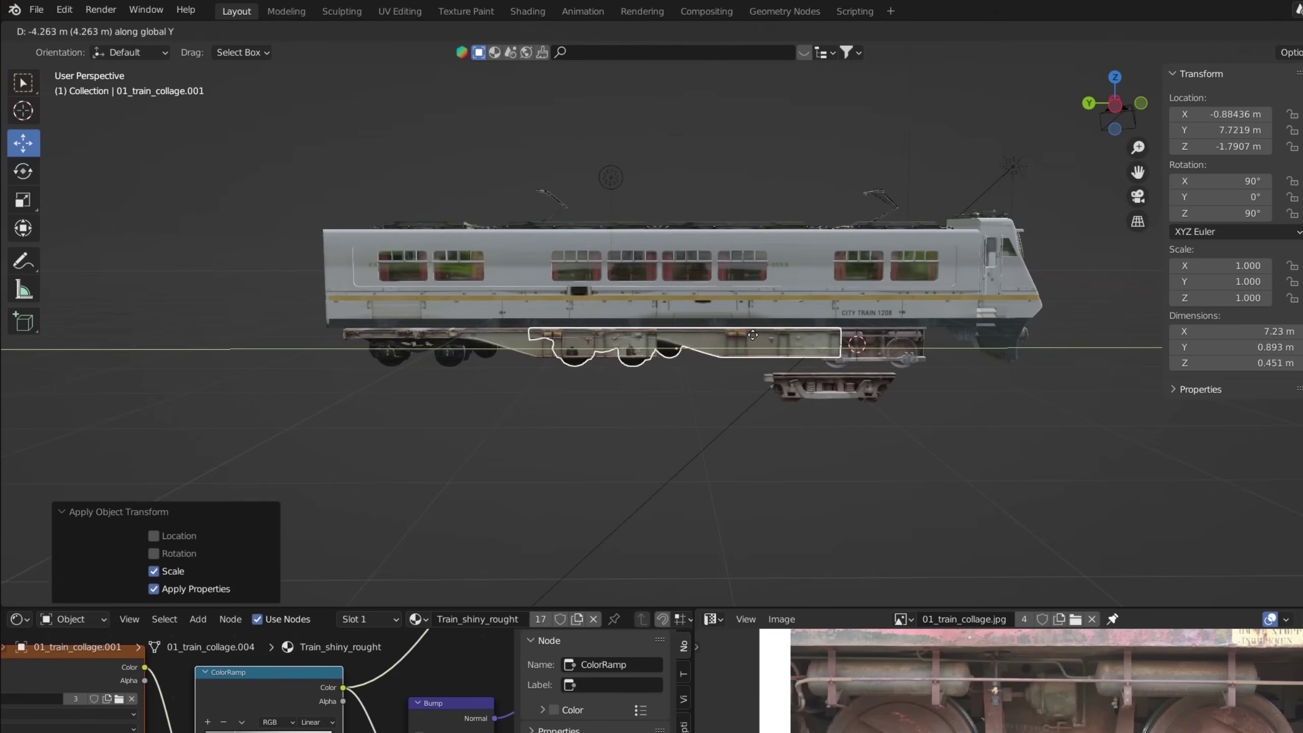
Mirror the underframe side section with a Y scale of -1, and reposition the front bogie beneath the locomotive.
{"action": "key", "text": "y"}
{"action": "key", "text": "minus"}
{"action": "key", "text": "1"}
{"action": "key", "text": "Return"}
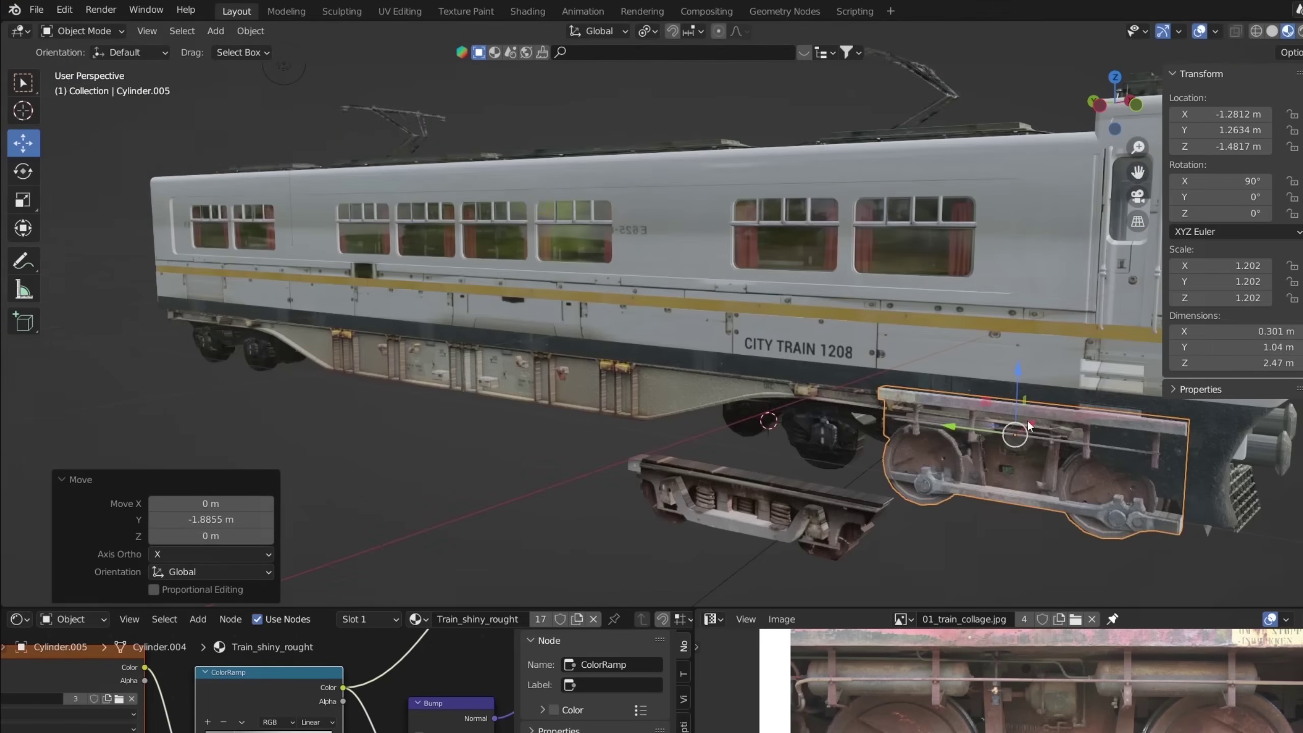
{"action": "key", "text": "g"}
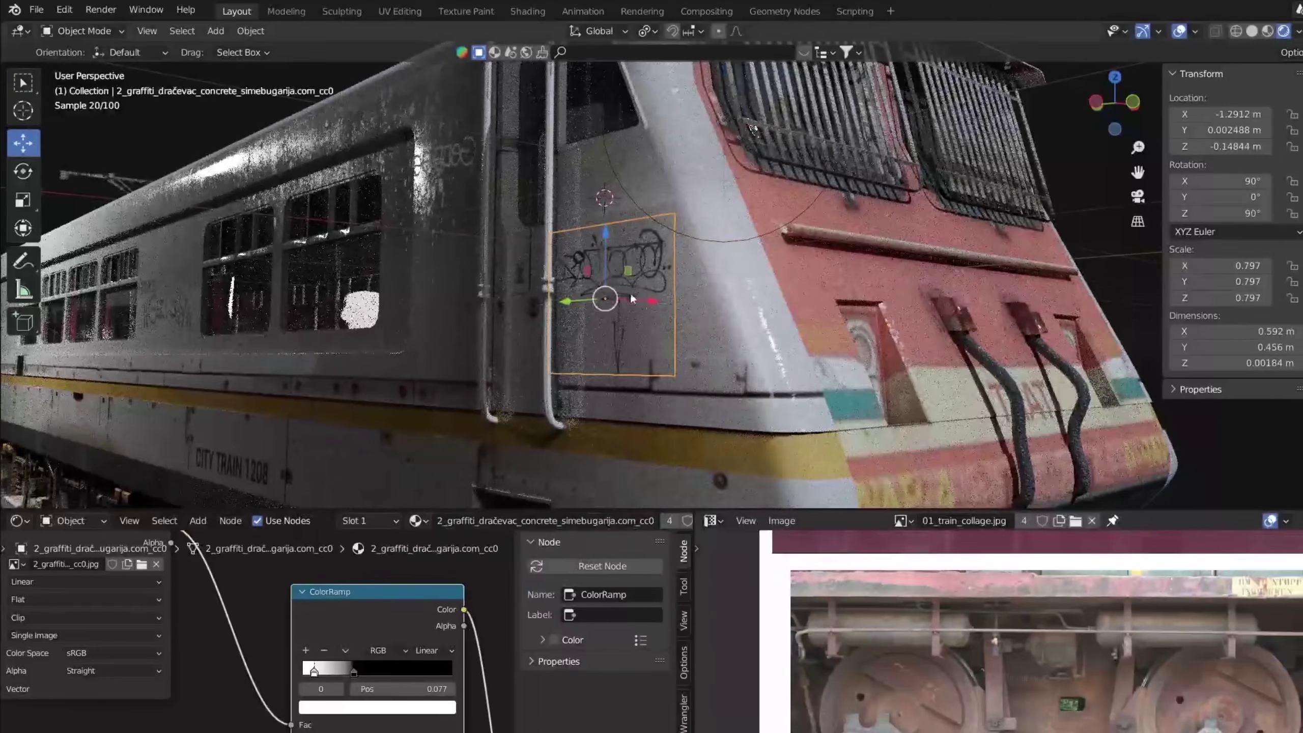
Position the graffiti decal beside the cab door and the leaking stain decal over the side windows.
{"action": "key", "text": "g"}
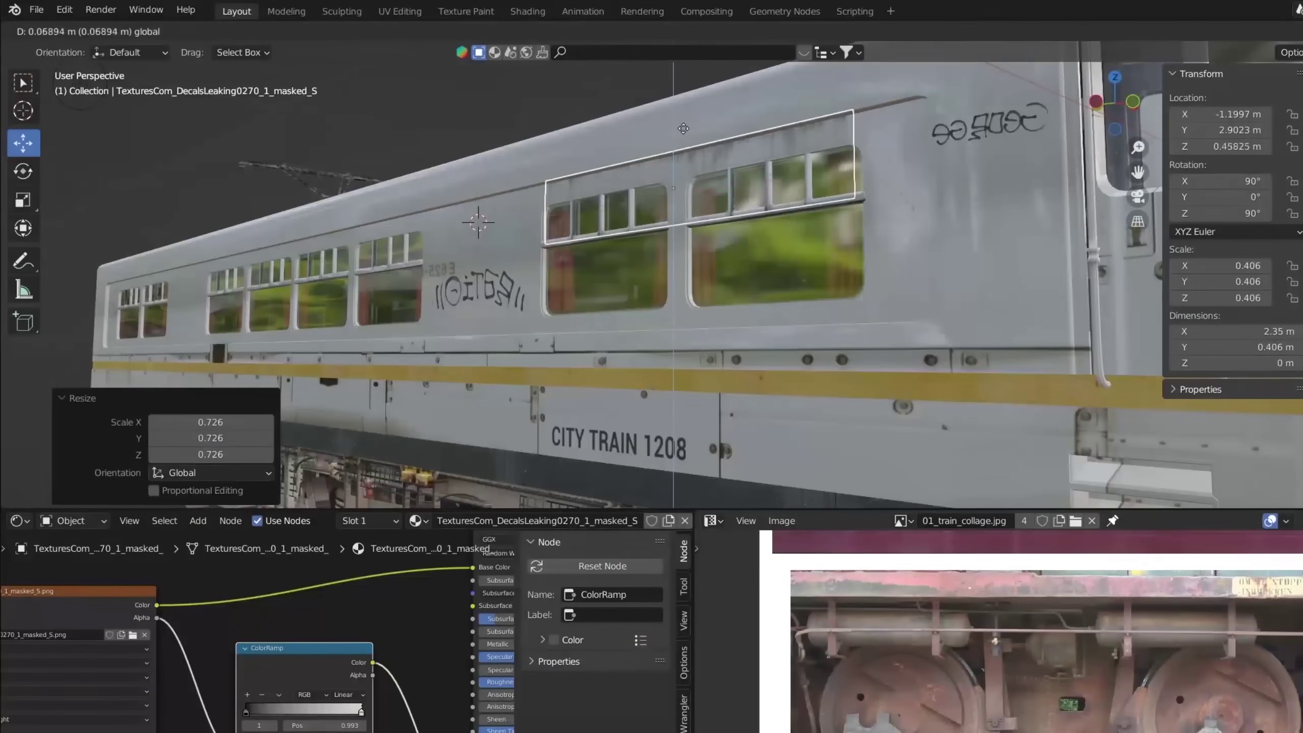
{"action": "left_click", "coordinate": [691, 209]}
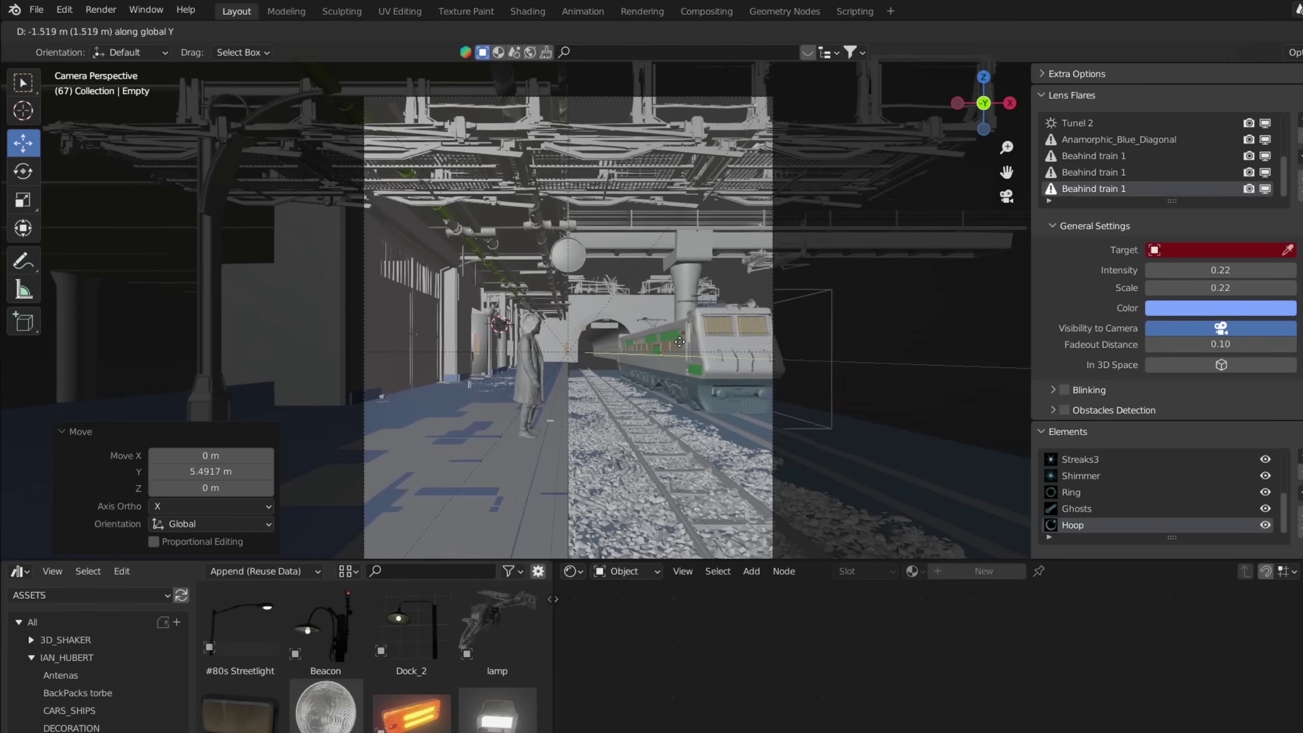
Move the whole train about -1.52 m along the global Y axis in the station scene.
{"action": "left_click", "coordinate": [679, 342]}
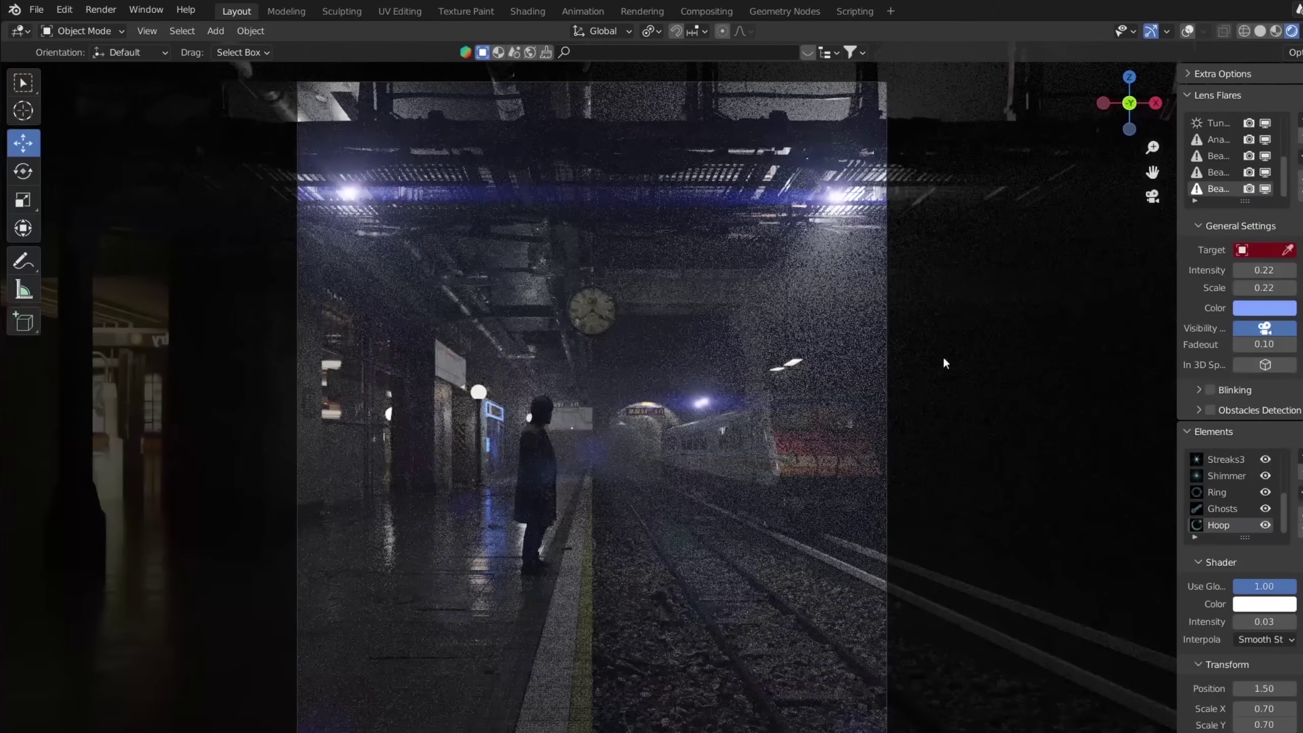